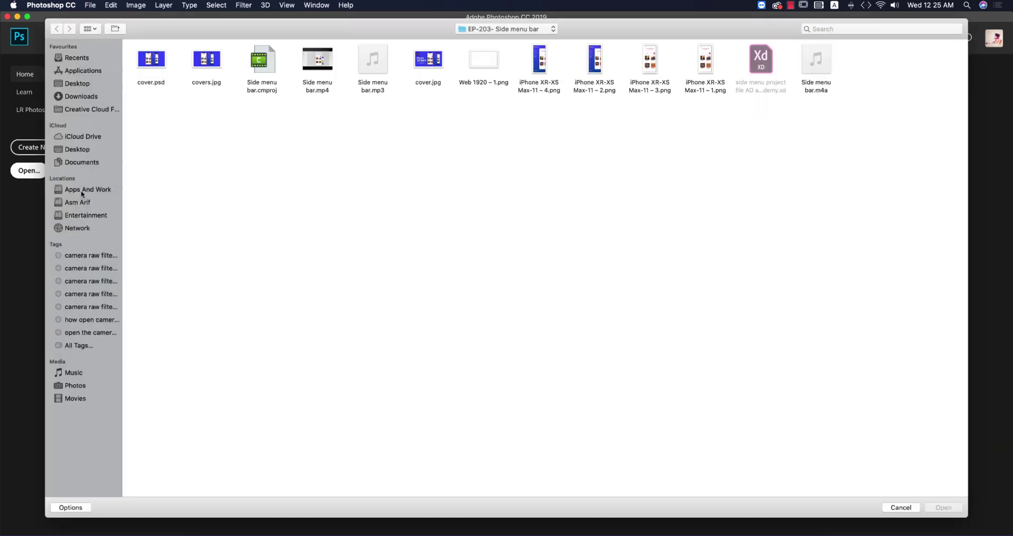
Open the ARW portrait of the woman in white tulle from the 202004 folder inside Entertainment's Photo to Edit folder
left_click(80, 191)
left_click(93, 214)
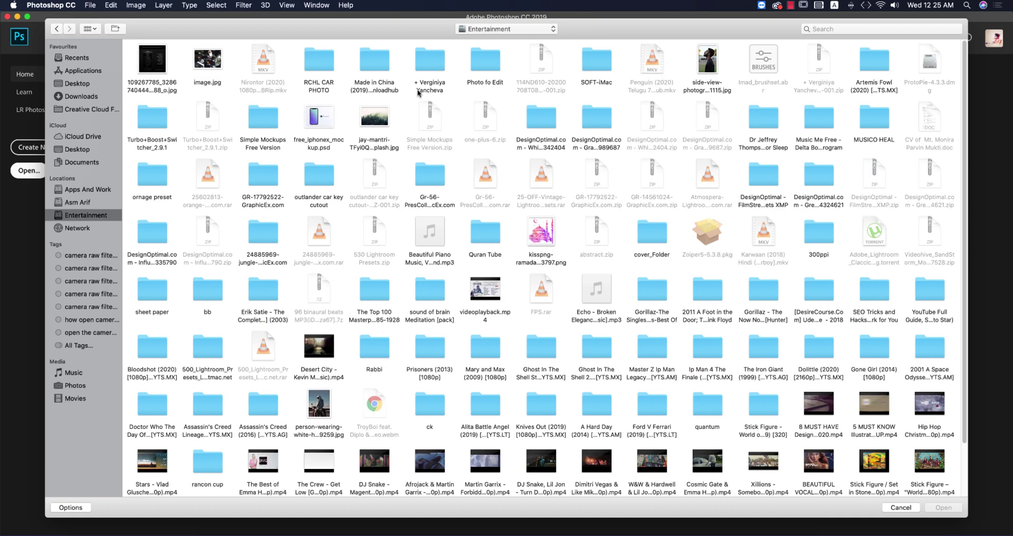
double_click(484, 62)
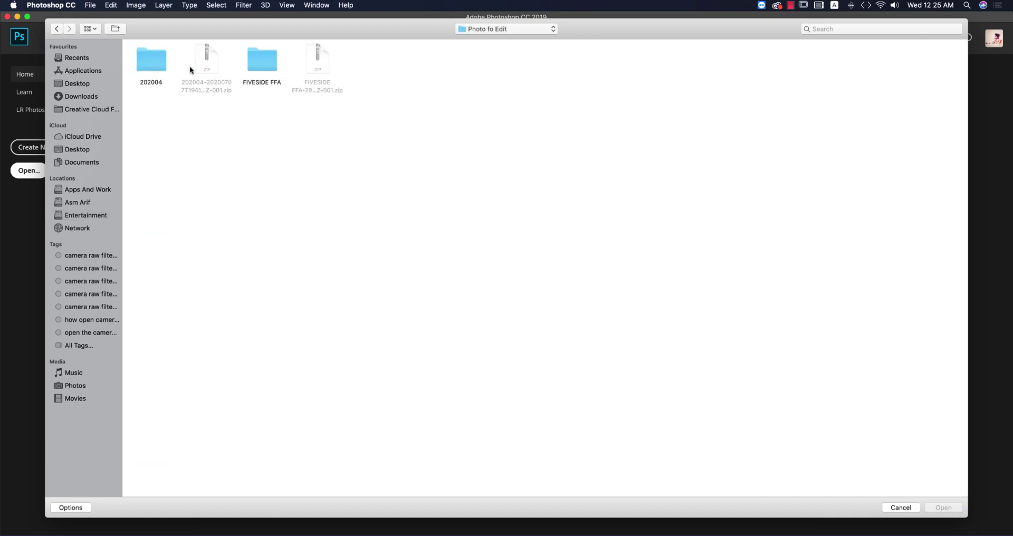
double_click(161, 63)
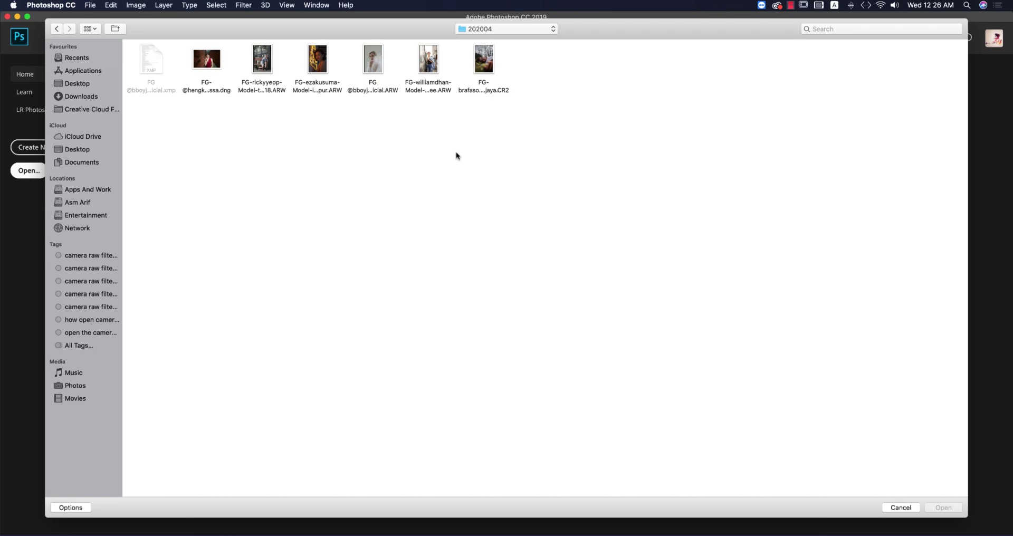
left_click(370, 67)
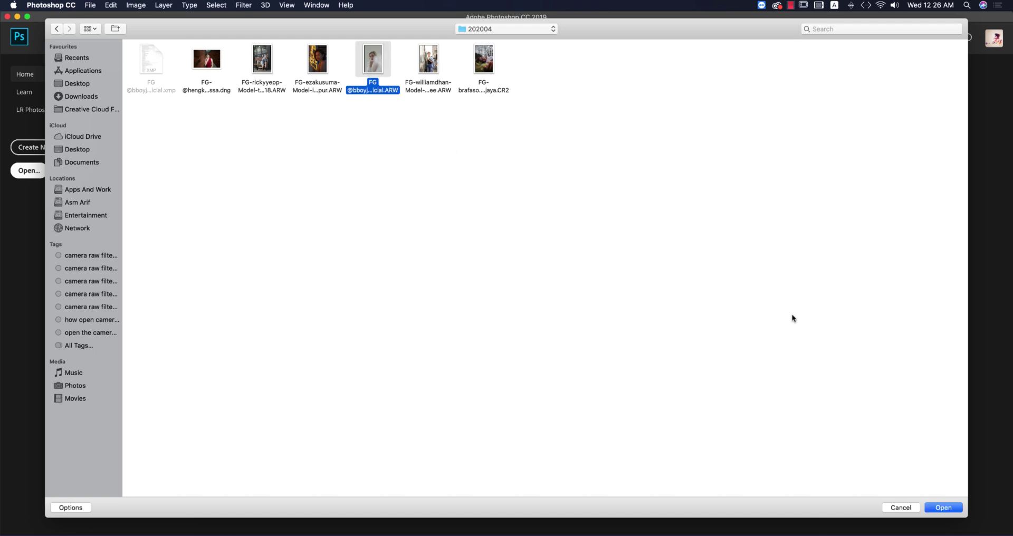
left_click(954, 510)
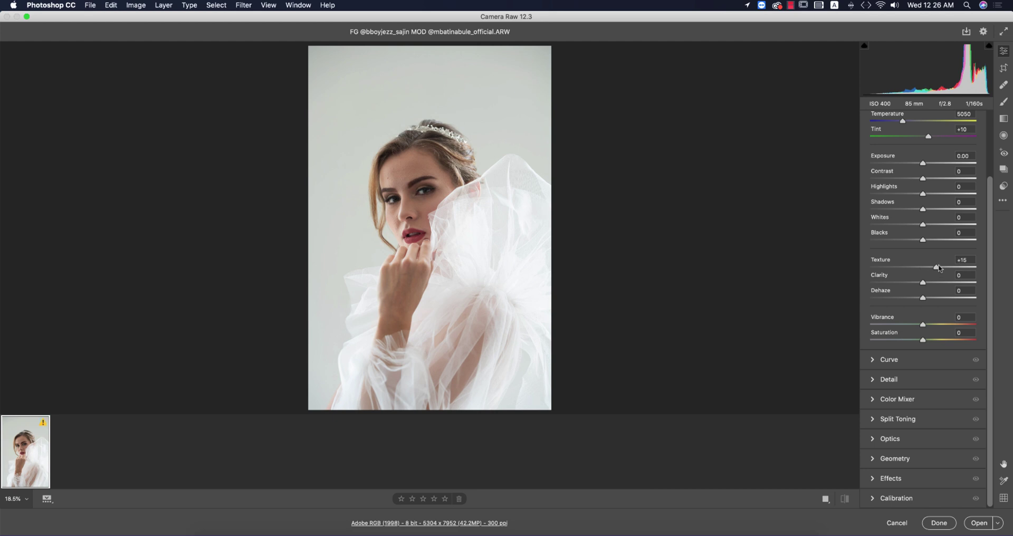
Set Texture to +31 and Exposure to -1.10, and open the raw photo as a smart object
left_click_drag(923, 267, 938, 260)
left_click_drag(923, 163, 911, 163)
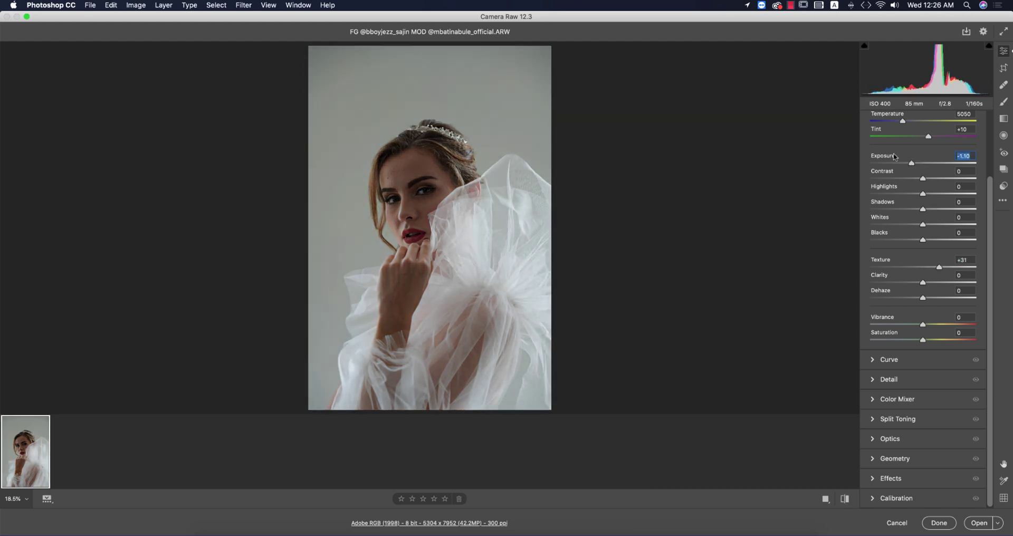
left_click(996, 524)
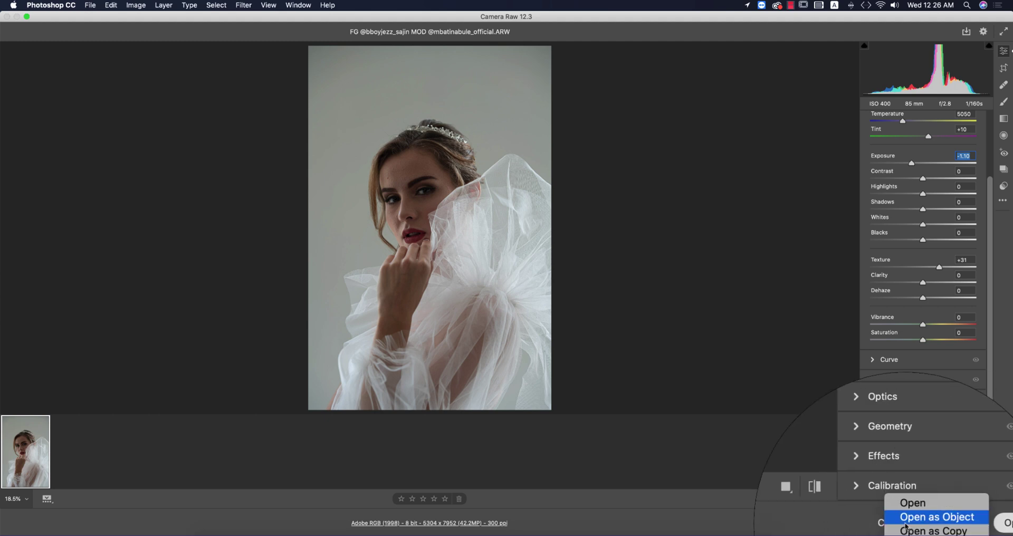
left_click(749, 454)
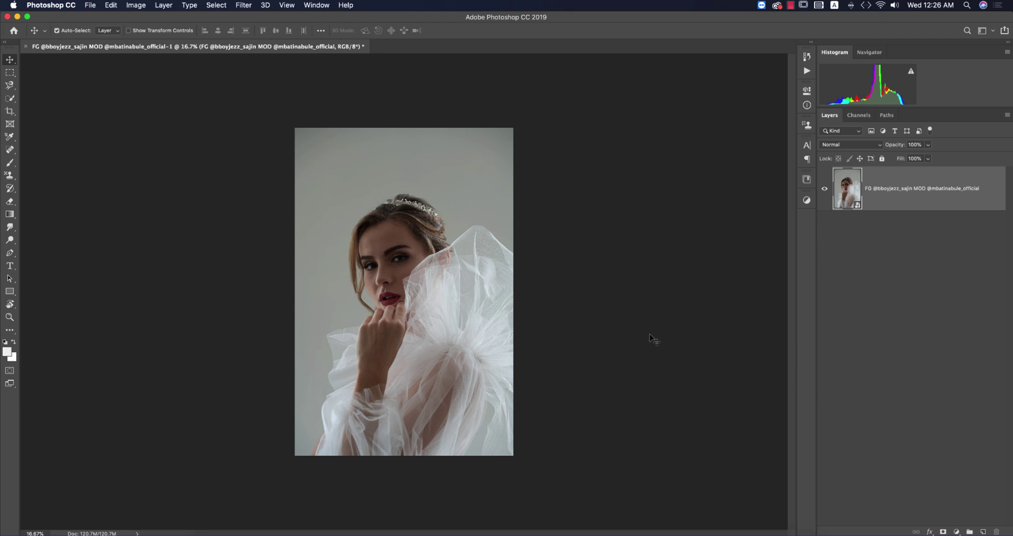
Crop the portrait to a 16:9 frame around the woman's face
left_click(9, 111)
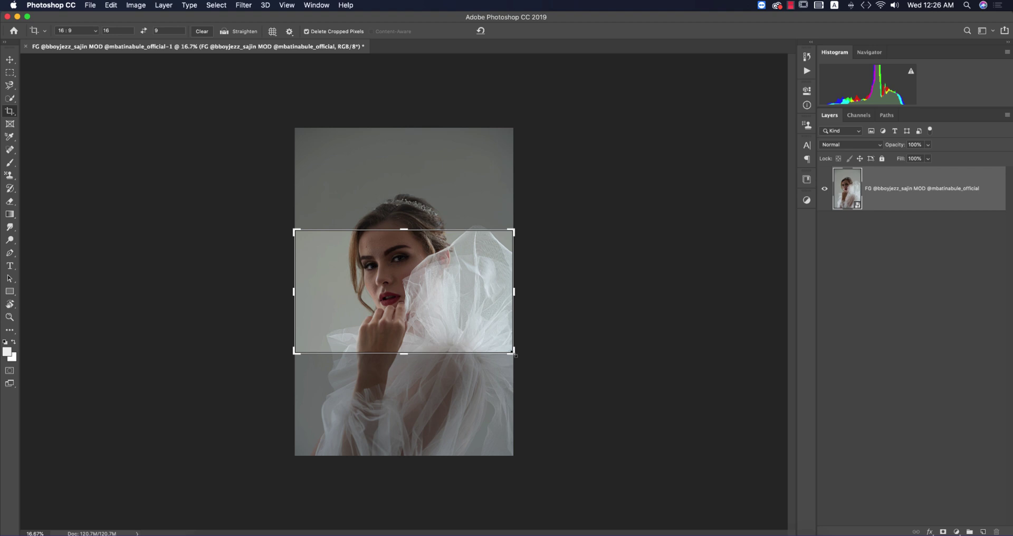
left_click_drag(514, 354, 490, 339)
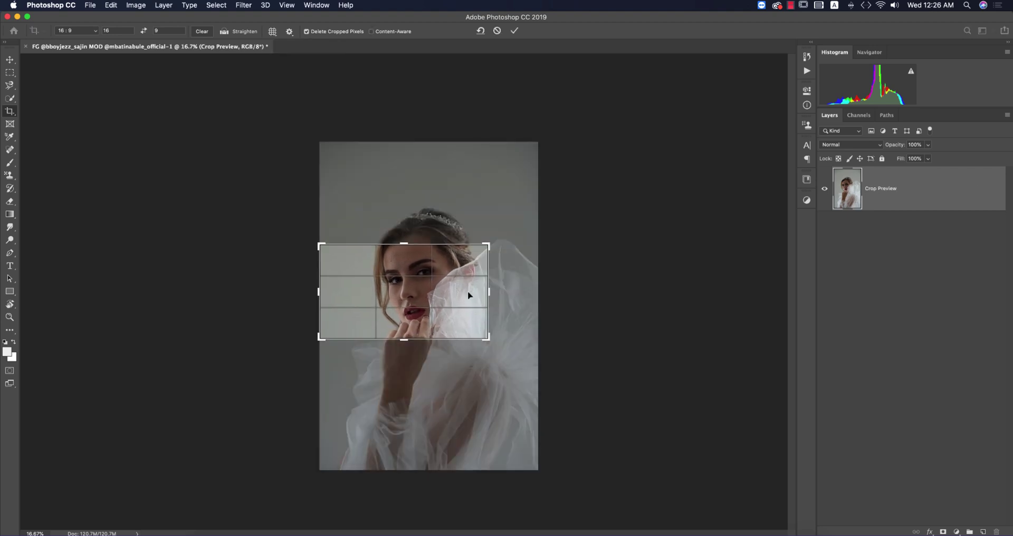
left_click(514, 31)
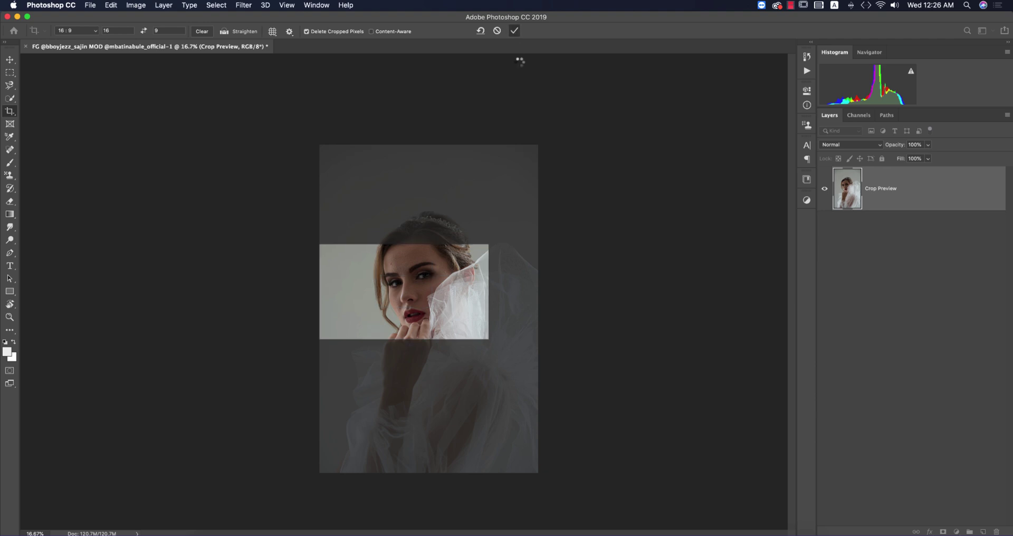
key("super+0")
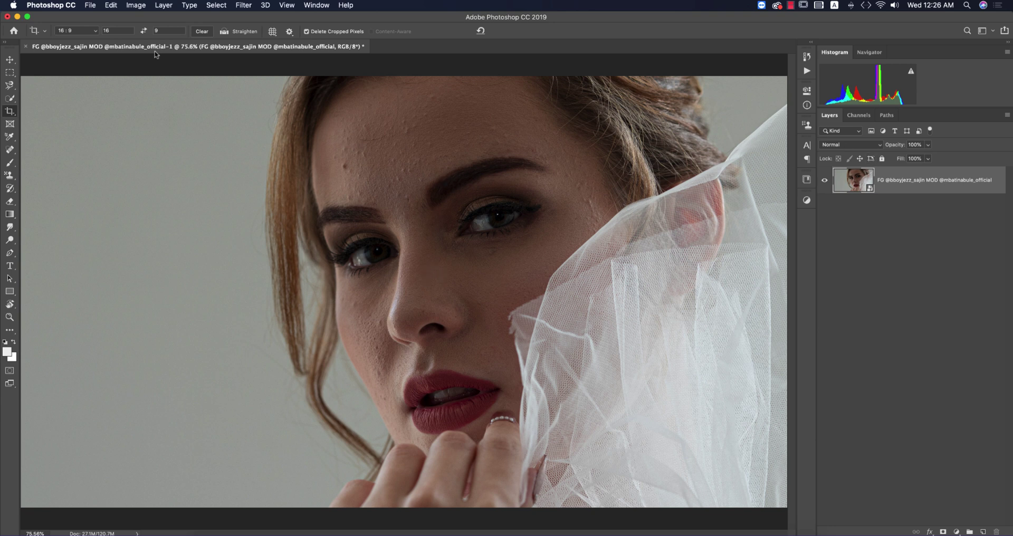
left_click(10, 60)
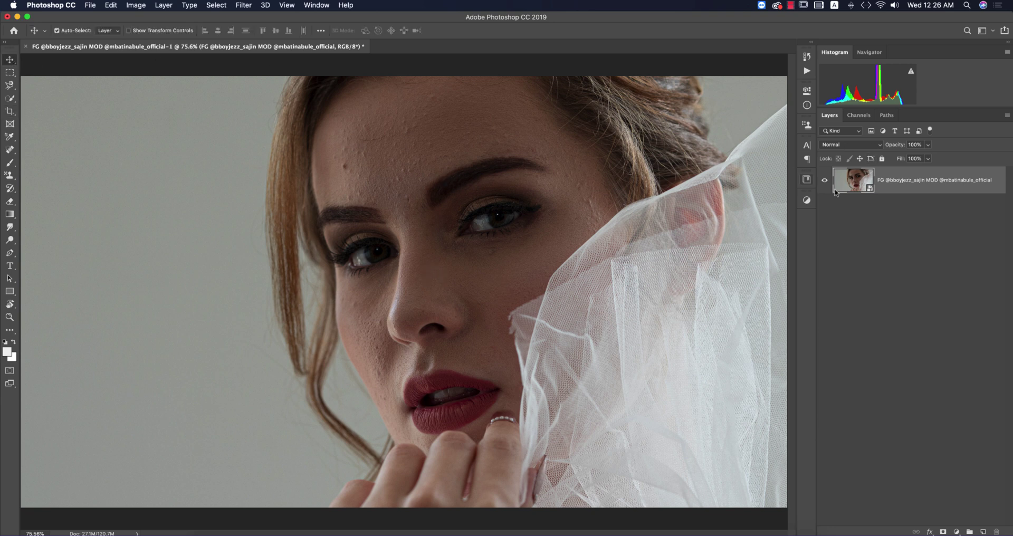
Reopen the smart object's Camera Raw settings and examine the skin around the eyes and forehead up close
double_click(870, 190)
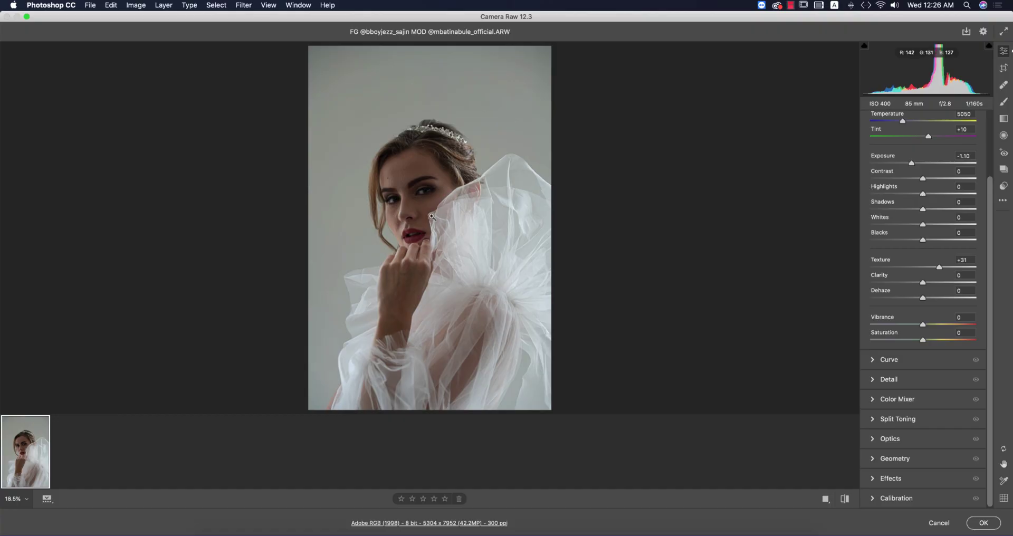
left_click(398, 201)
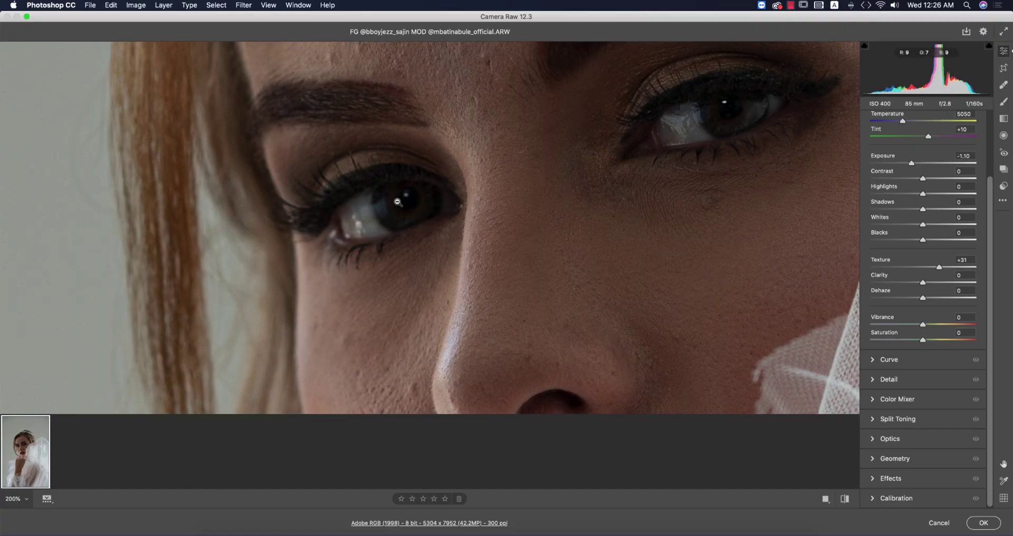
left_click(398, 201, "alt")
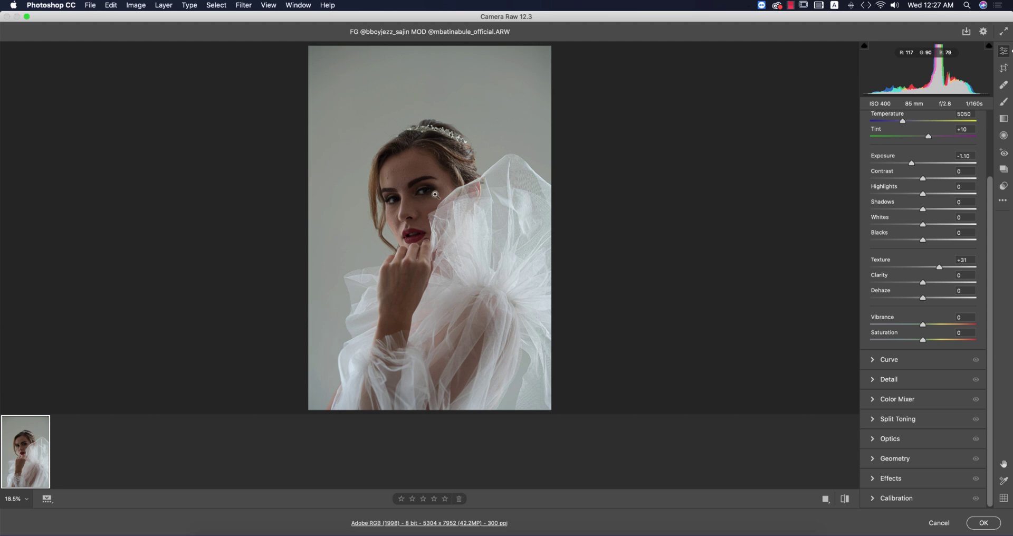
left_click(406, 189)
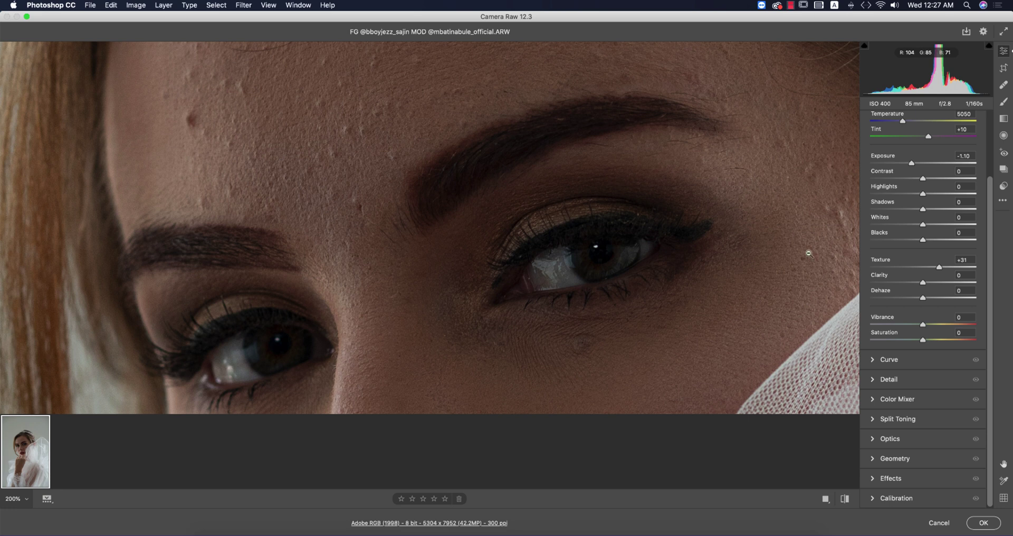
key("super+0")
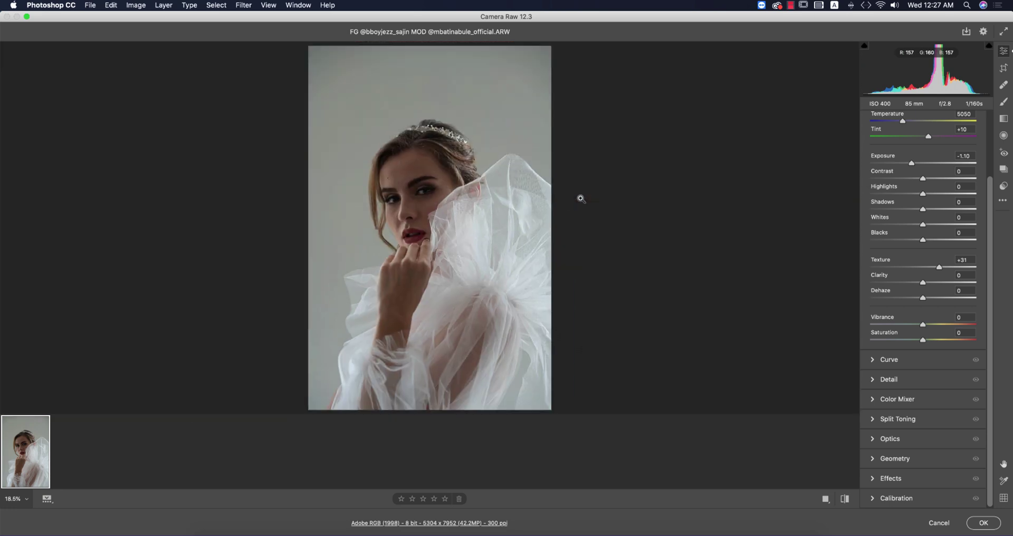
left_click(983, 522)
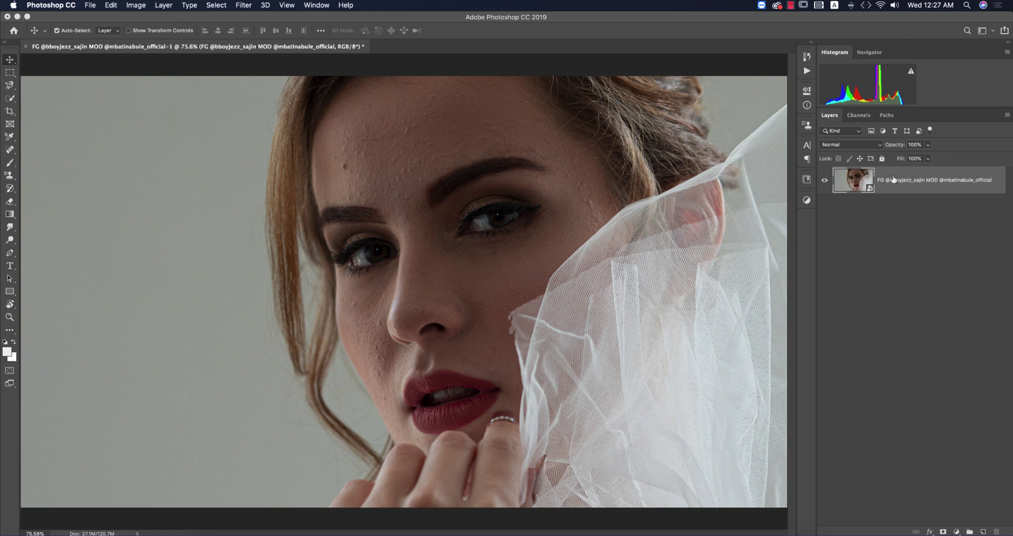
Reopen the portrait smart object in Camera Raw and frame the forehead and eyes for retouching
double_click(870, 190)
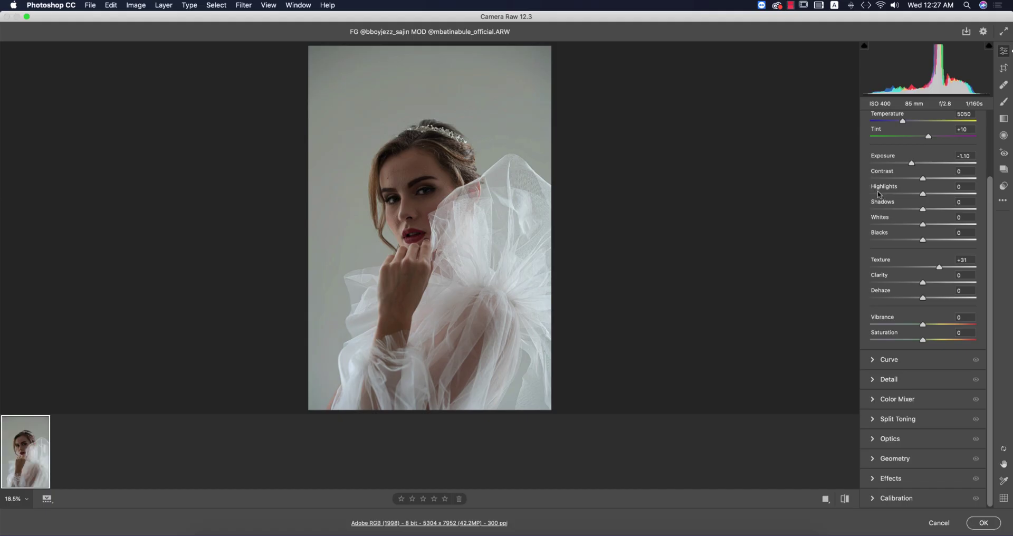
left_click(408, 193)
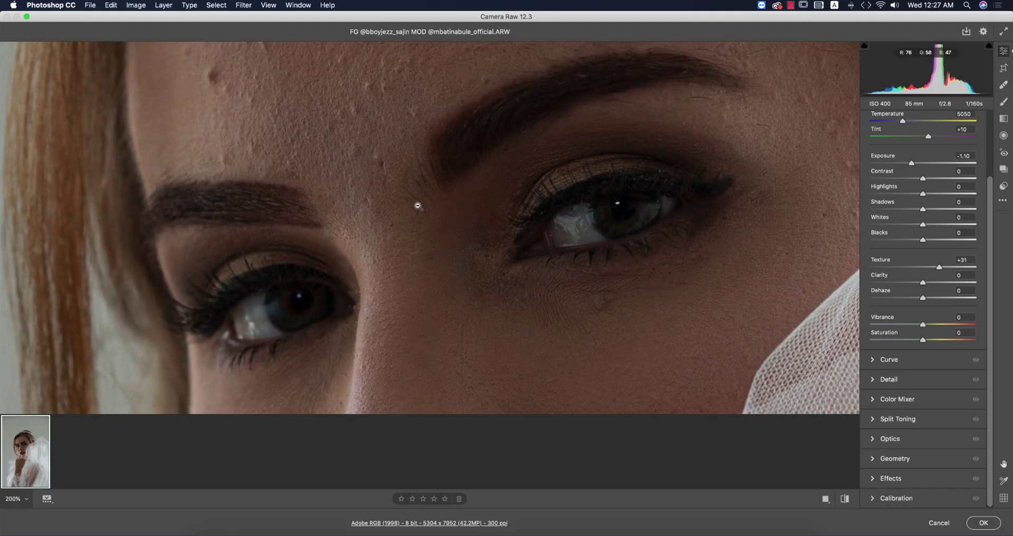
key("alt")
left_click(418, 203, "alt")
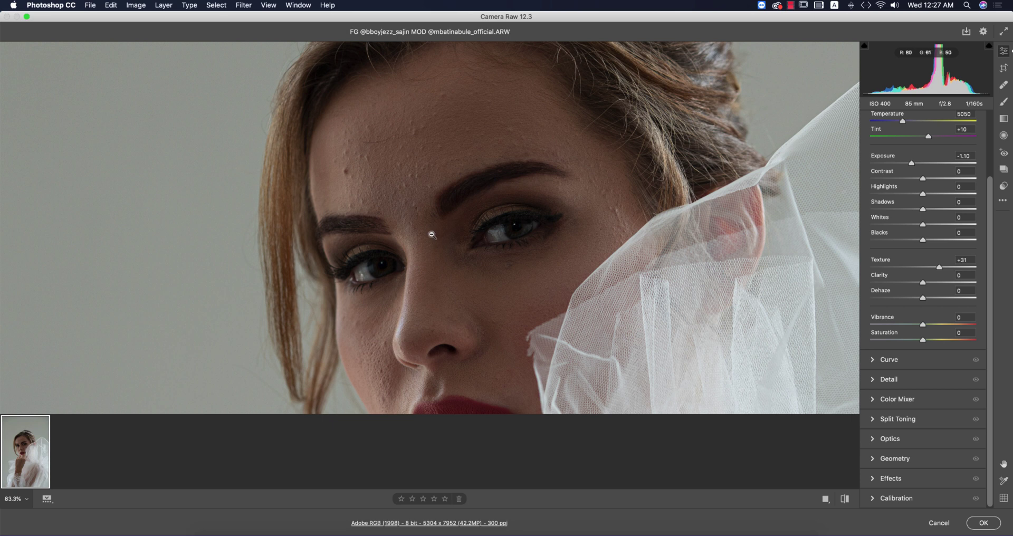
mouse_move(577, 276)
left_mouse_down()
mouse_move(577, 146)
mouse_move(577, 271)
left_mouse_up()
left_click_drag(564, 140, 569, 177)
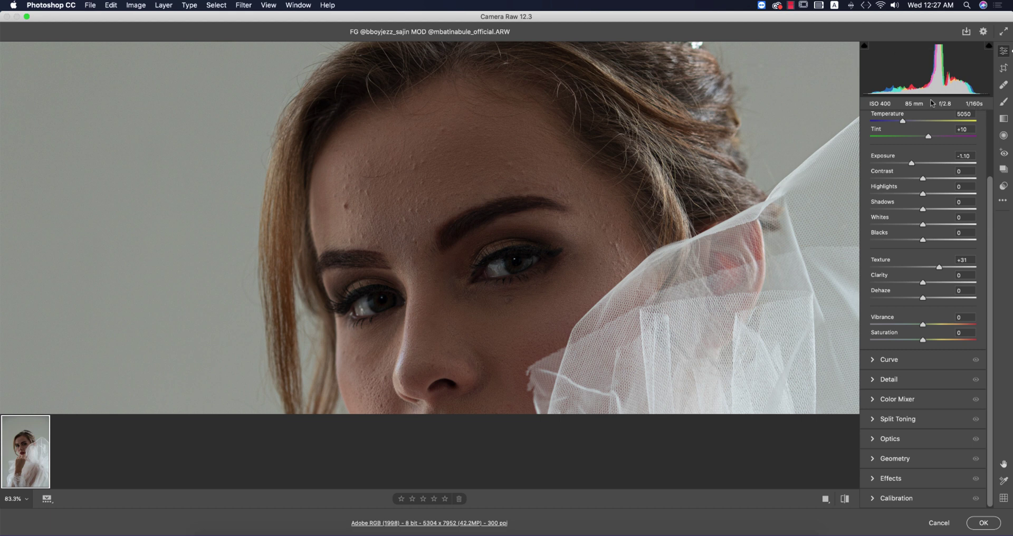
Heal the dark mole on the forehead and a spot near the hairline using the Heal tool at size 5
left_click(1003, 85)
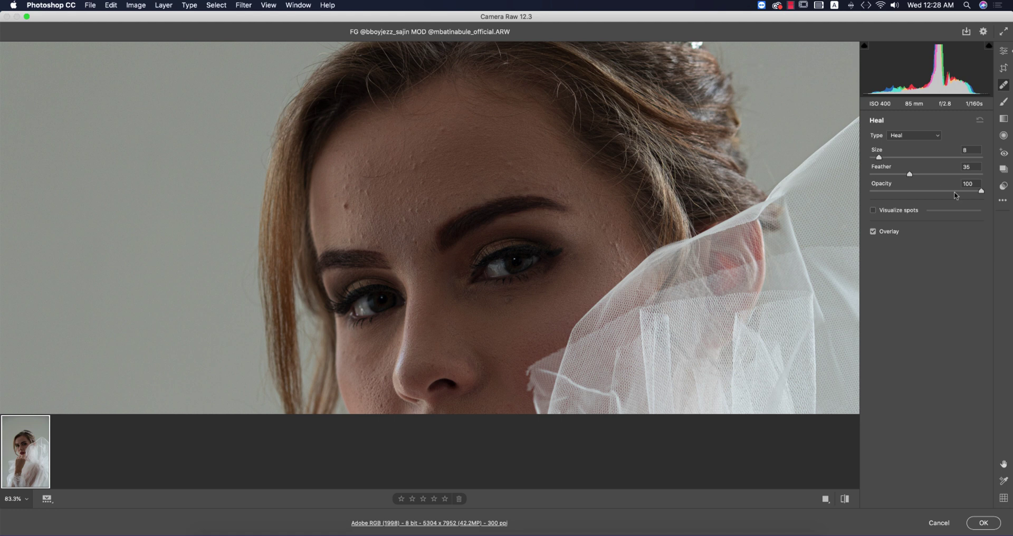
left_click(968, 184)
left_click(975, 166)
key("bracketleft")
left_click(346, 206)
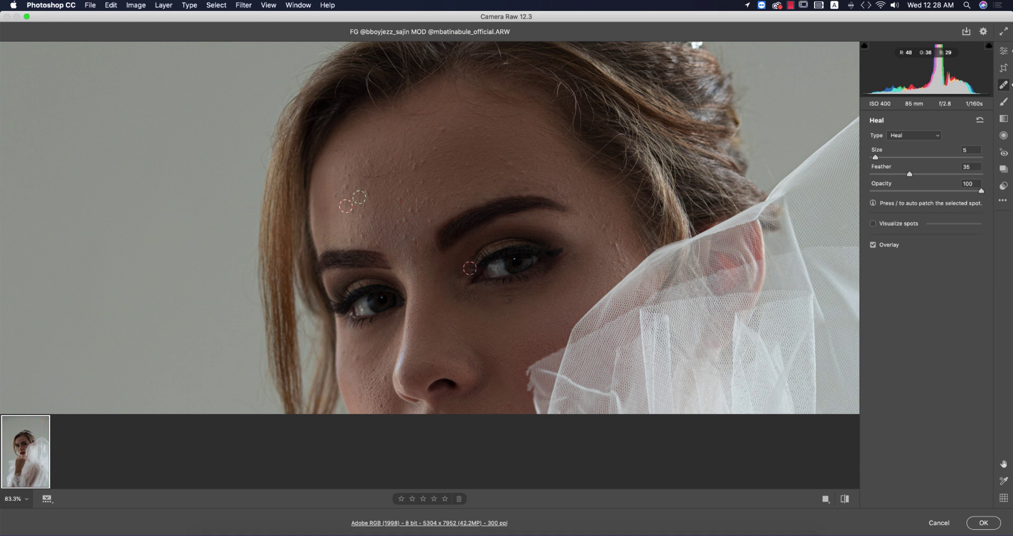
left_click(443, 128)
Turn on spot visualization with a lower threshold and heal the blemishes between the eyebrows
left_click(873, 223)
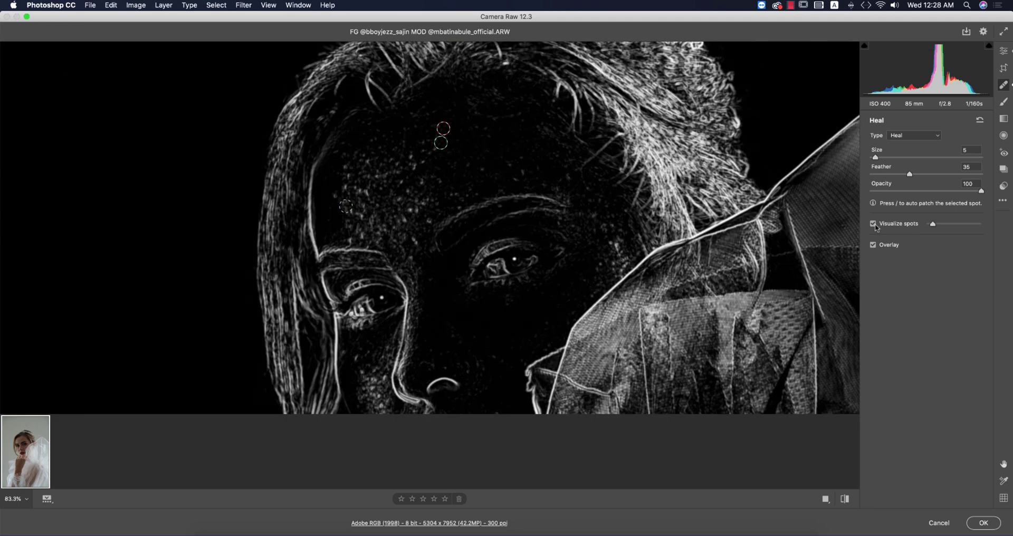
mouse_move(938, 227)
left_mouse_down()
mouse_move(963, 228)
mouse_move(920, 230)
mouse_move(938, 228)
mouse_move(929, 228)
left_mouse_up()
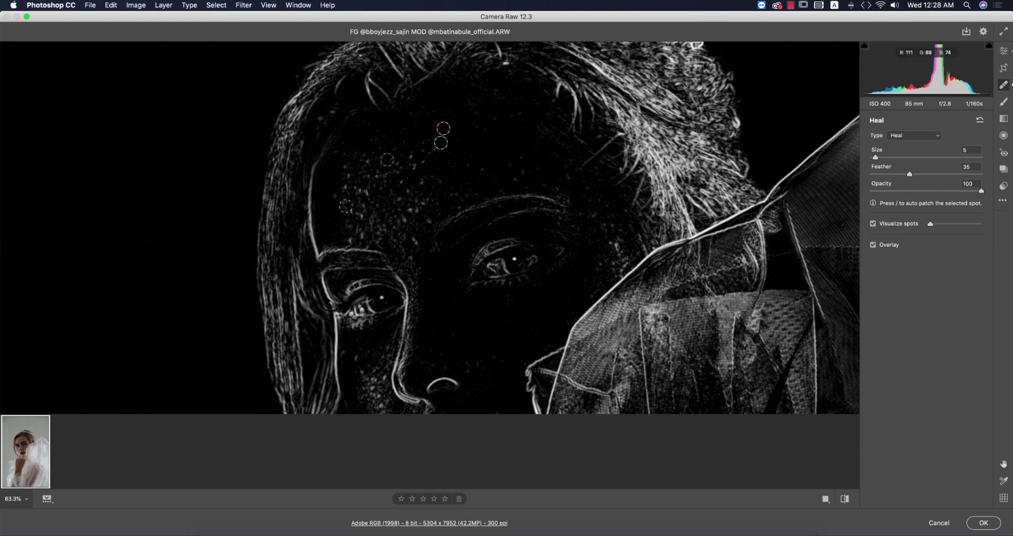
key("super+equal")
key("super+equal")
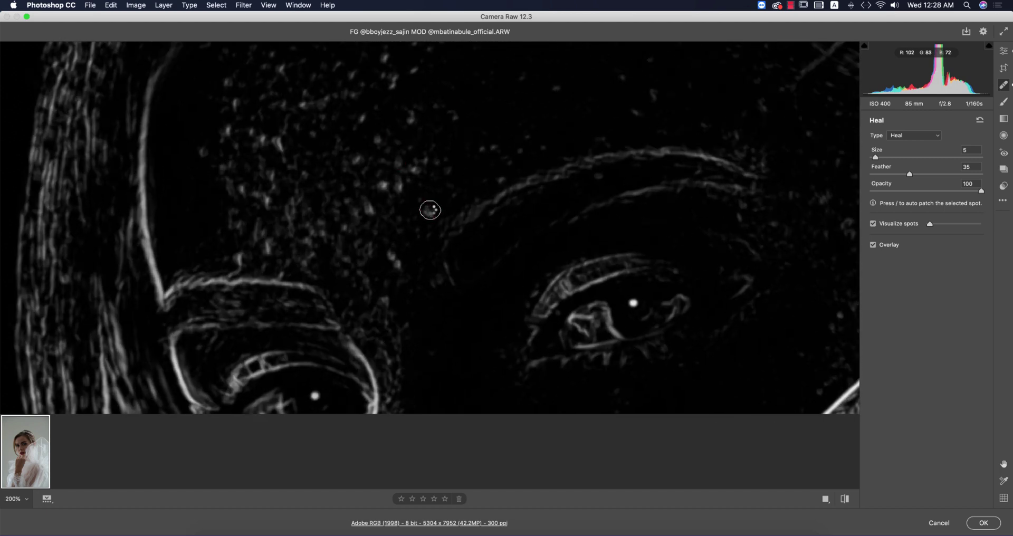
left_click(430, 210)
left_click(394, 255)
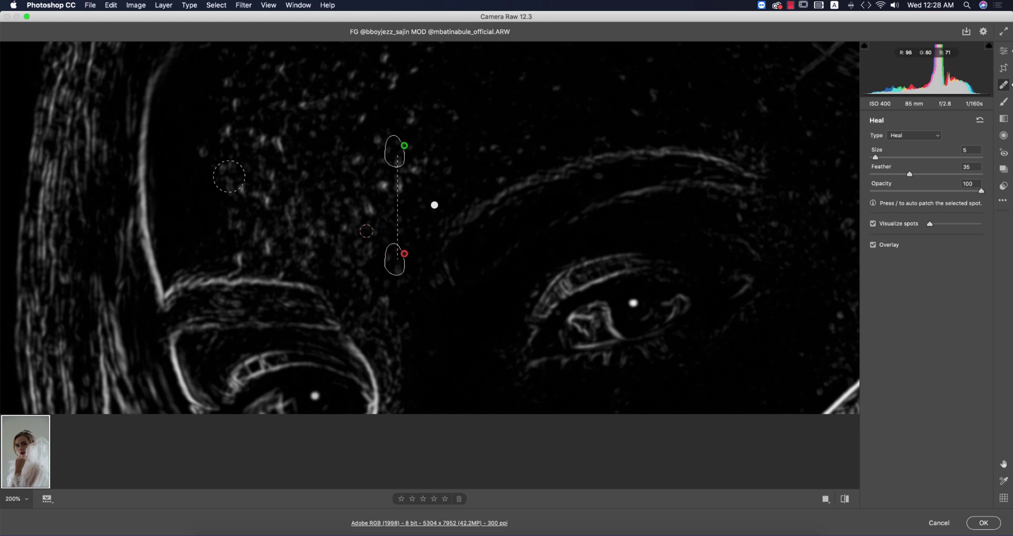
left_click_drag(381, 293, 390, 309)
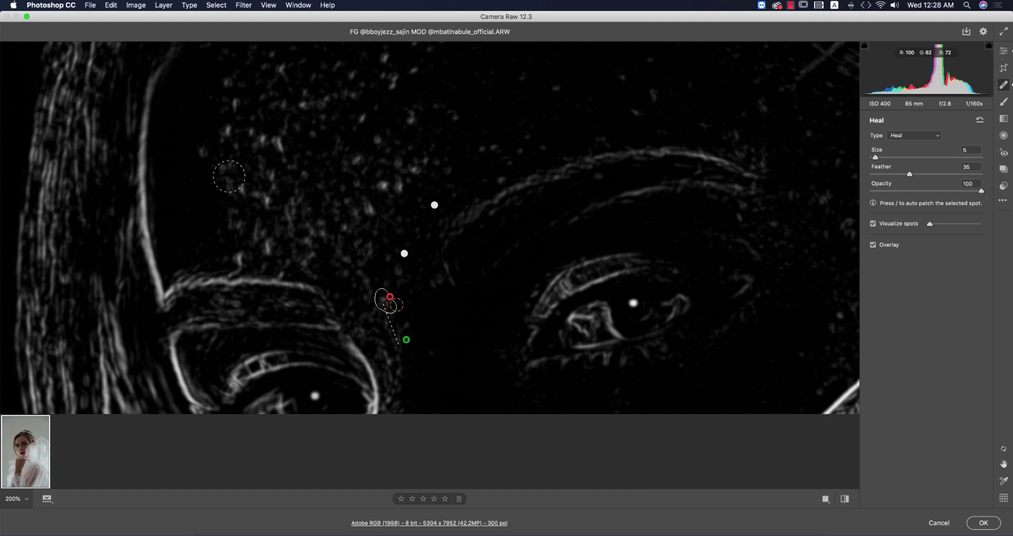
Heal another blemish just above the gap between the eyebrows using spot visualization, and return to the normal photo display
left_click(873, 224)
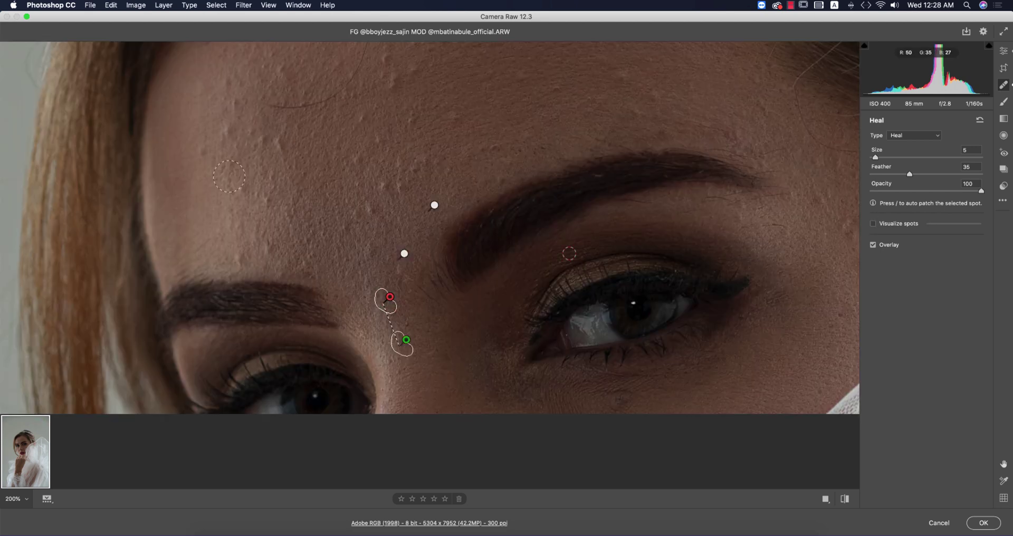
left_click(873, 224)
mouse_move(399, 186)
left_mouse_down()
mouse_move(383, 183)
mouse_move(427, 180)
mouse_move(447, 193)
left_mouse_up()
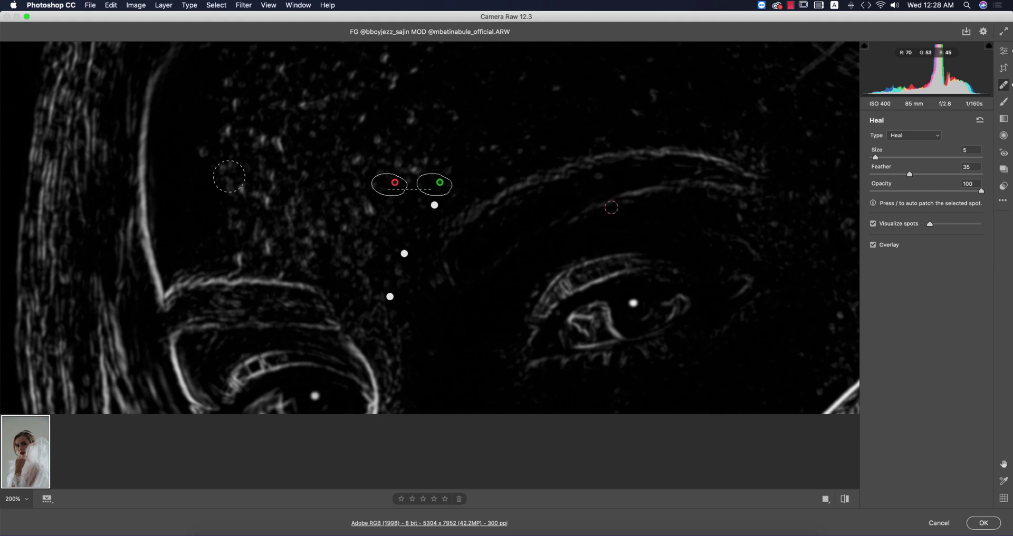
left_click(873, 225)
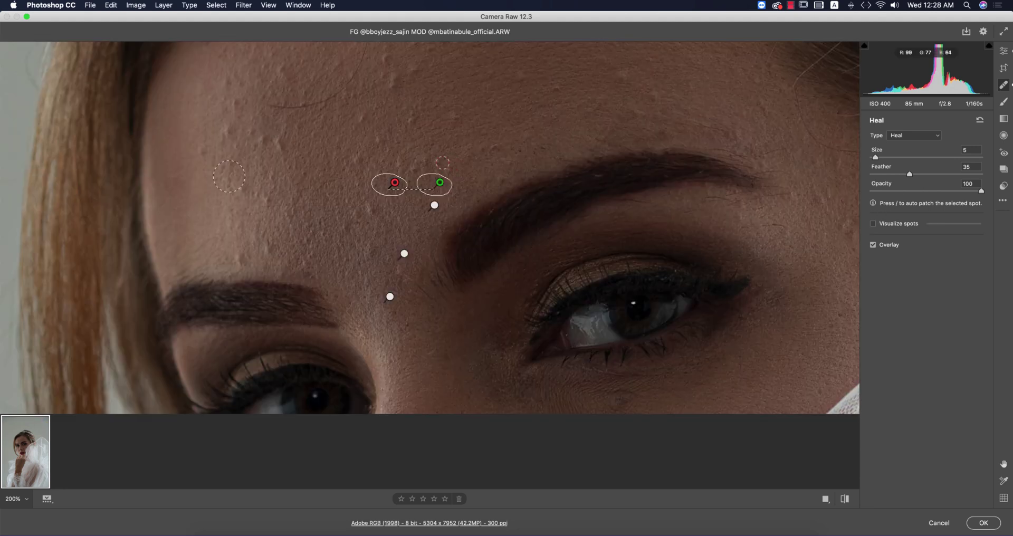
Heal two more bumps on the middle of the forehead, adjusting the upper patch's sample area
left_click_drag(413, 113, 411, 125)
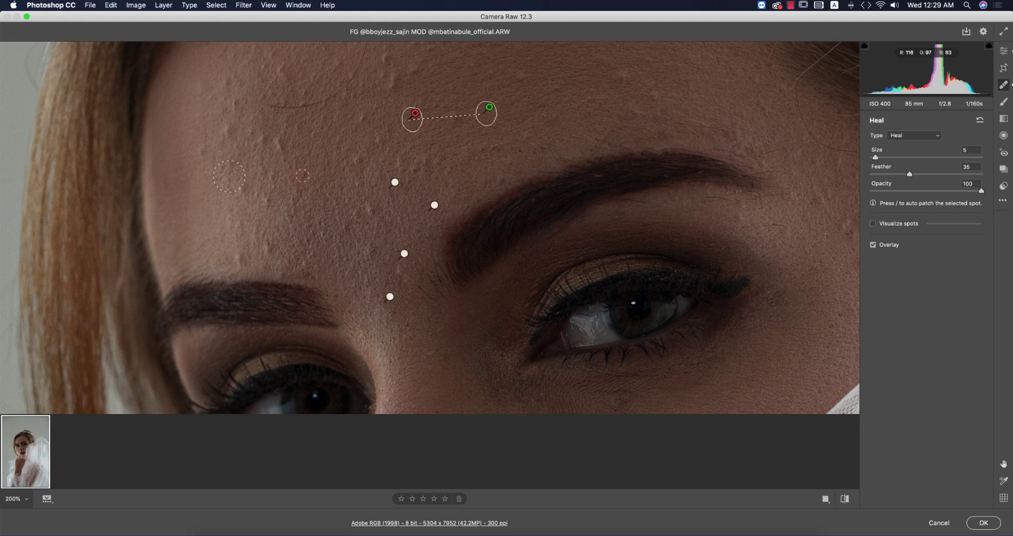
left_click_drag(491, 122, 491, 118)
left_click(420, 166)
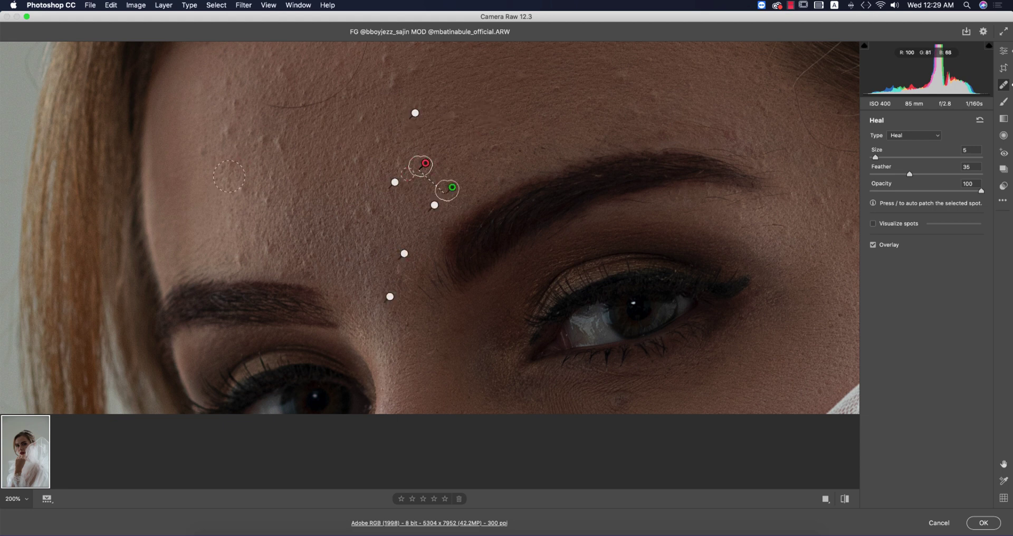
Heal the small bumps near the temple, across the middle forehead and up toward the hairline
left_click(221, 125)
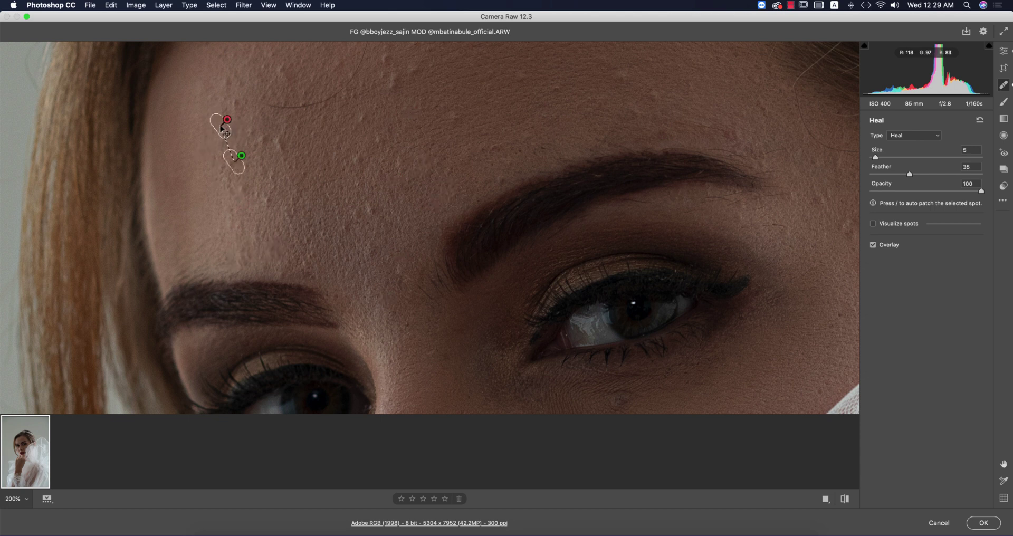
left_click_drag(400, 79, 449, 176)
left_click_drag(425, 82, 381, 196)
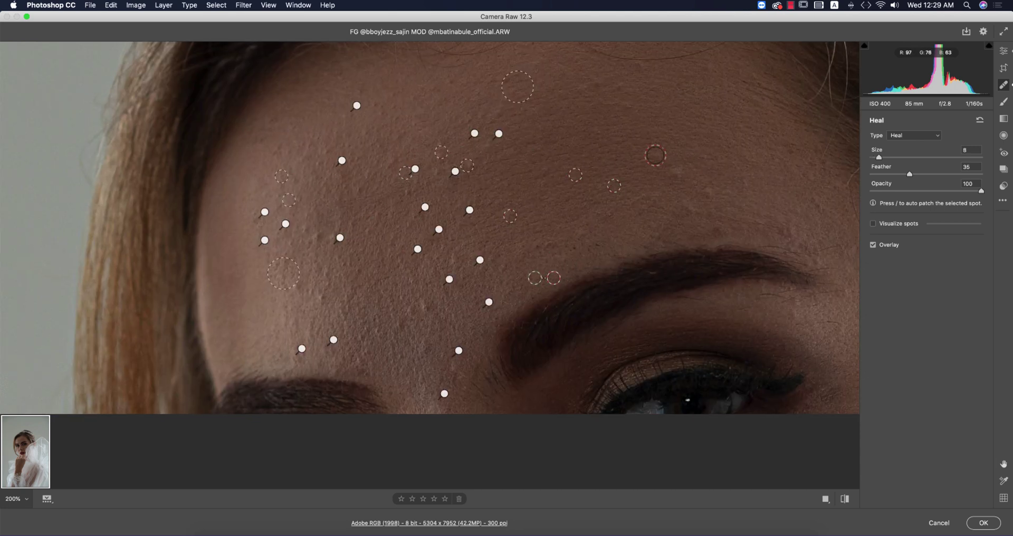
Set the Heal size to 8, hide the spot overlay and heal a patch of skin beneath the eye
key("bracketright")
key("bracketright")
key("bracketright")
key("v")
scroll(443, 275, "down", 15)
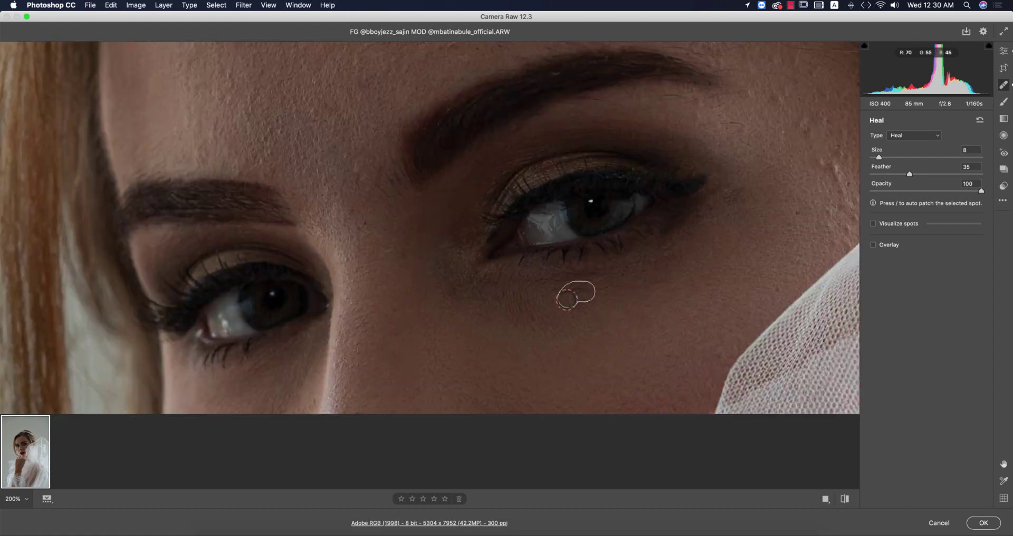
Check the cheek and nose skin with spot visualization and set the Heal size to 5
scroll(400, 304, "up", 10)
key("y")
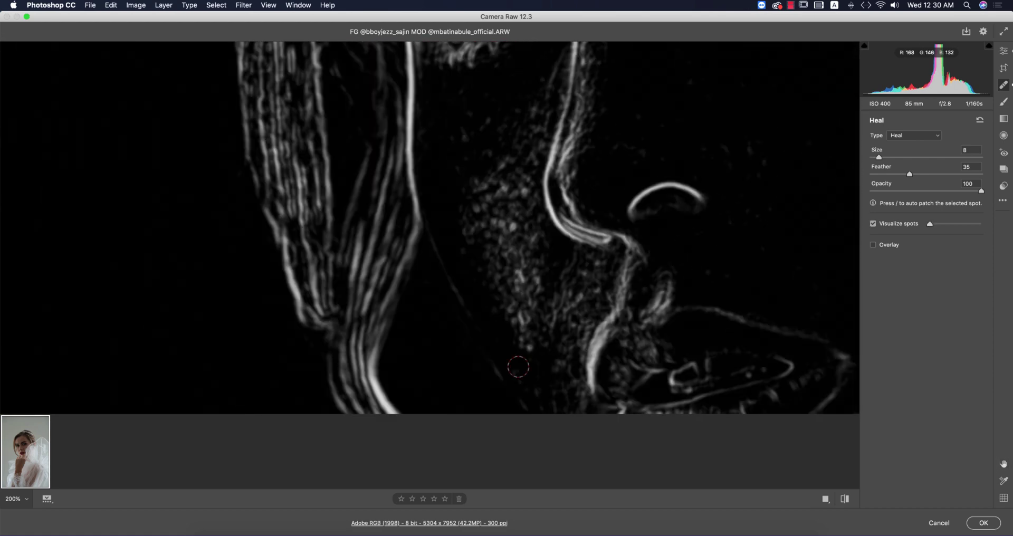
key("bracketleft")
key("bracketleft")
key("bracketleft")
key("y")
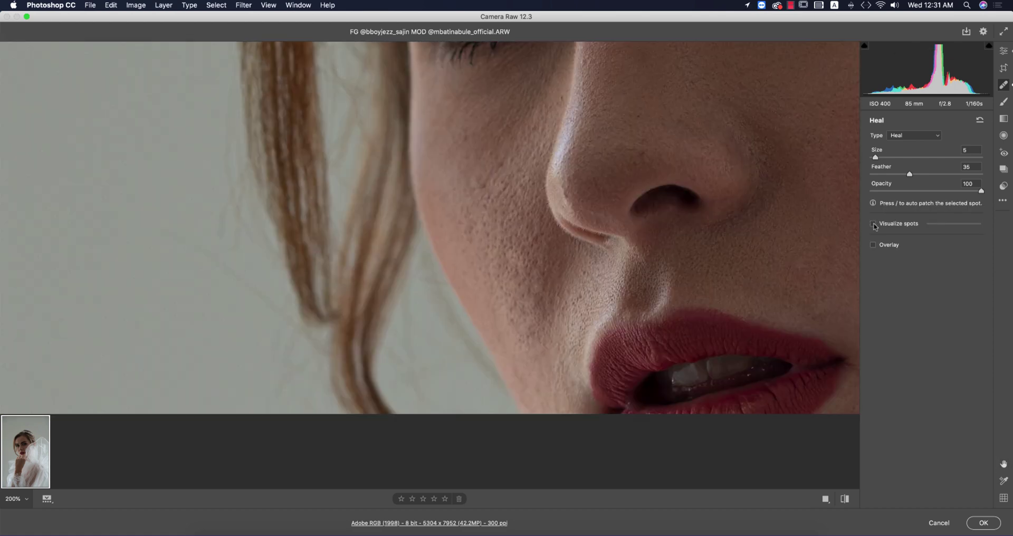
Examine the forehead, nose and mouth areas for remaining spots with spot visualization, ending in the normal photo display
key("y")
scroll(580, 243, "up", 10)
scroll(617, 248, "left", 8)
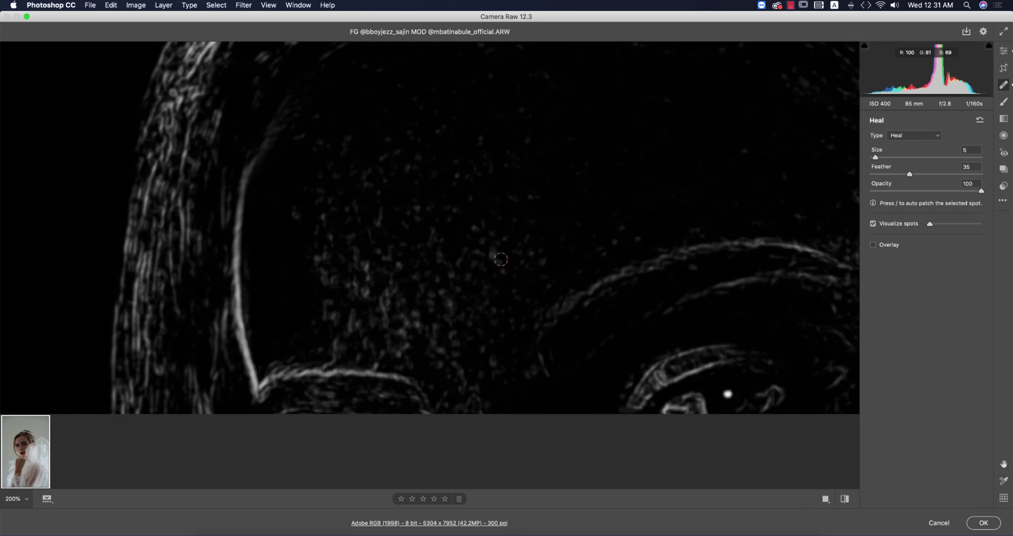
key("y")
key("y")
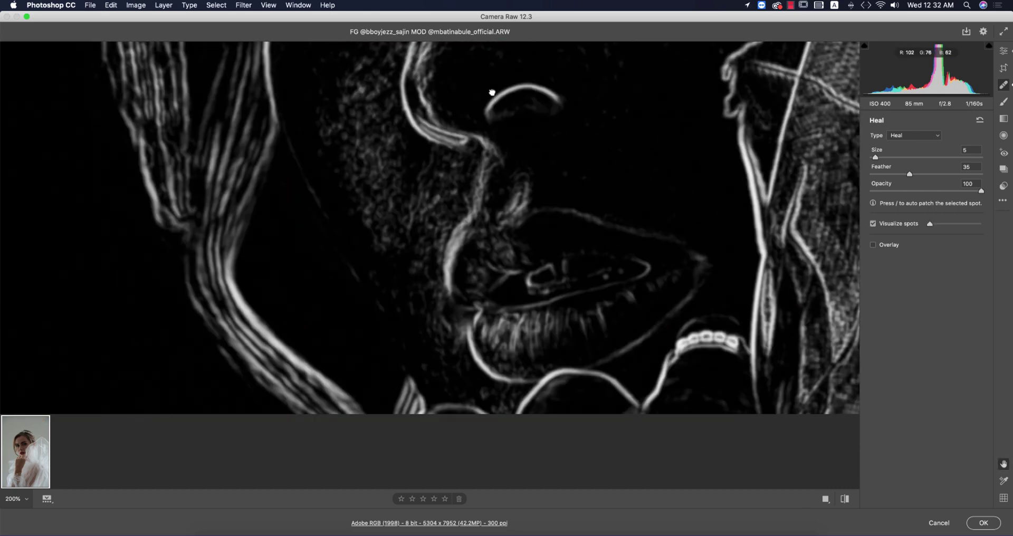
left_click(873, 224)
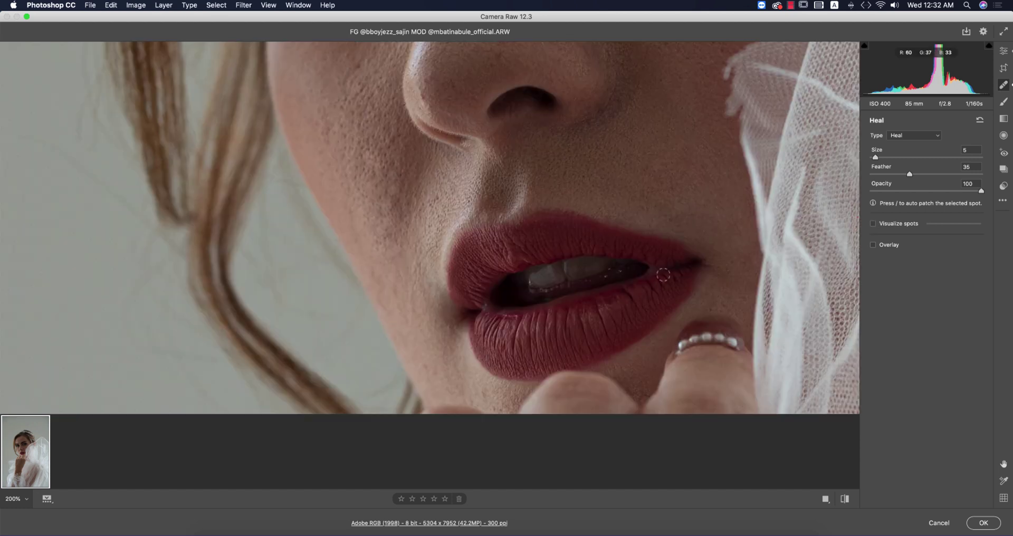
Review the healed portrait as a whole and up close with the Edit adjustments open
key("super+0")
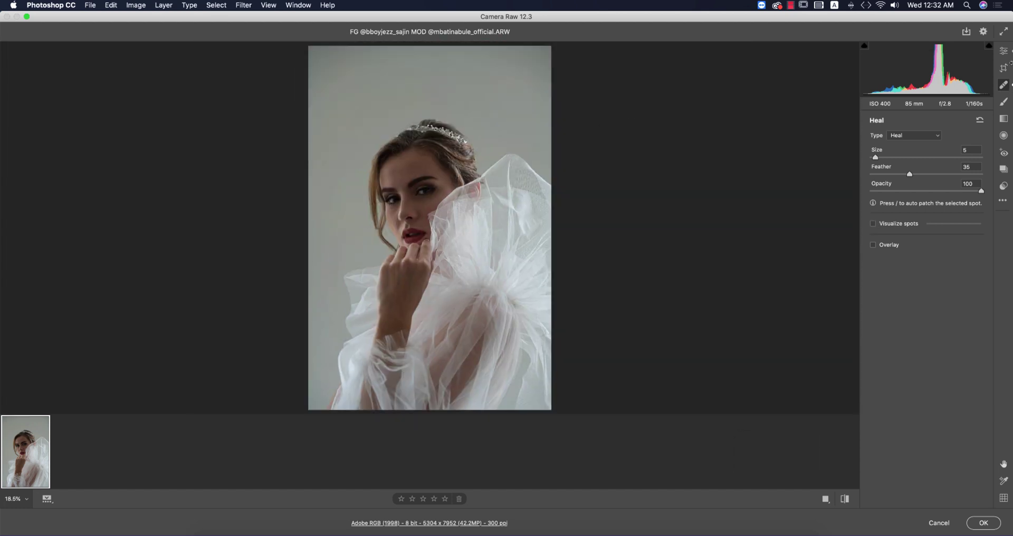
left_click(1007, 53)
key("super+equal")
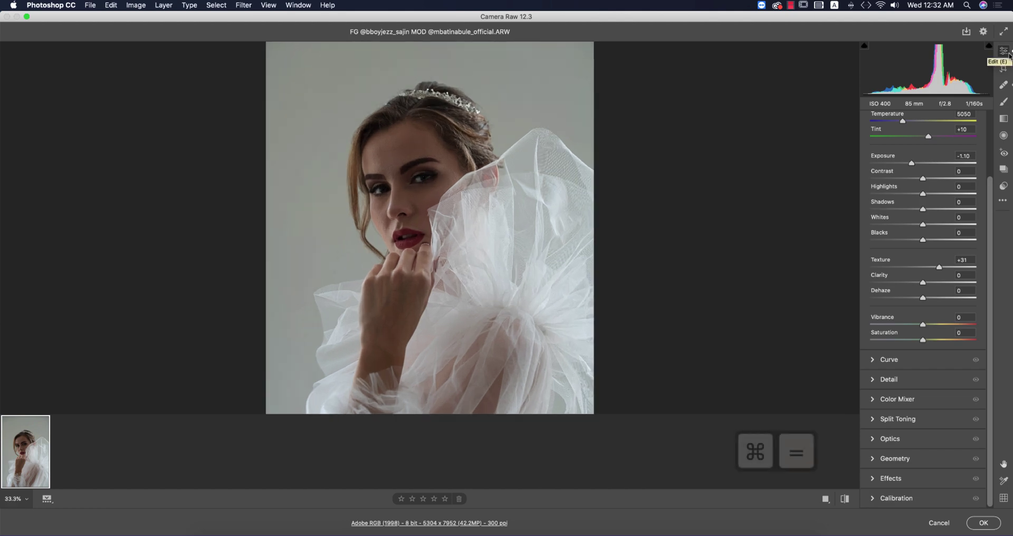
key("super+equal")
key("super+equal")
left_click_drag(537, 128, 551, 243)
Rotate the photo clockwise in quarter turns through a full circle
key("super+bracketright")
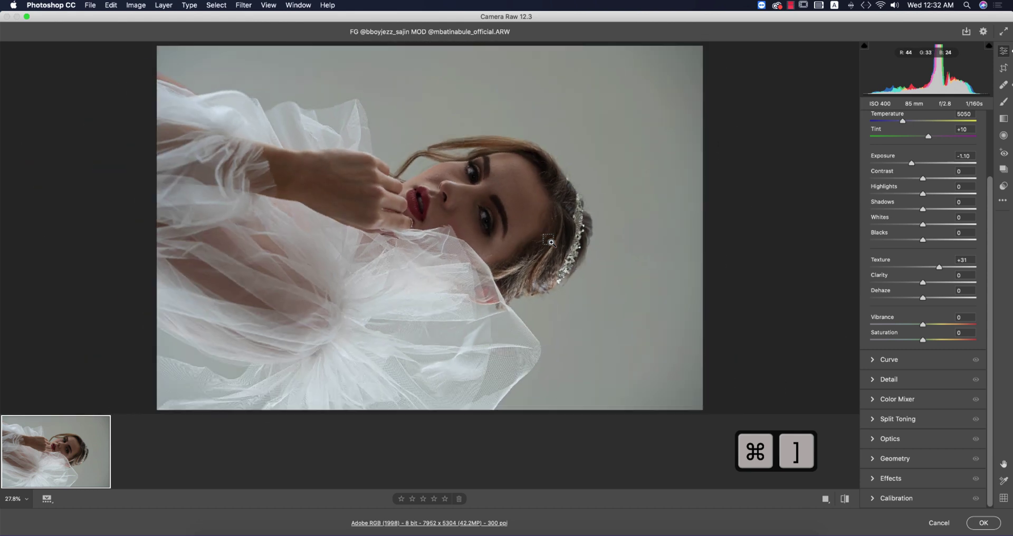
key("super+bracketright")
key("super+bracketright")
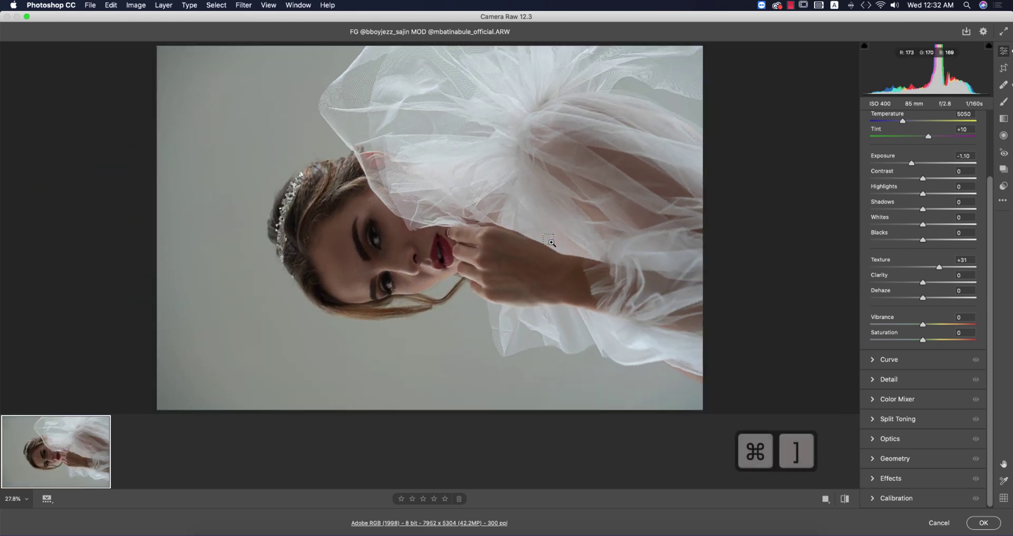
key("super+bracketright")
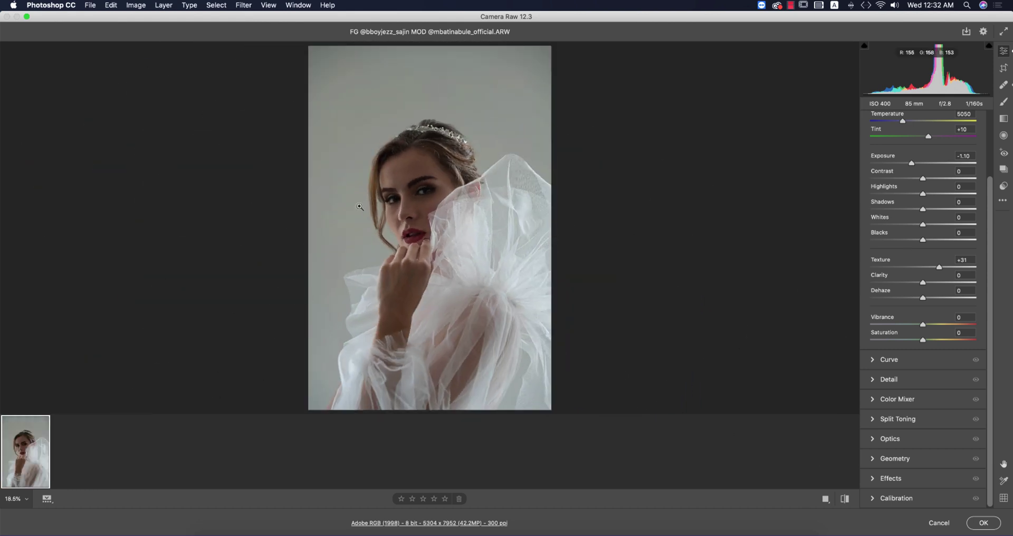
Heal the scratch-like mark on the temple beside the veil using the Heal tool at size 5
key("super+equal")
key("super+equal")
key("super+equal")
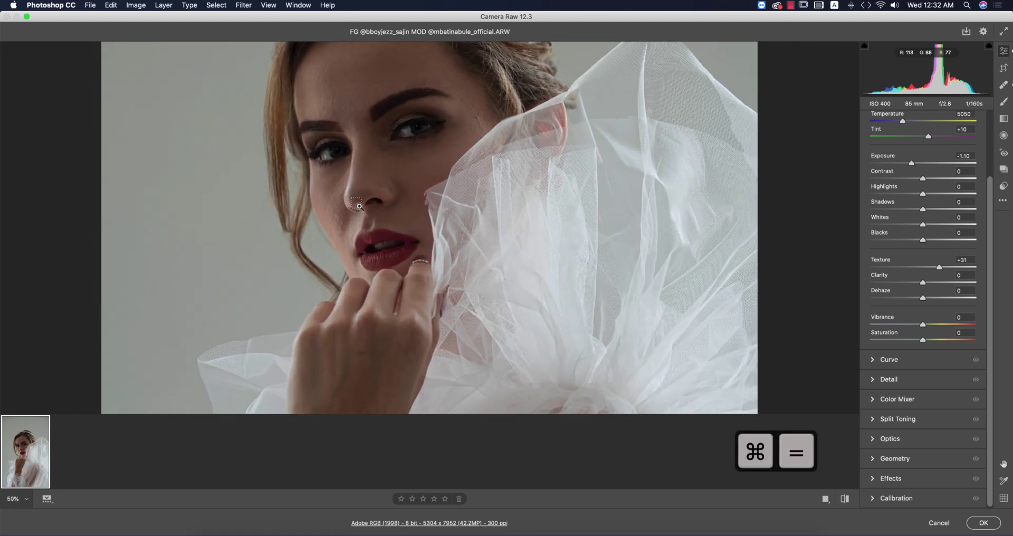
left_click_drag(421, 180, 422, 266)
key("super+equal")
key("super+equal")
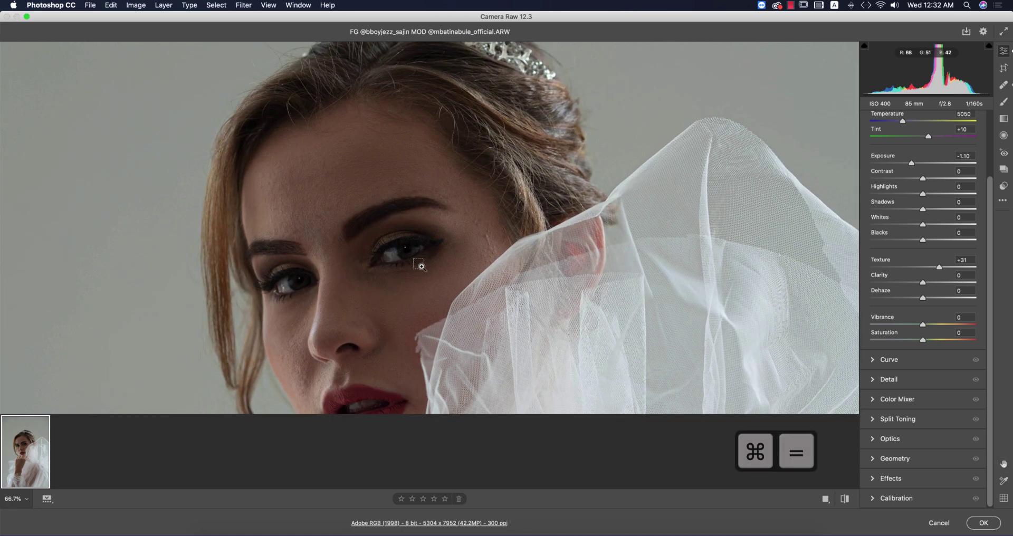
key("b")
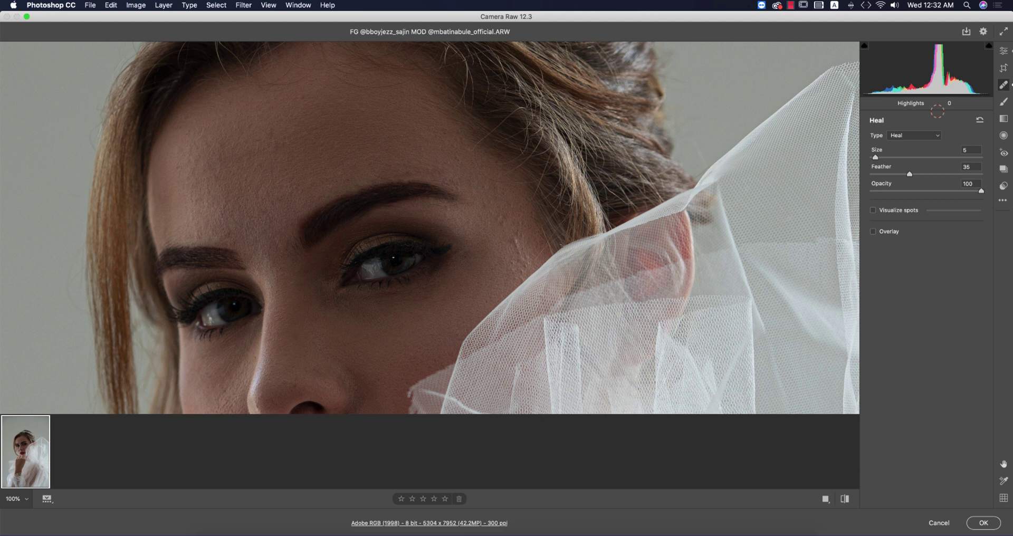
left_click(515, 240)
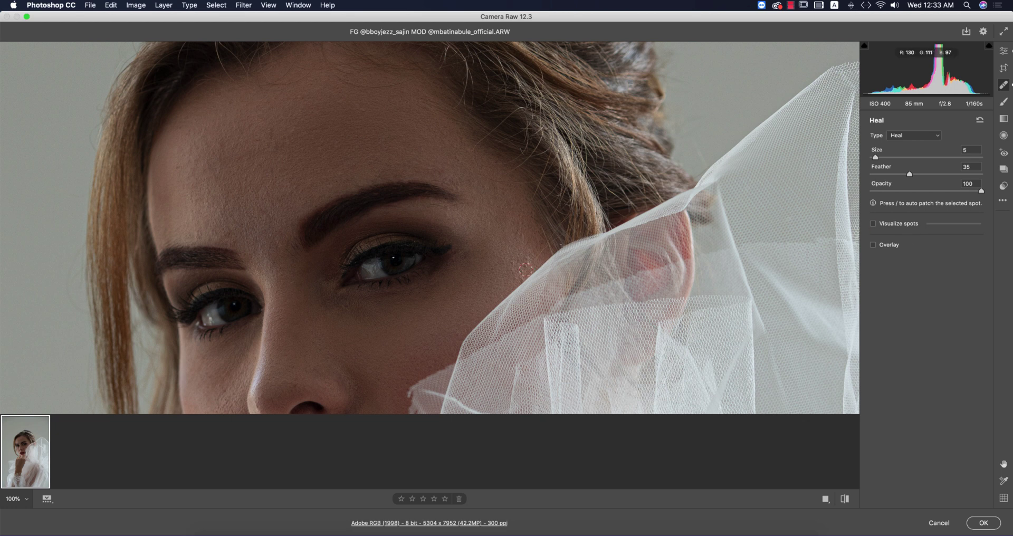
Check the healed lower face and set the photo's overall Exposure to -0.30
left_click_drag(461, 255, 531, 160)
left_click_drag(452, 299, 445, 172)
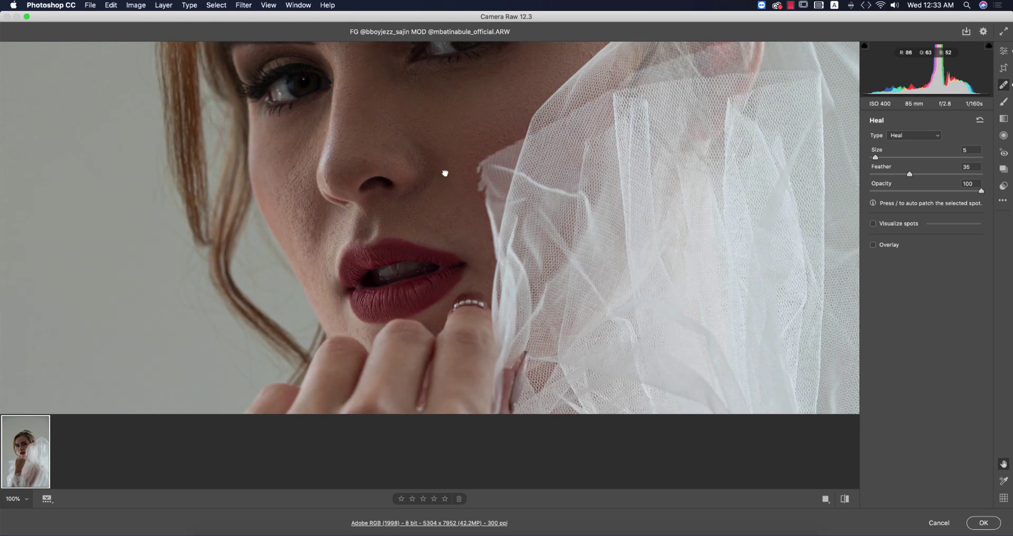
key("super+minus")
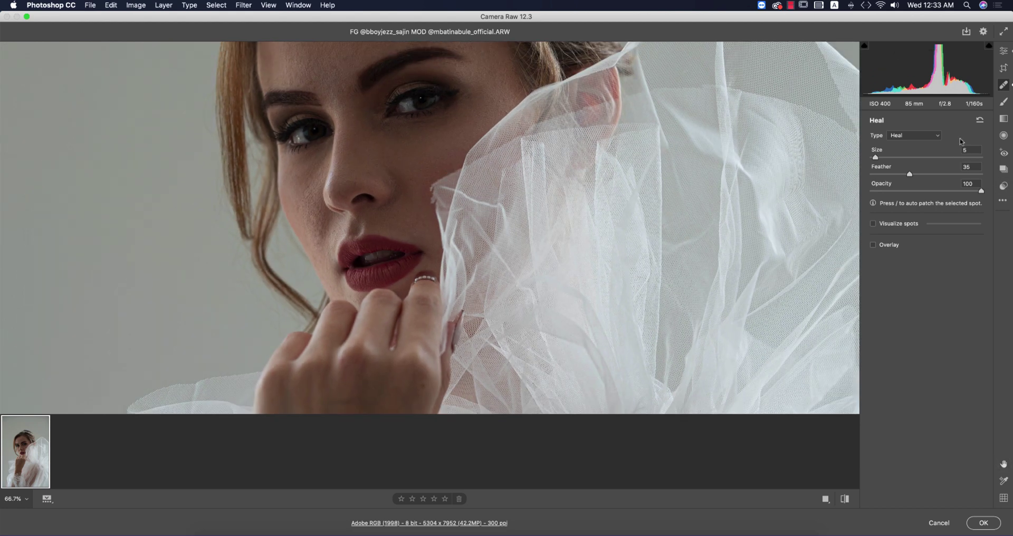
left_click(1005, 52)
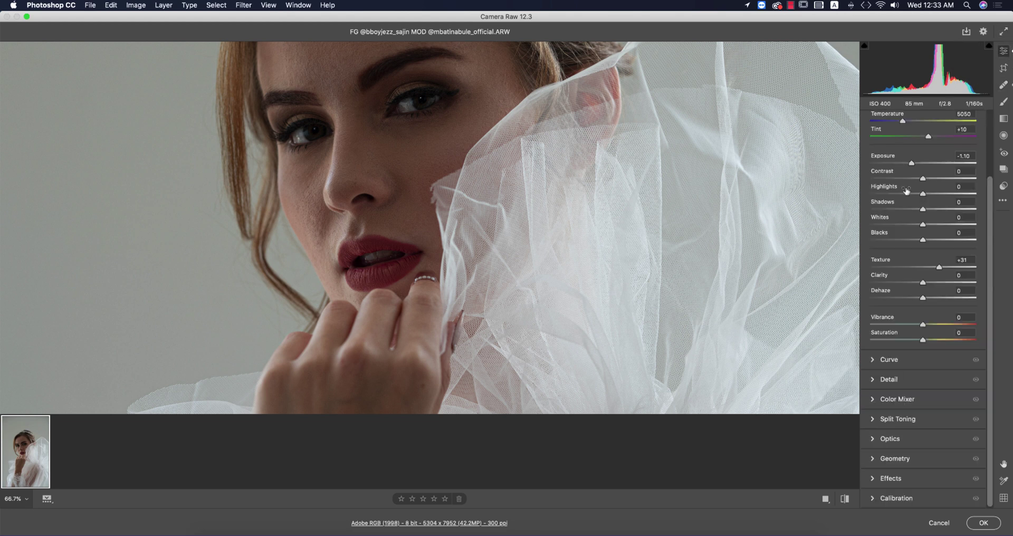
left_click_drag(912, 165, 923, 166)
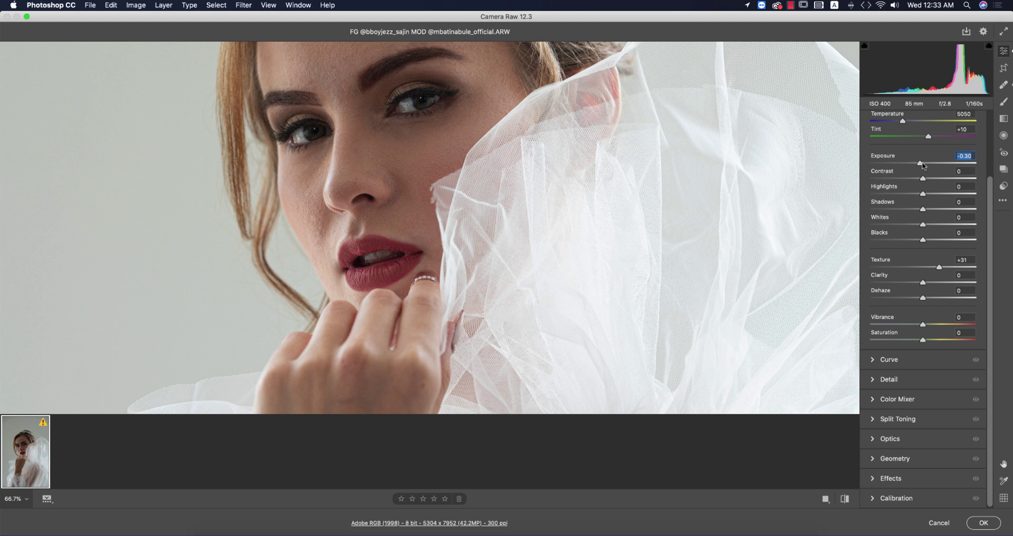
Set the overall Vibrance to +2, Texture to +16 and Clarity to -7
left_click(923, 324)
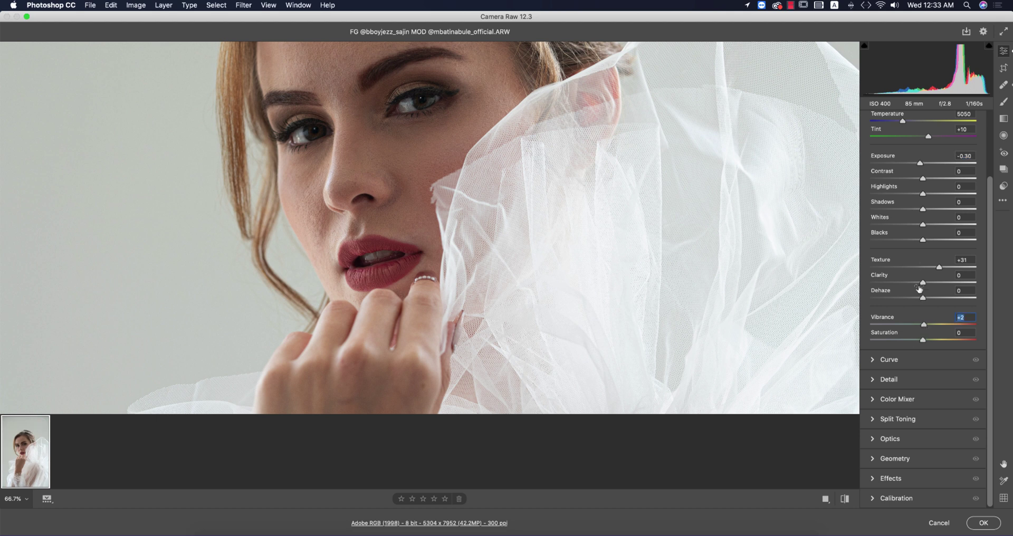
left_click(931, 268)
mouse_move(373, 136)
left_mouse_down()
mouse_move(380, 264)
mouse_move(389, 147)
left_mouse_up()
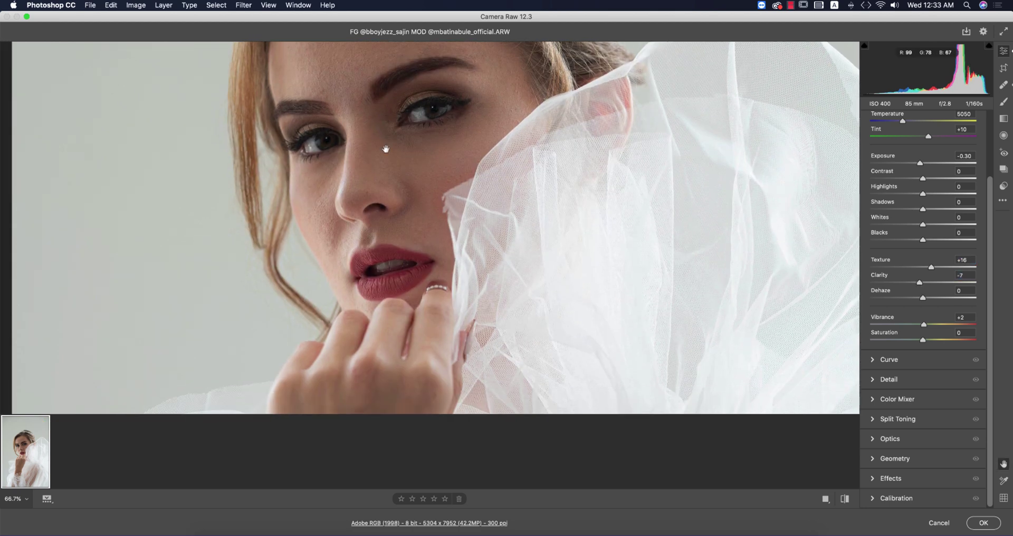
left_click_drag(394, 253, 394, 219)
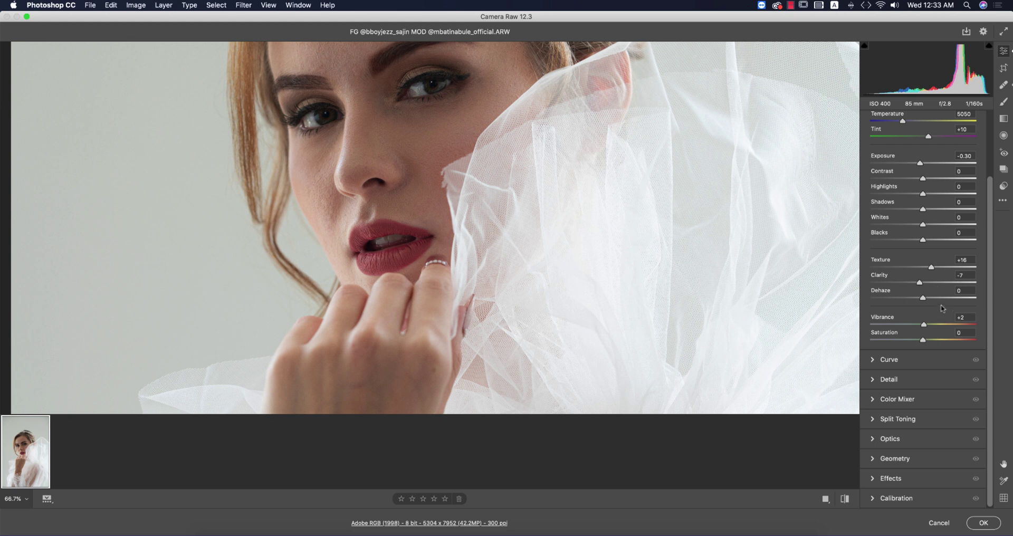
Collapse the Basic adjustments, open the Color Mixer's HSL settings and try out the luminance of Reds
scroll(947, 309, "up", 3)
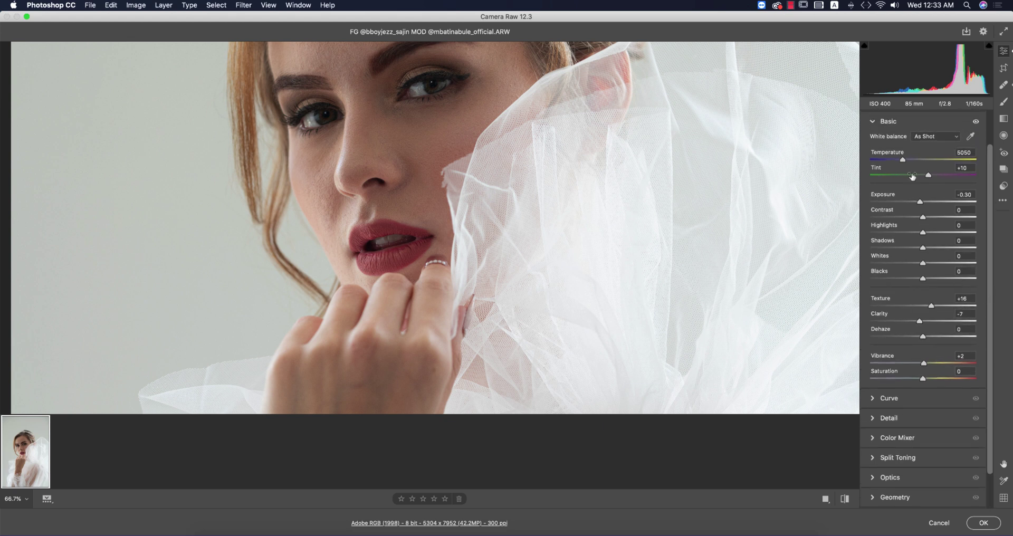
left_click(873, 122)
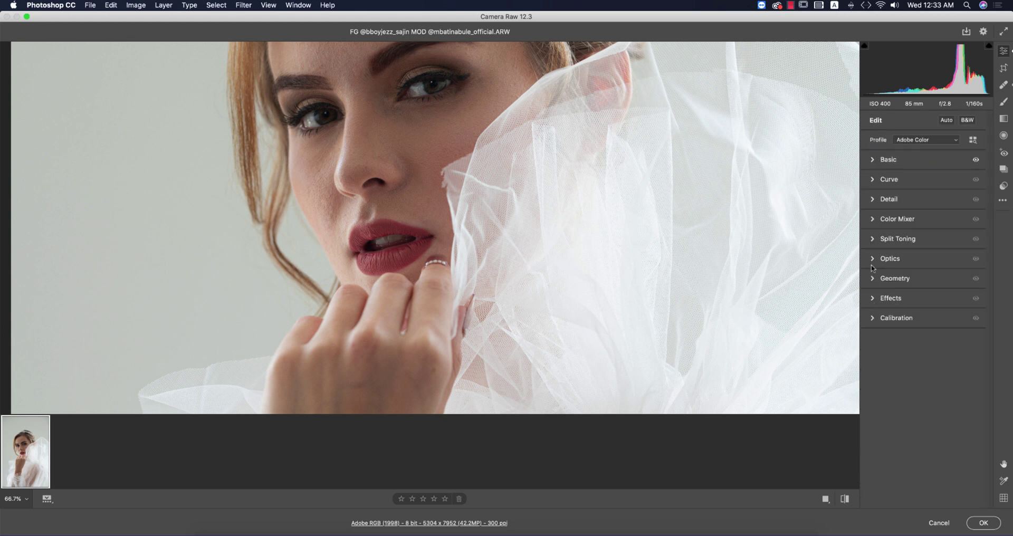
left_click(873, 221)
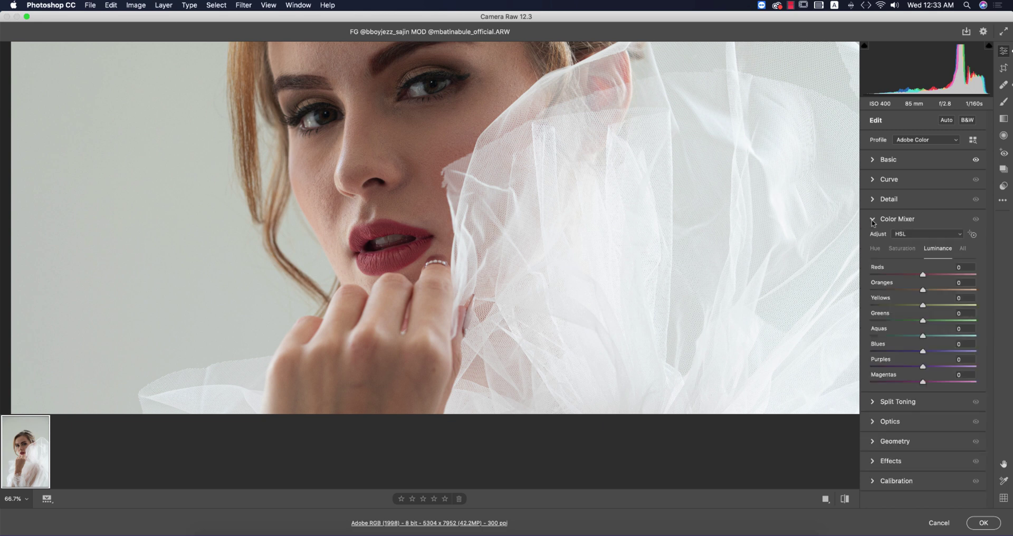
mouse_move(925, 276)
left_mouse_down()
mouse_move(934, 278)
mouse_move(924, 273)
left_mouse_up()
left_click(903, 249)
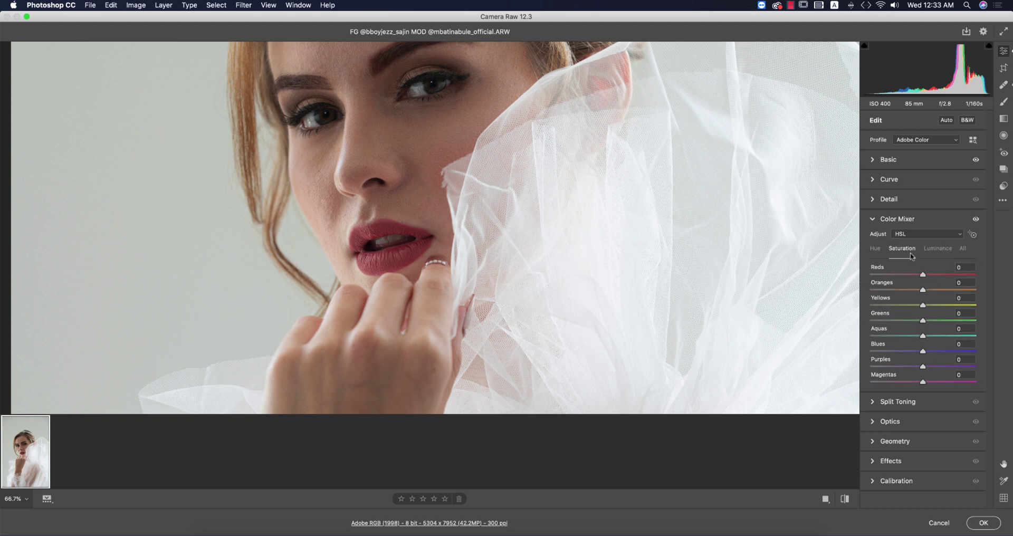
Try shifting the hue of Reds and set the saturation of Reds to +4 in the Color Mixer
left_click(875, 249)
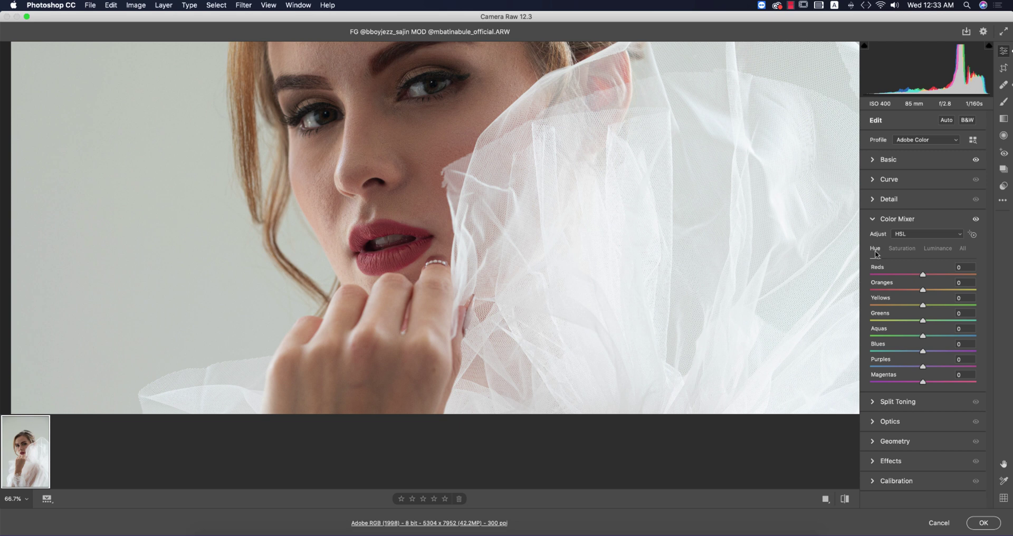
scroll(551, 208, "up", 4)
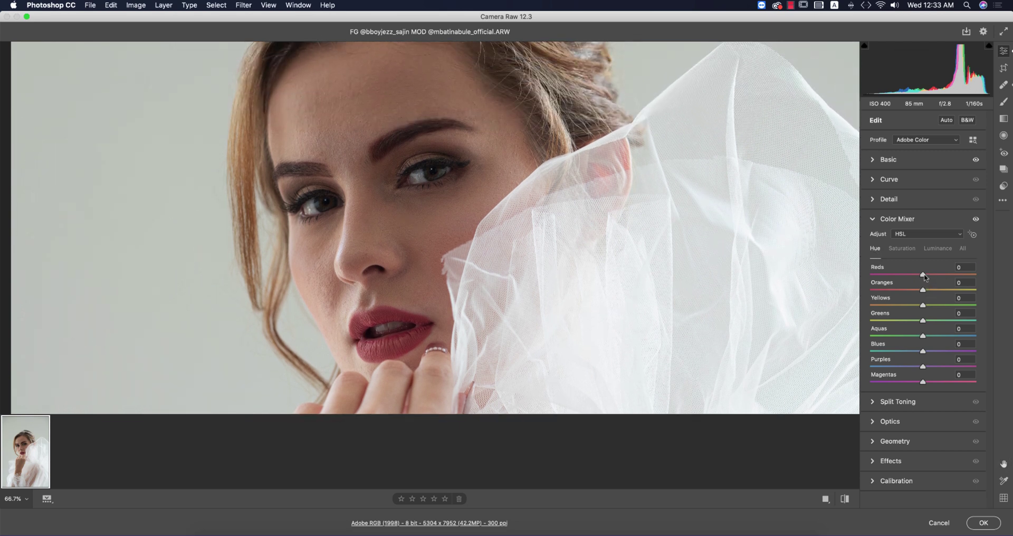
mouse_move(922, 275)
left_mouse_down()
mouse_move(908, 276)
mouse_move(973, 276)
mouse_move(920, 279)
left_mouse_up()
left_click(912, 251)
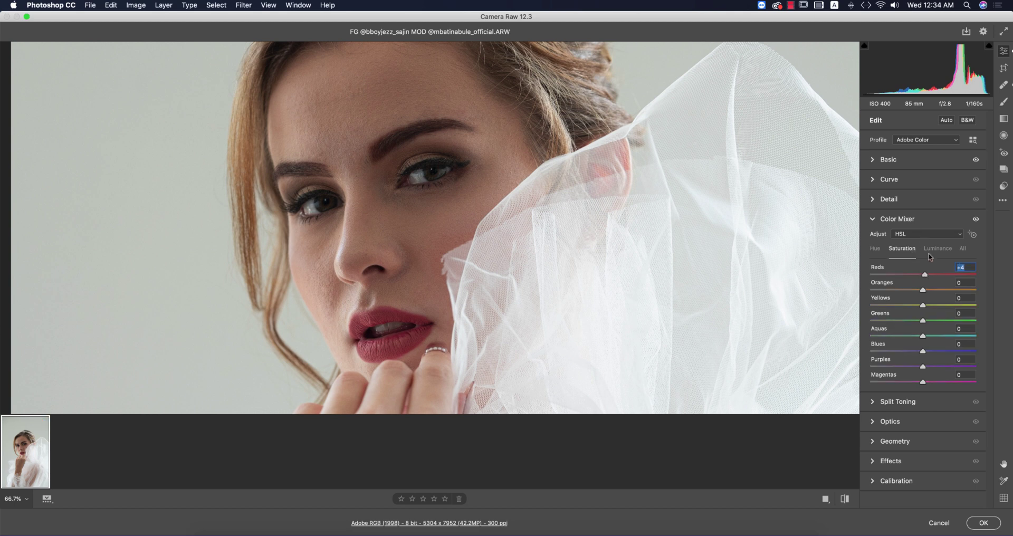
Set the Color Mixer luminance to +19 for Reds, +9 for Oranges and +19 for Yellows
left_click(933, 251)
left_click_drag(932, 277, 933, 306)
left_click(928, 291)
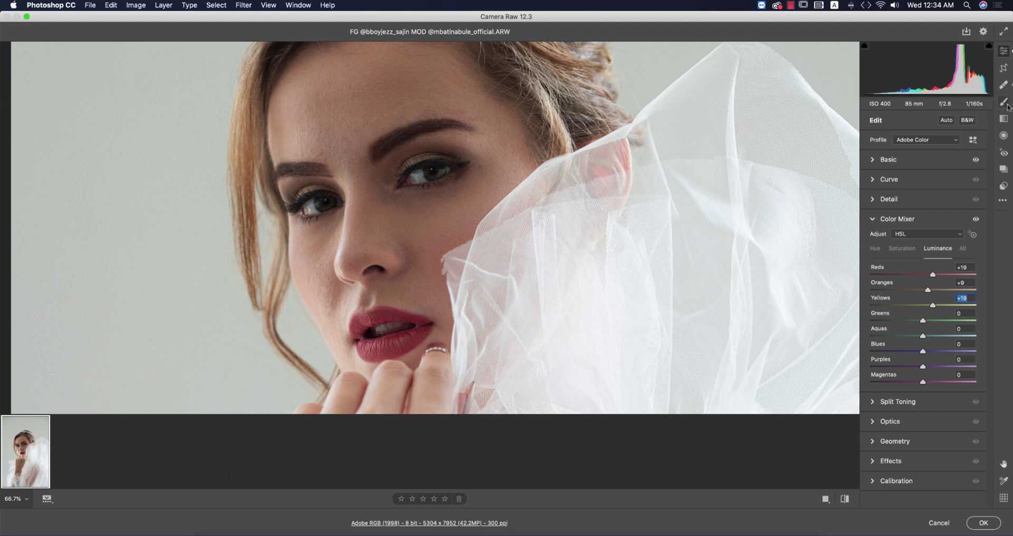
Brush a size 10 selective edit over the cheek below the eye with Exposure +0.30, Texture +10 and Clarity -10
left_click(1003, 101)
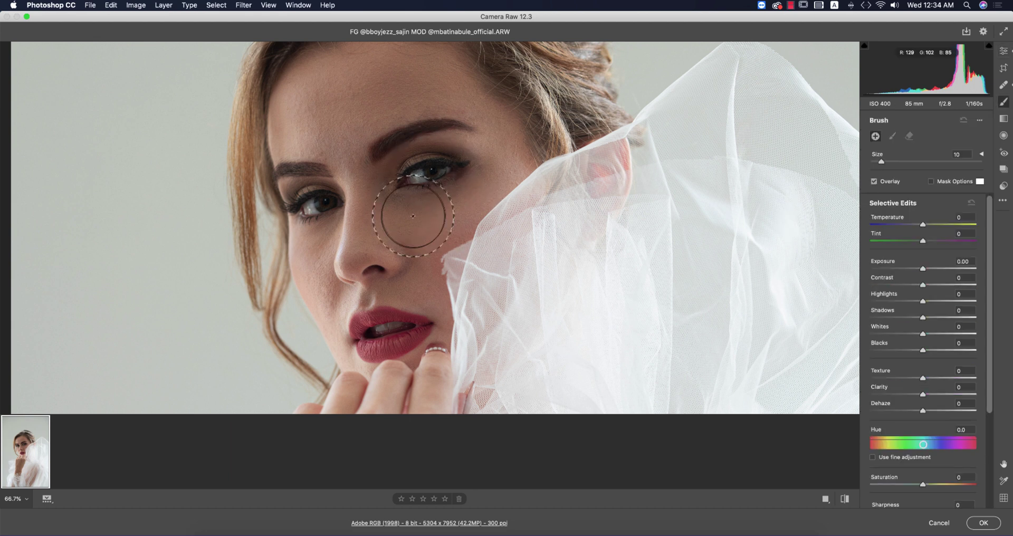
left_click_drag(412, 217, 442, 248)
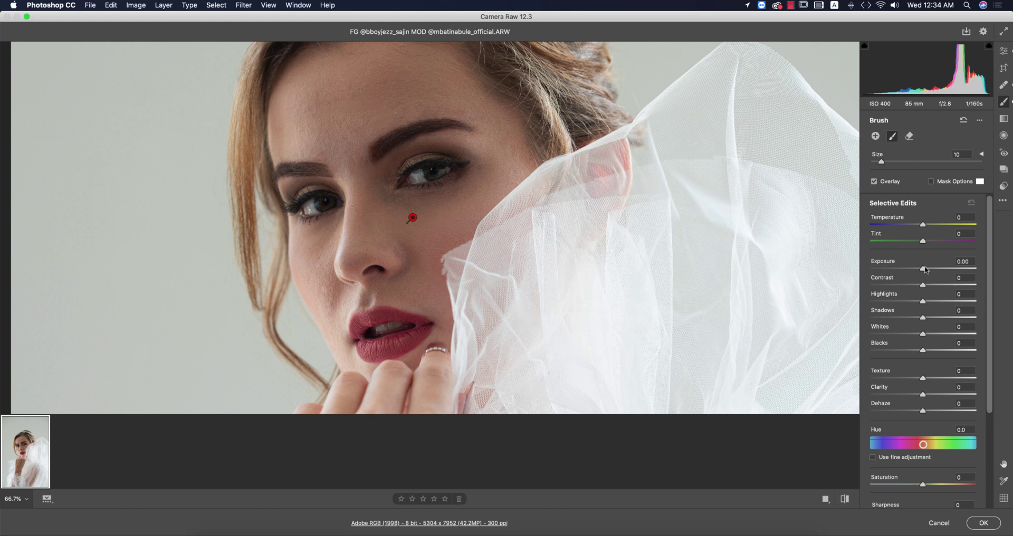
left_click_drag(923, 269, 927, 269)
left_click_drag(922, 378, 917, 394)
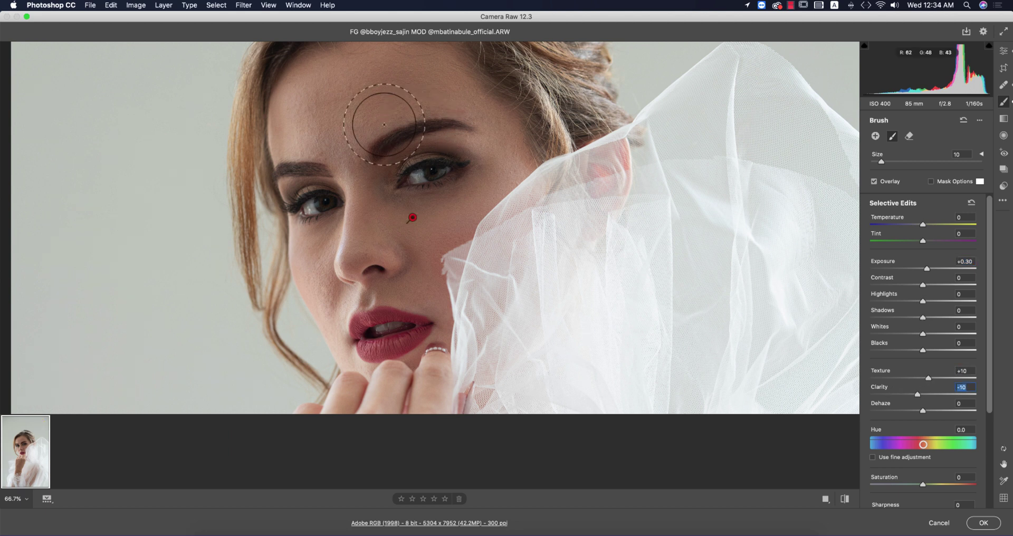
Brush the same selective edit over the face, the back of the raised hand and the forearm down to the sleeve
mouse_move(384, 124)
left_mouse_down()
mouse_move(382, 102)
mouse_move(357, 129)
mouse_move(303, 118)
mouse_move(337, 175)
mouse_move(480, 169)
mouse_move(488, 149)
mouse_move(432, 229)
mouse_move(427, 267)
mouse_move(448, 266)
left_mouse_up()
mouse_move(409, 292)
left_mouse_down()
mouse_move(365, 292)
mouse_move(321, 228)
mouse_move(317, 269)
mouse_move(342, 325)
mouse_move(422, 285)
left_mouse_up()
left_click_drag(420, 249, 431, 21)
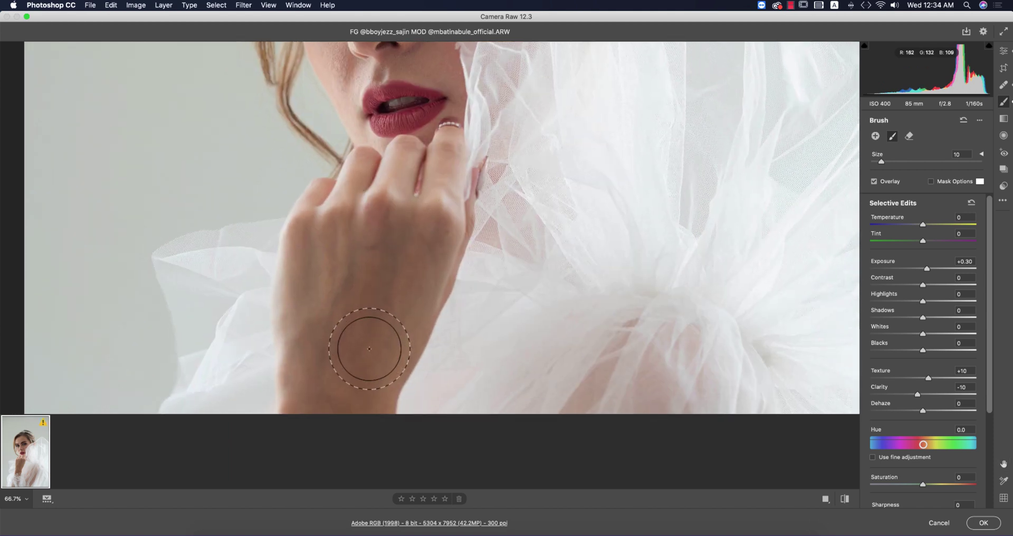
left_click_drag(362, 332, 358, 153)
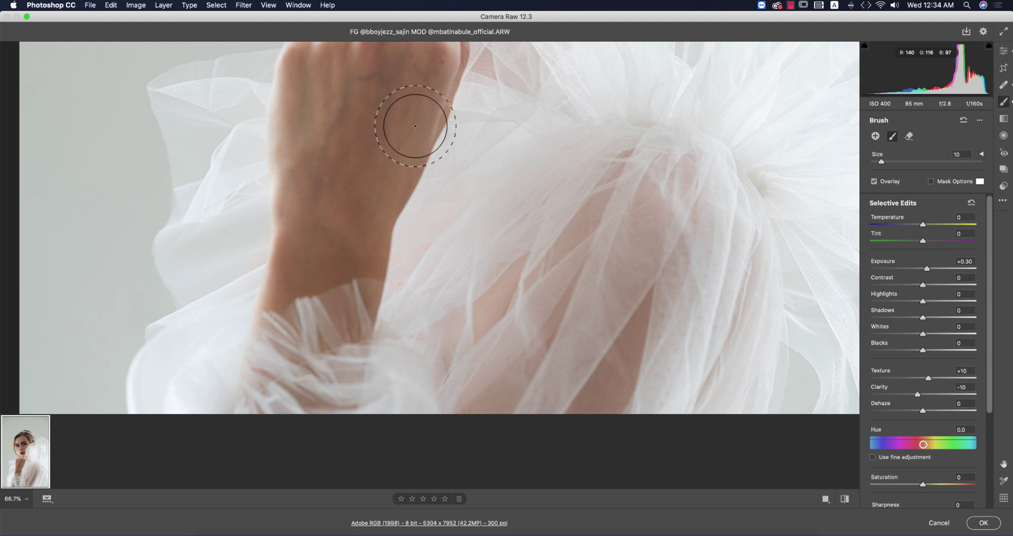
left_click_drag(422, 192, 332, 321)
mouse_move(369, 90)
left_mouse_down()
mouse_move(389, 269)
mouse_move(439, 362)
left_mouse_up()
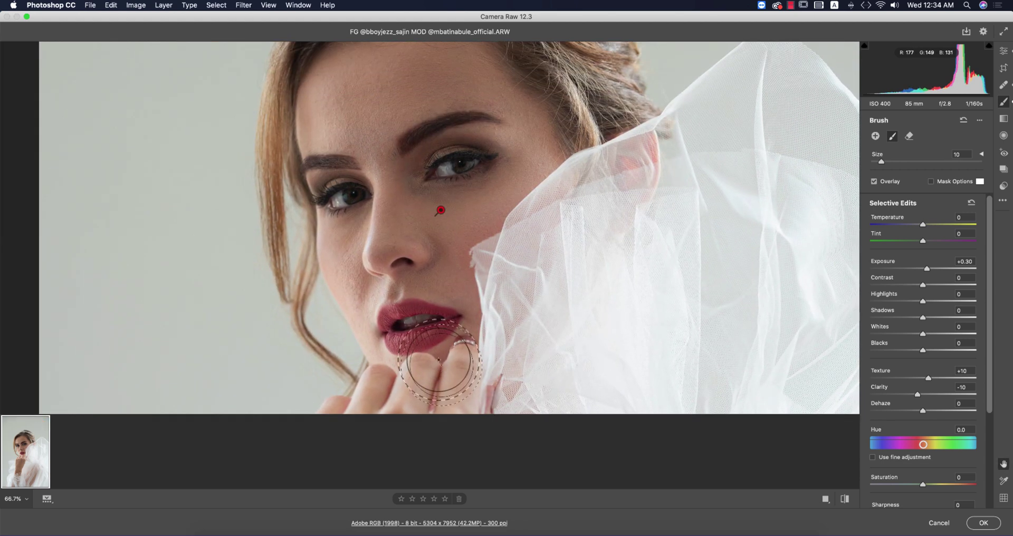
Inspect the brushed skin around the eyes, nose, lips and fingers at 200%, then check the whole portrait
key("super+equal")
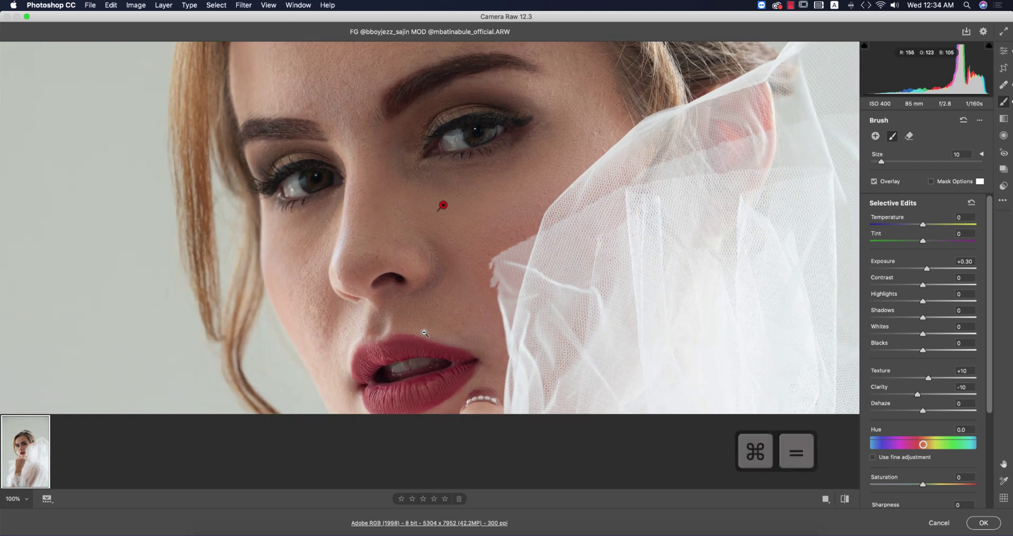
key("super+equal")
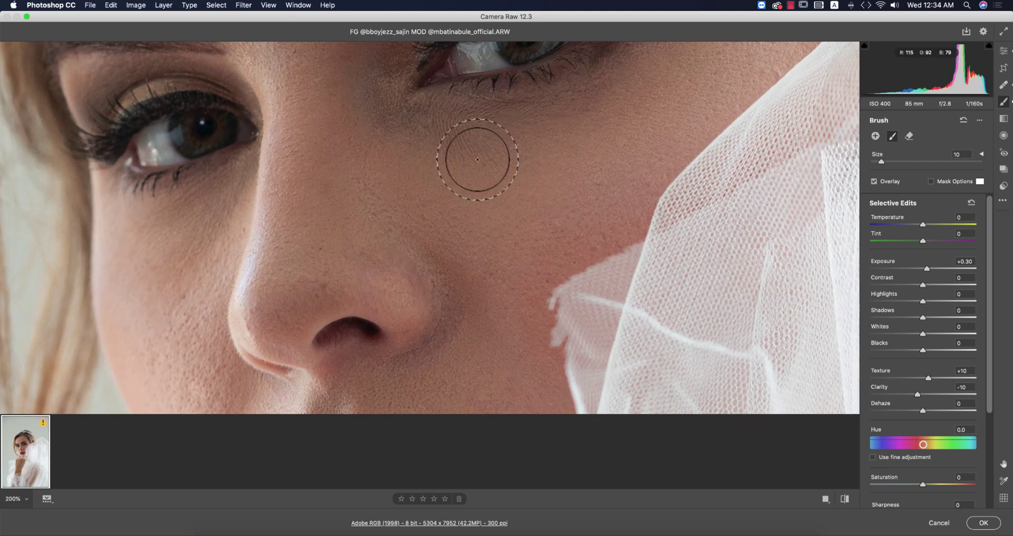
left_click_drag(478, 159, 538, 303)
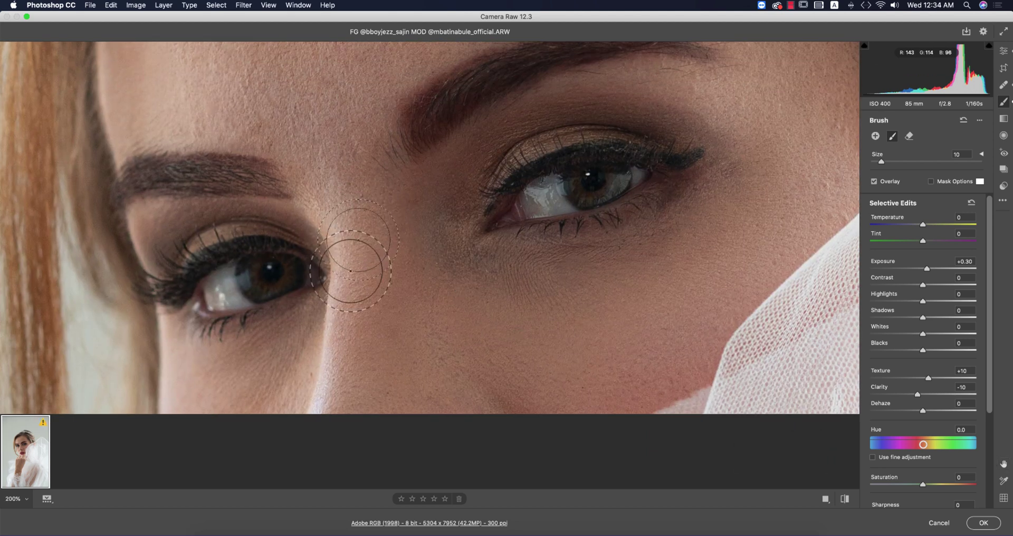
left_click_drag(339, 379, 370, 150)
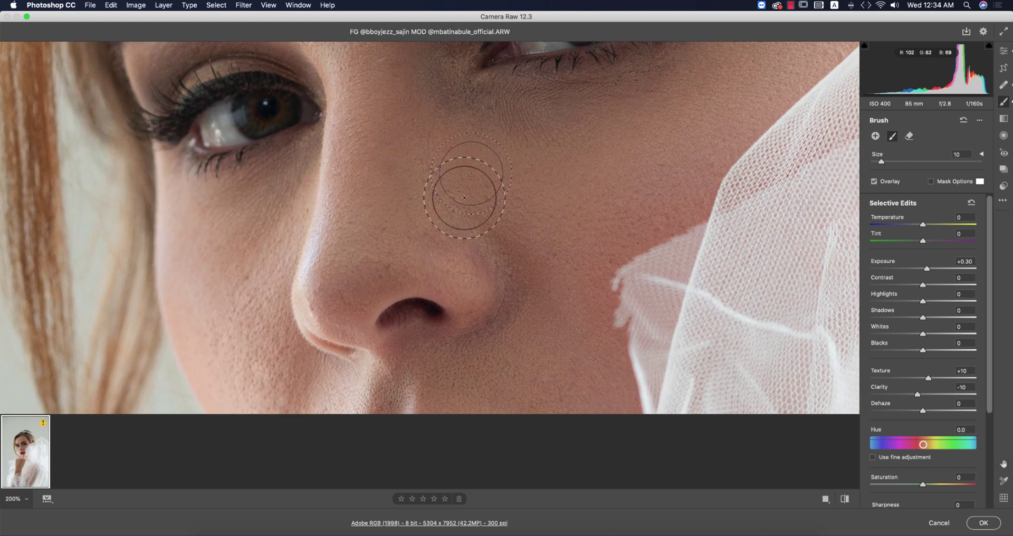
left_click_drag(402, 271, 413, 66)
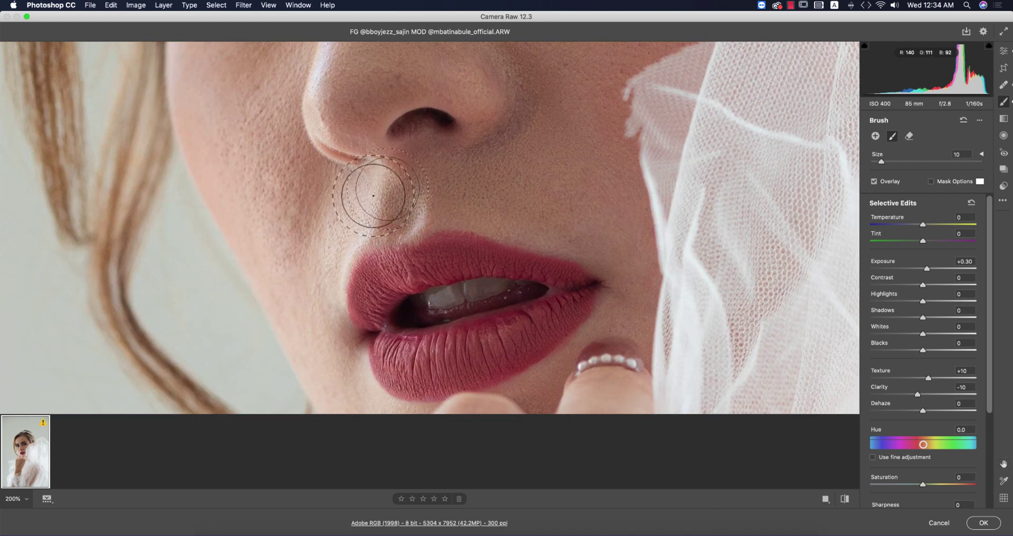
left_click_drag(576, 289, 546, 170)
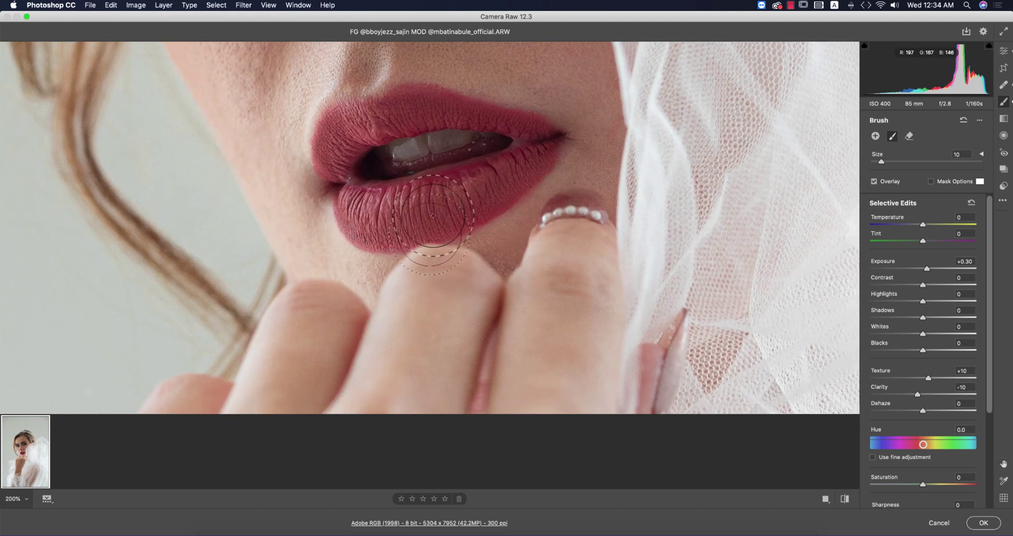
key("super+minus")
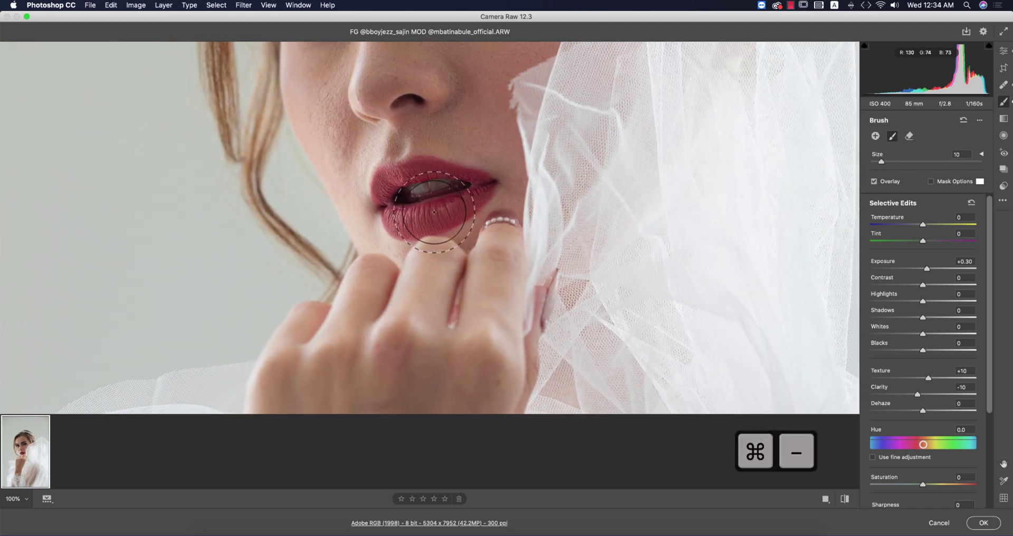
key("super+0")
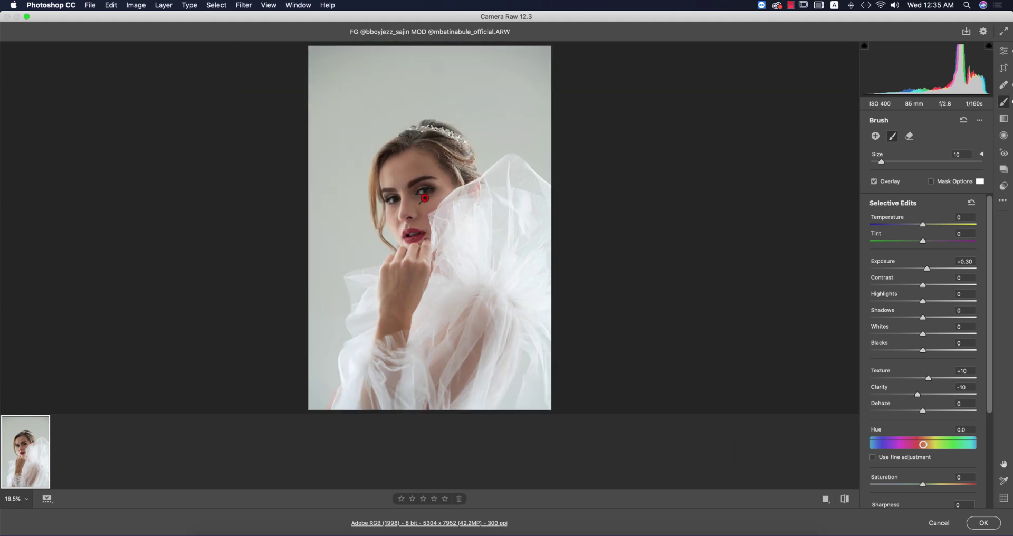
Accept the Camera Raw adjustments and duplicate the portrait's smart object layer
left_click(984, 523)
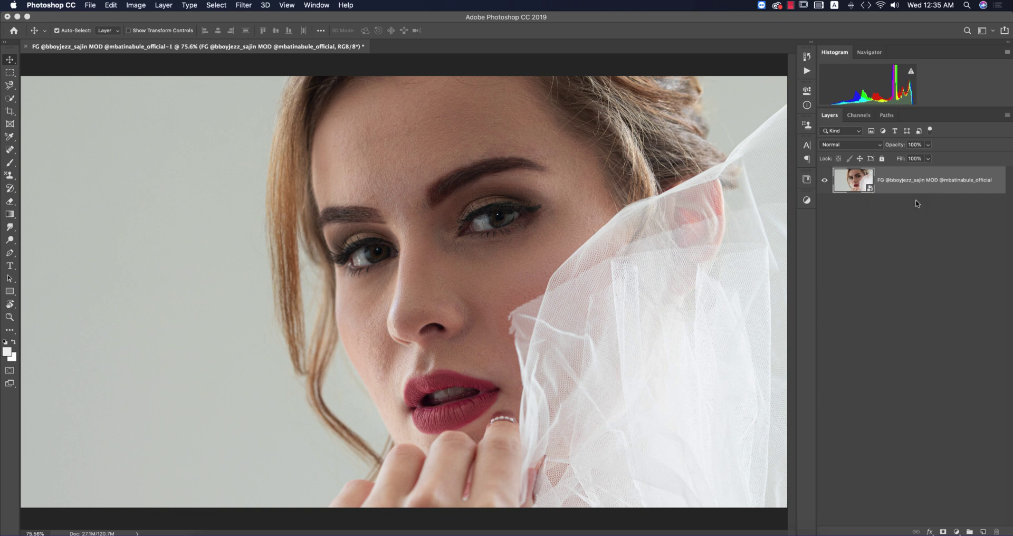
key("super+j")
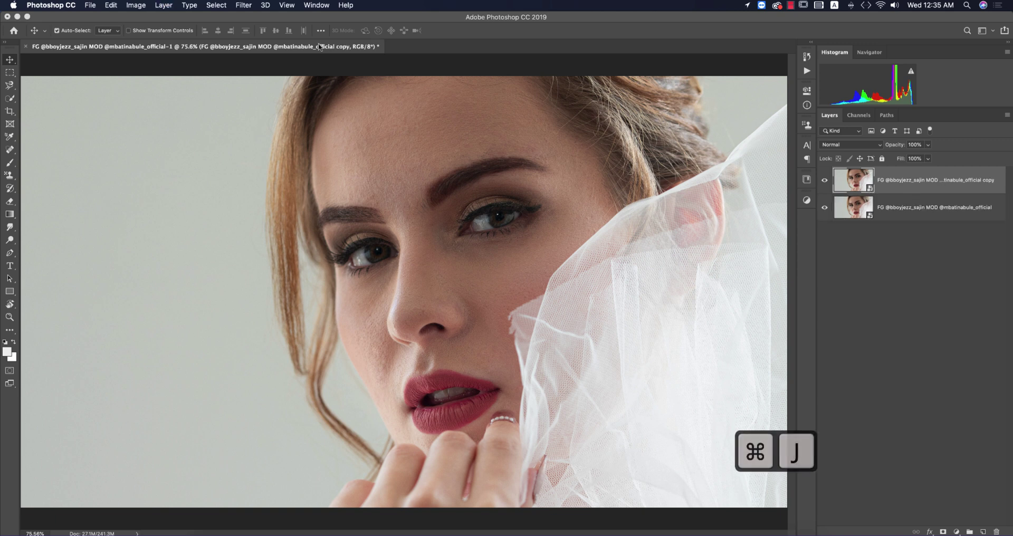
Open the Portraiture 3 filter on the duplicate layer, compare the smoothing up close and keep the Smoothing: Normal preset
left_click(245, 6)
mouse_move(335, 268)
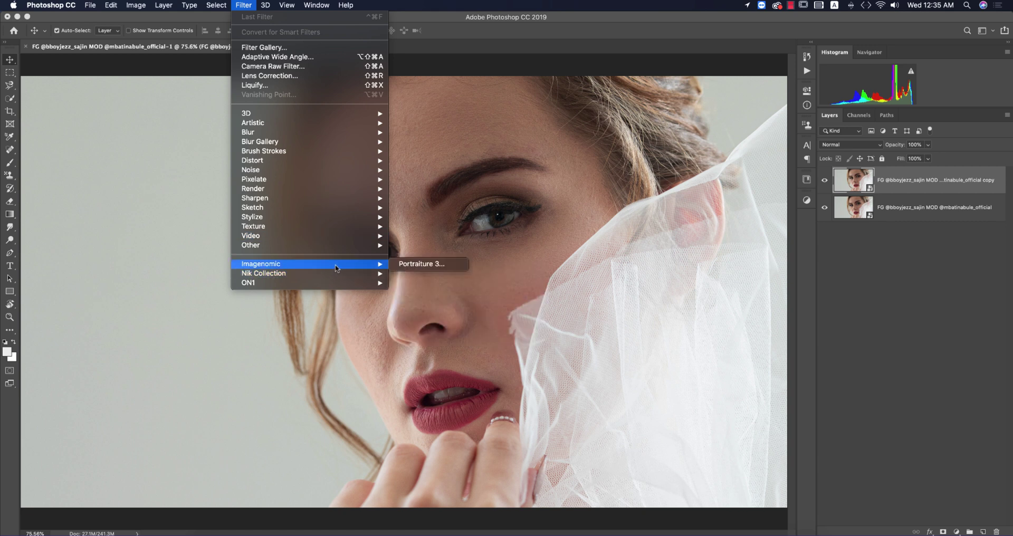
left_click(422, 264)
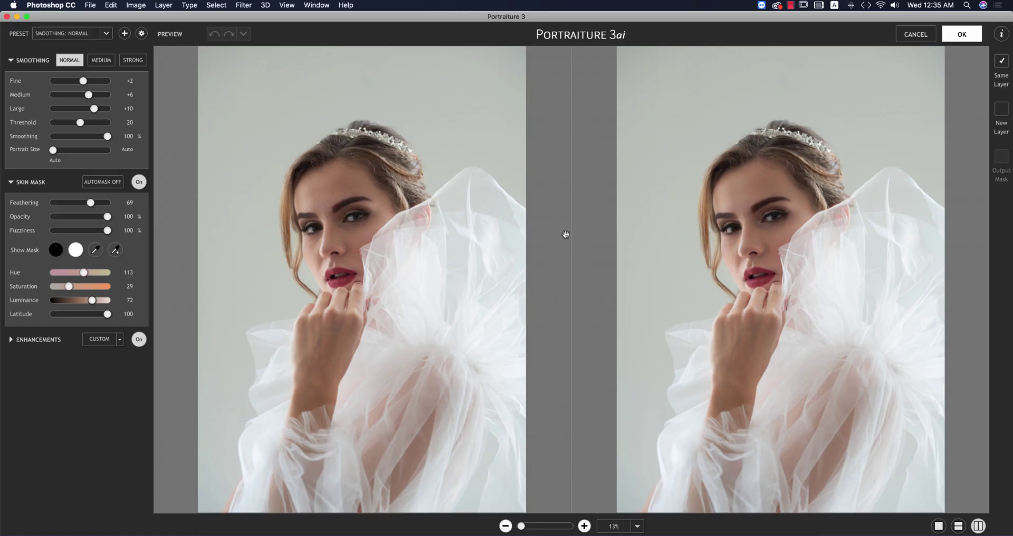
left_click(584, 526)
left_click(583, 525)
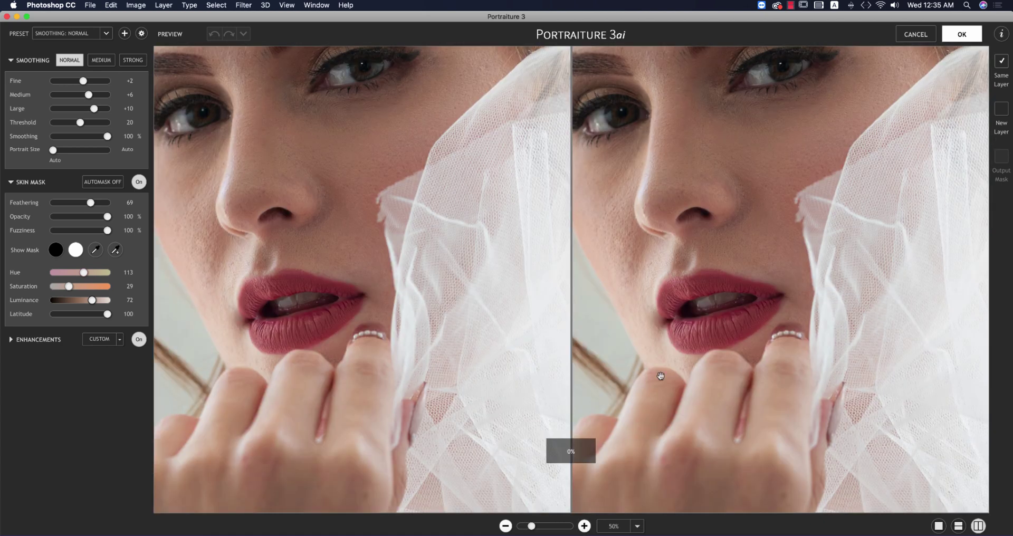
left_click(505, 526)
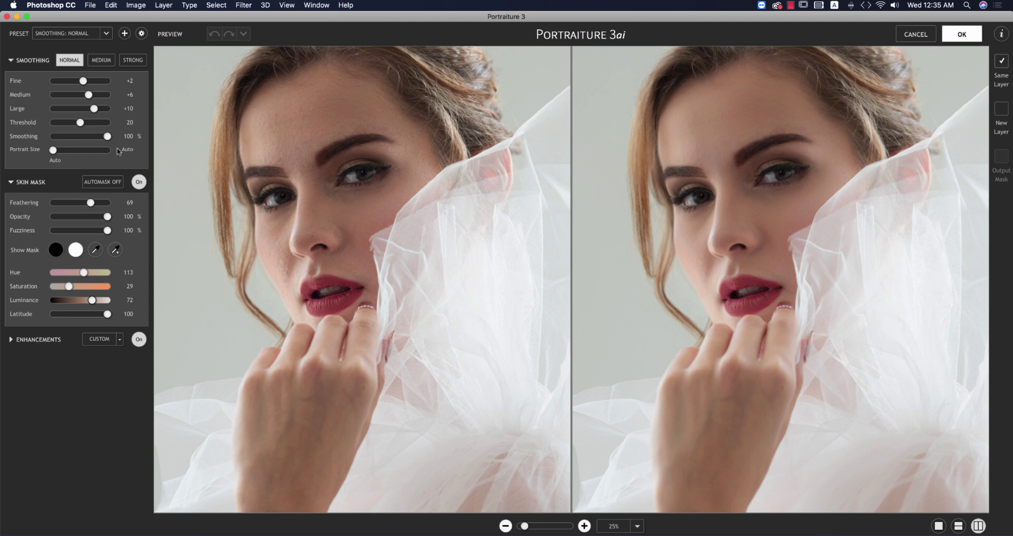
left_click(106, 33)
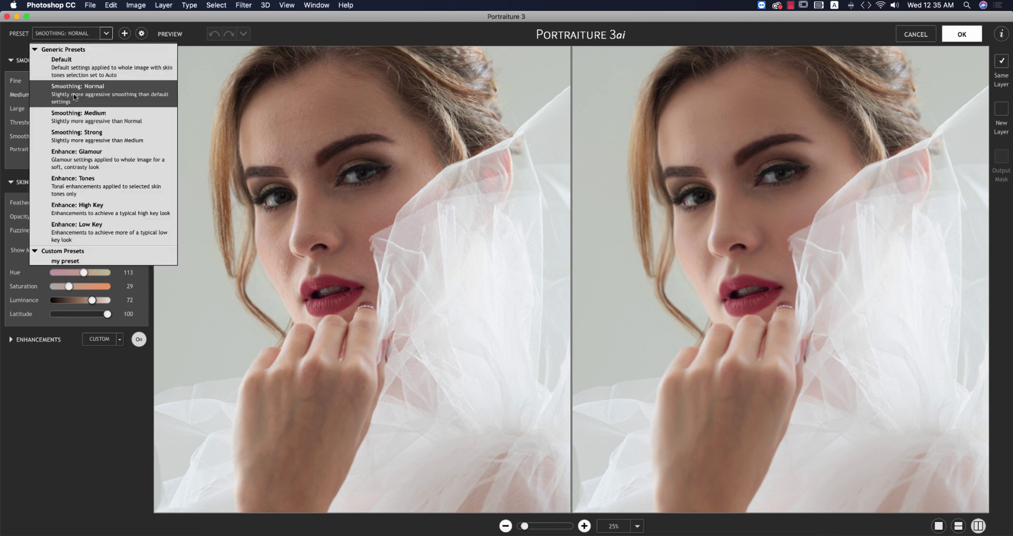
left_click(731, 187)
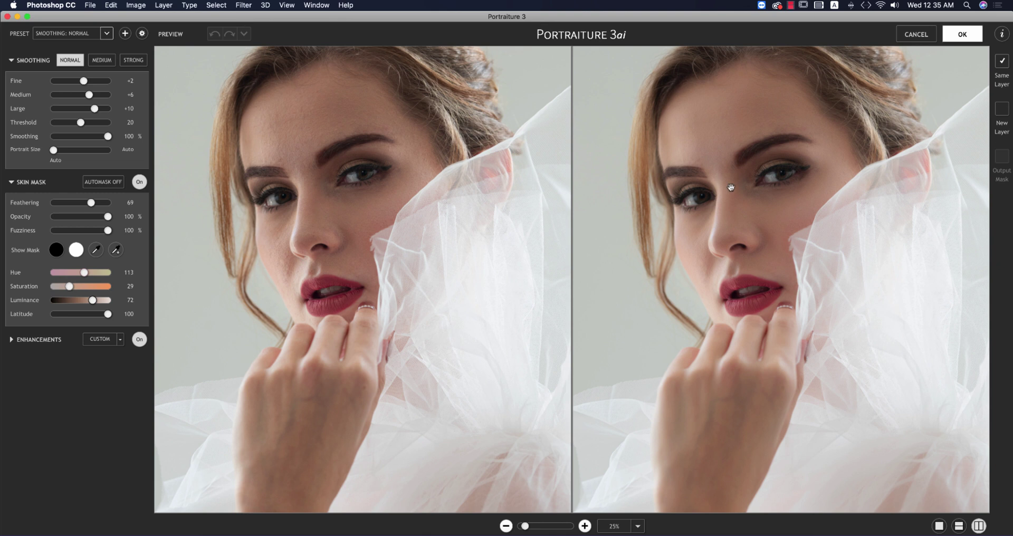
Build the Portraiture skin mask by sampling the upper lip, the cheek and the skin beside the eye's inner corner
left_click(584, 526)
left_click_drag(759, 217, 841, 287)
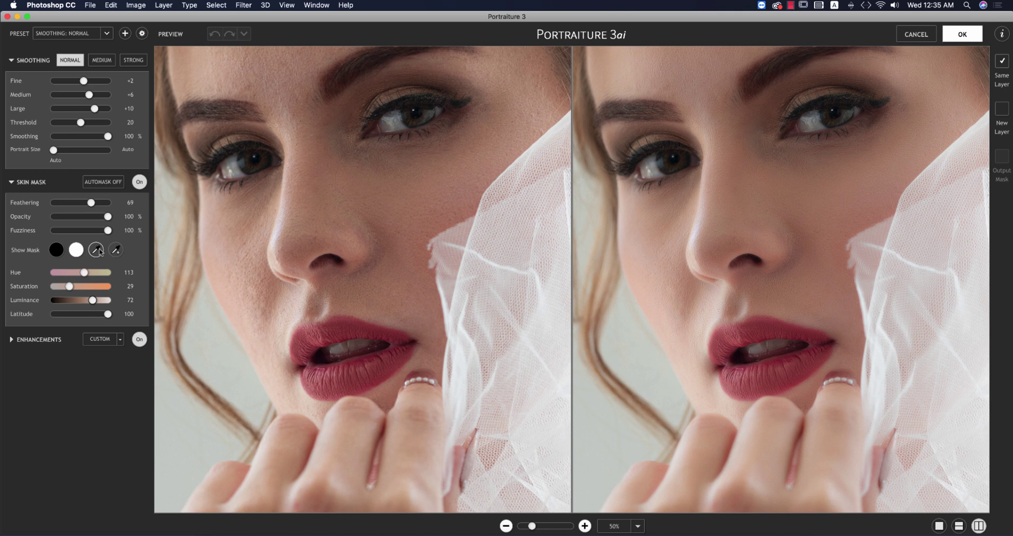
left_click(96, 252)
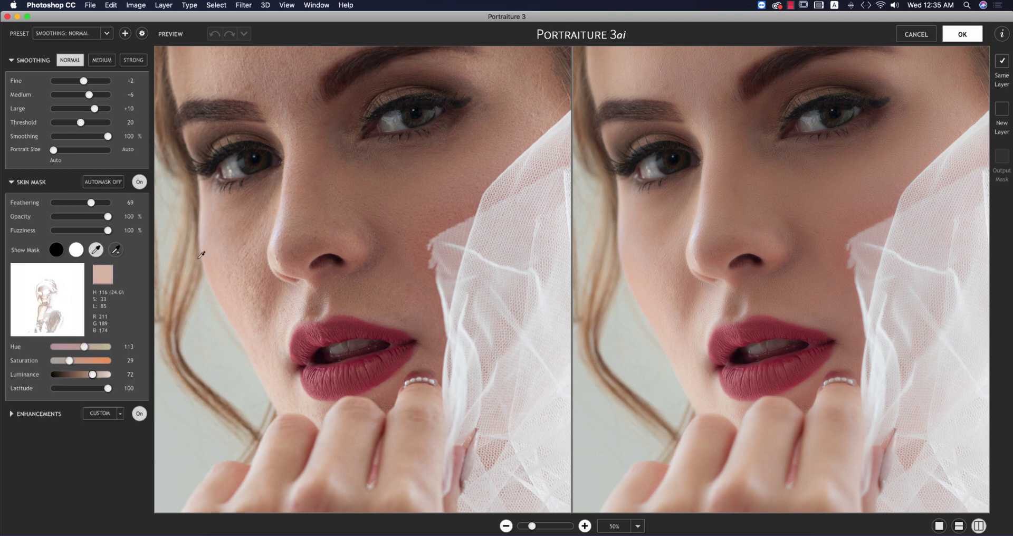
left_click(763, 330)
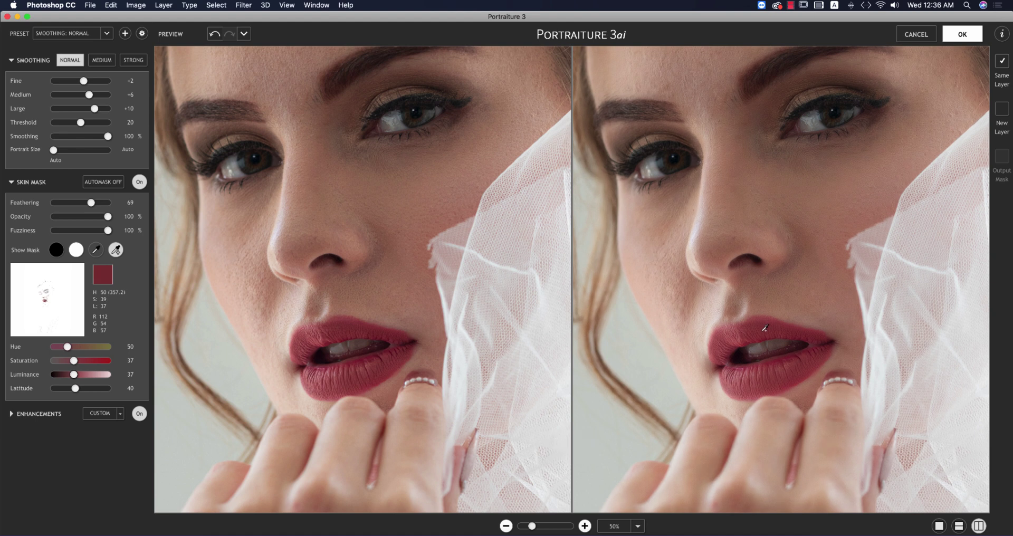
left_click(835, 201)
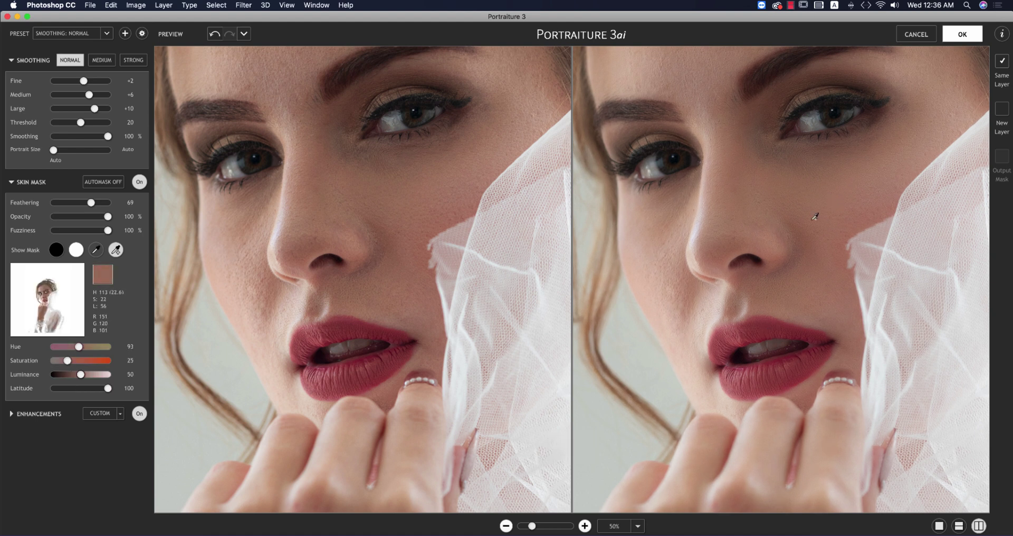
left_click_drag(823, 205, 748, 316)
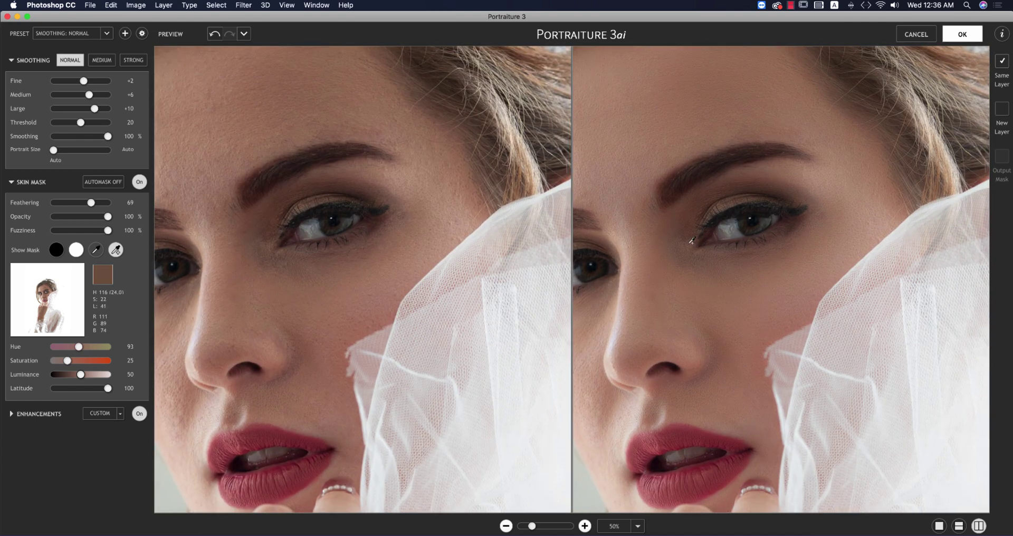
left_click(679, 243)
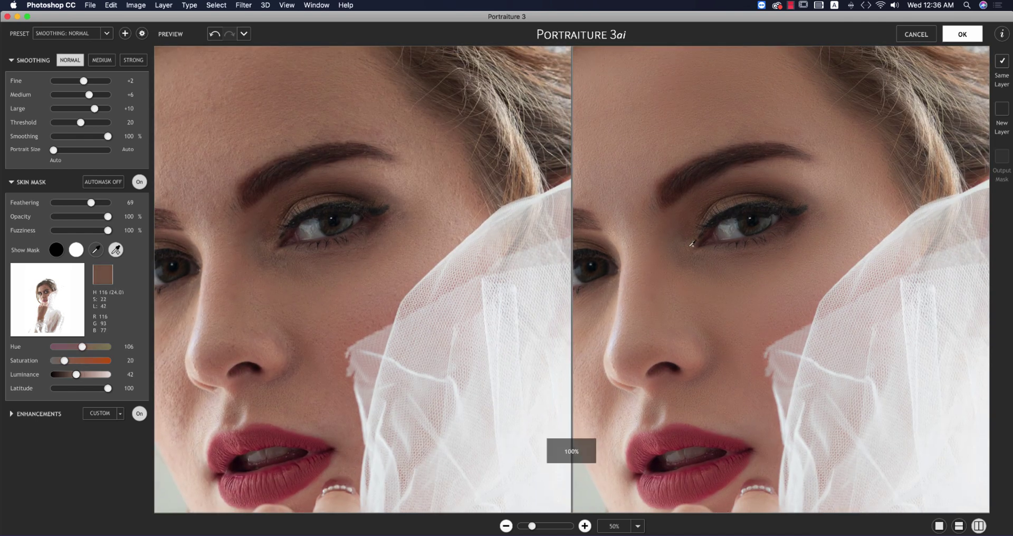
Check the smoothed face, apply the Portraiture filter and reopen the portrait's raw adjustments in Camera Raw
left_click_drag(744, 330, 828, 229)
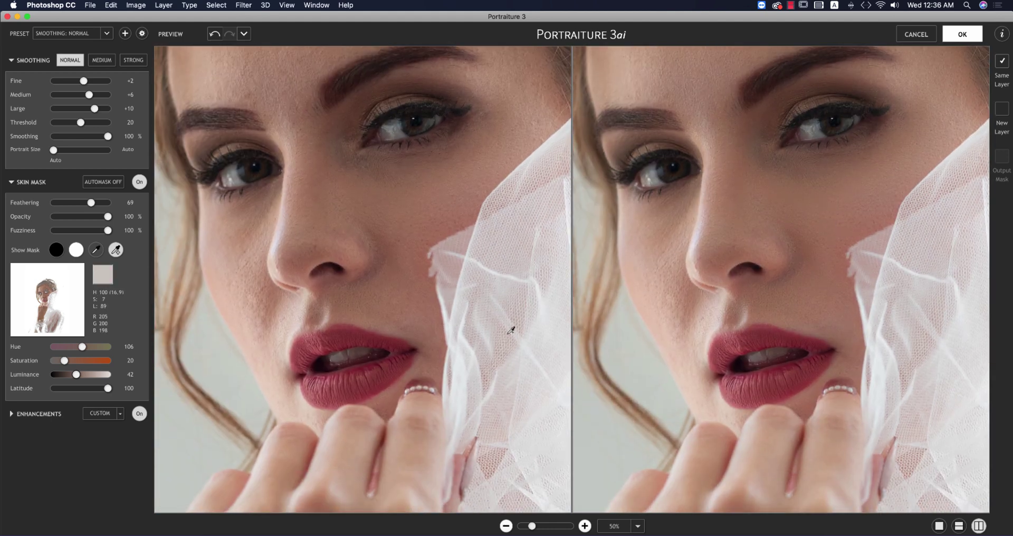
key("super+minus")
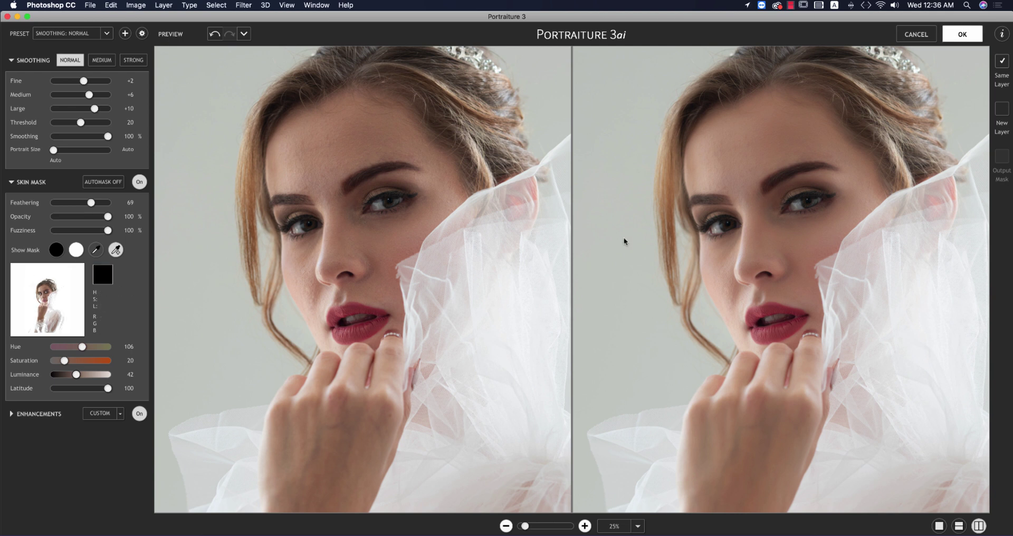
key("Return")
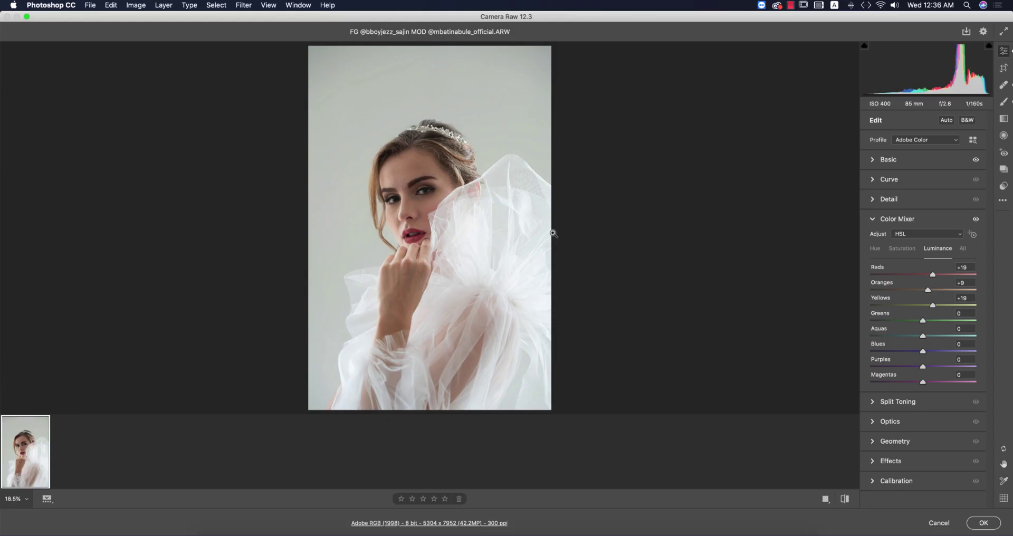
Collapse the Color Mixer and set the Split Toning highlights to hue 226 and saturation 15
left_click(398, 195)
key("super+minus")
key("super+minus")
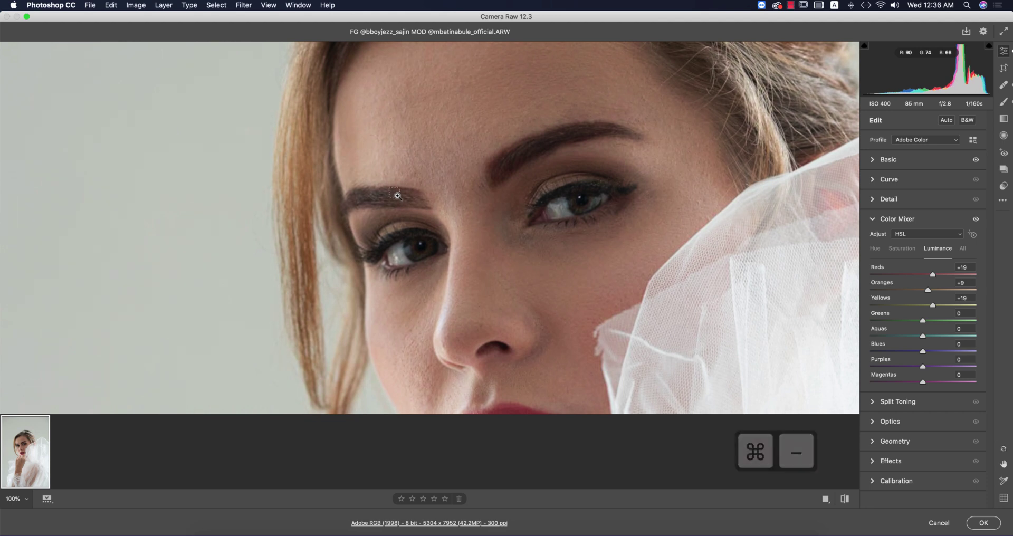
key("super+minus")
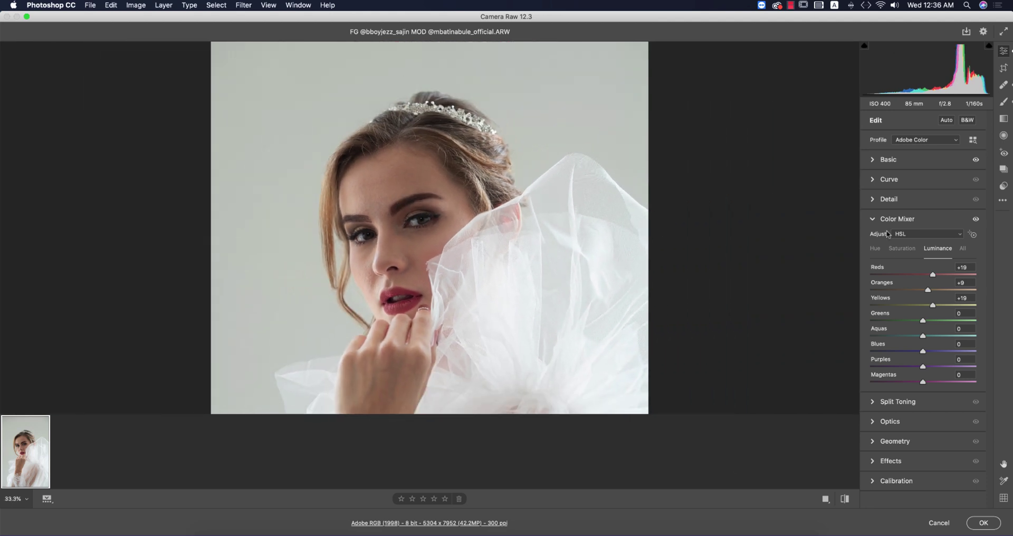
left_click(871, 221)
left_click(872, 240)
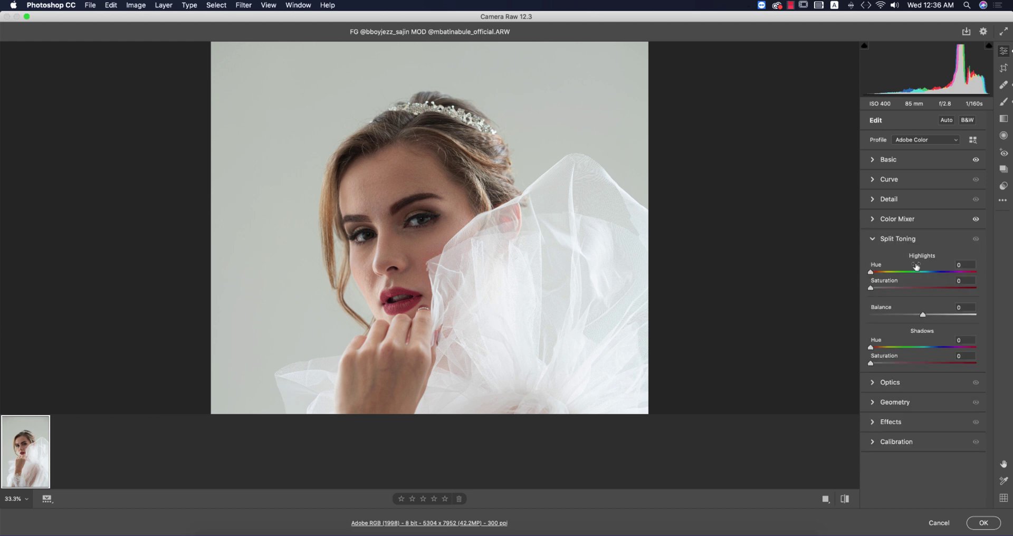
left_click(887, 288)
left_click_drag(870, 272, 937, 273)
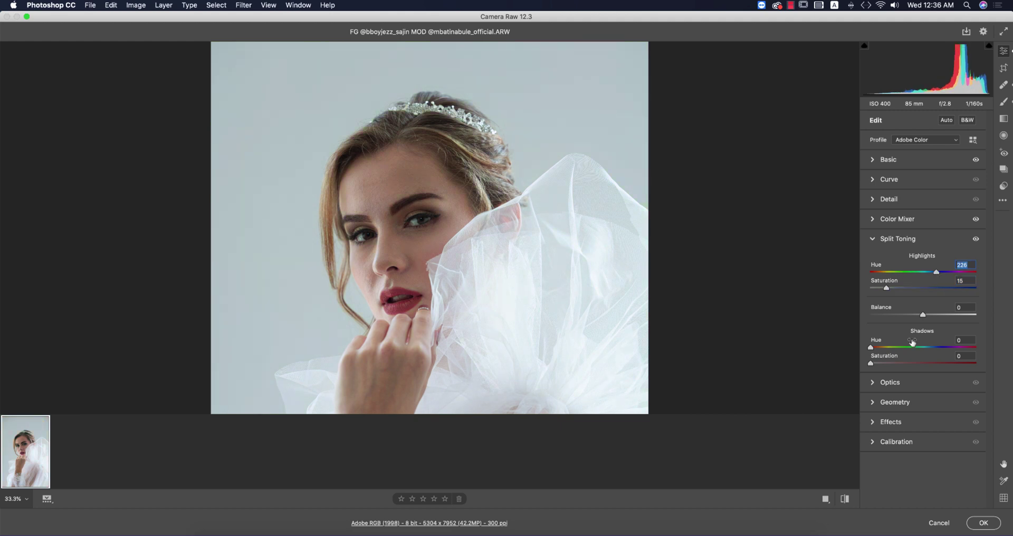
Set the Split Toning shadows to hue 56 and saturation 8
left_click(879, 364)
mouse_move(871, 347)
left_mouse_down()
mouse_move(911, 348)
mouse_move(890, 350)
left_mouse_up()
key("super+0")
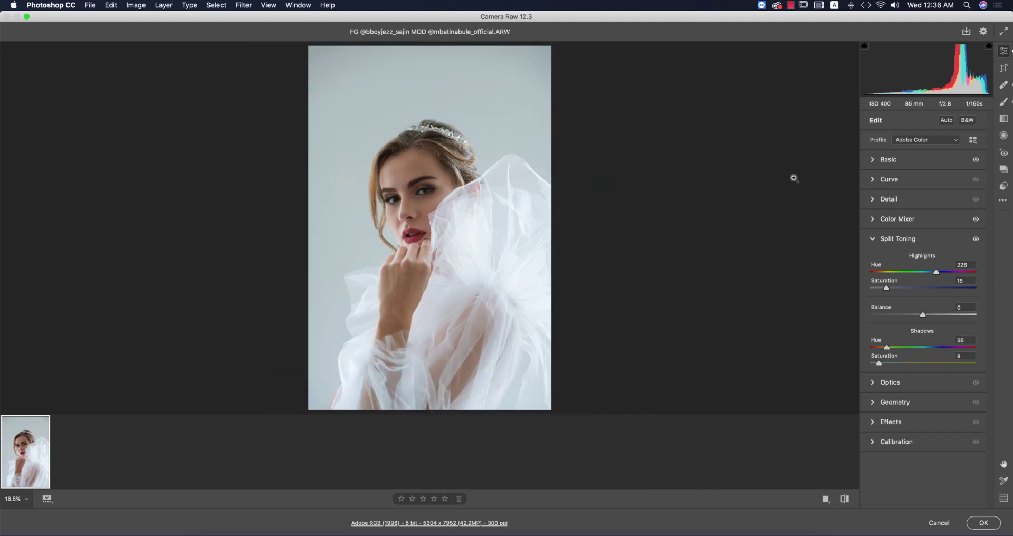
Adjust the portrait's Basic settings to Texture +20, Clarity -10 and Dehaze +3
left_click(872, 238)
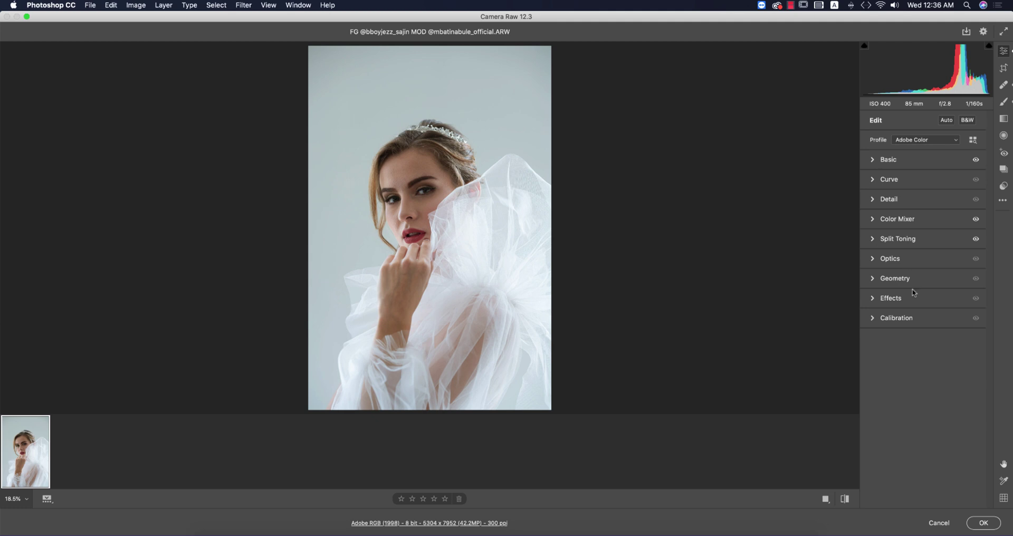
left_click(873, 160)
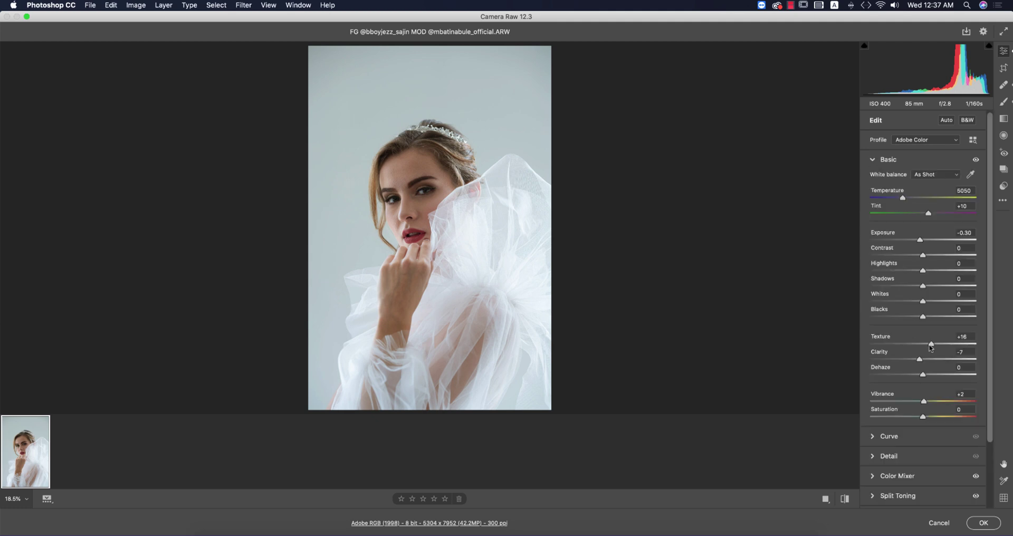
left_click(934, 346)
left_click(917, 359)
left_click_drag(923, 376, 925, 376)
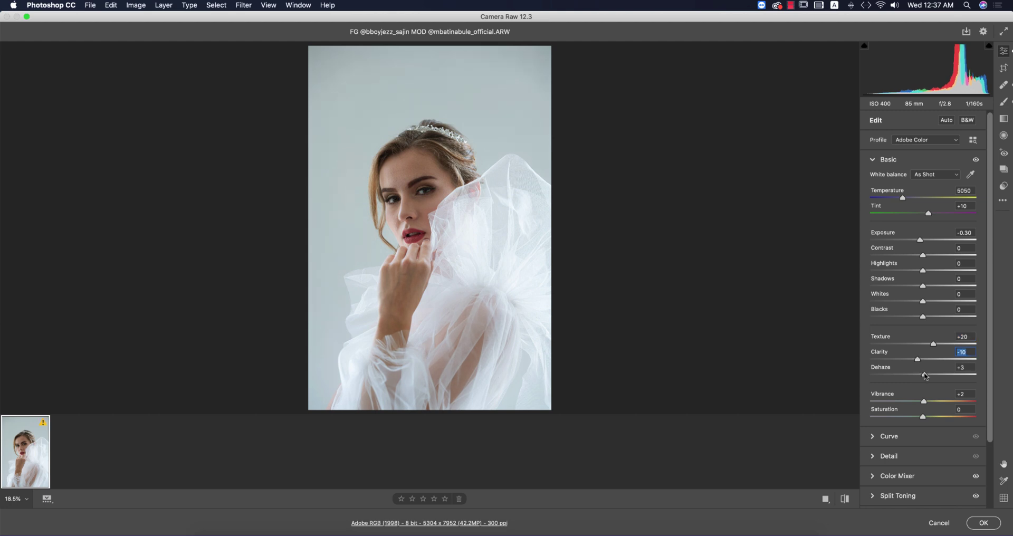
Raise Vibrance to +5 and cool the white balance temperature to 4900 in the Basic settings
left_click(925, 402)
left_click_drag(898, 199, 901, 197)
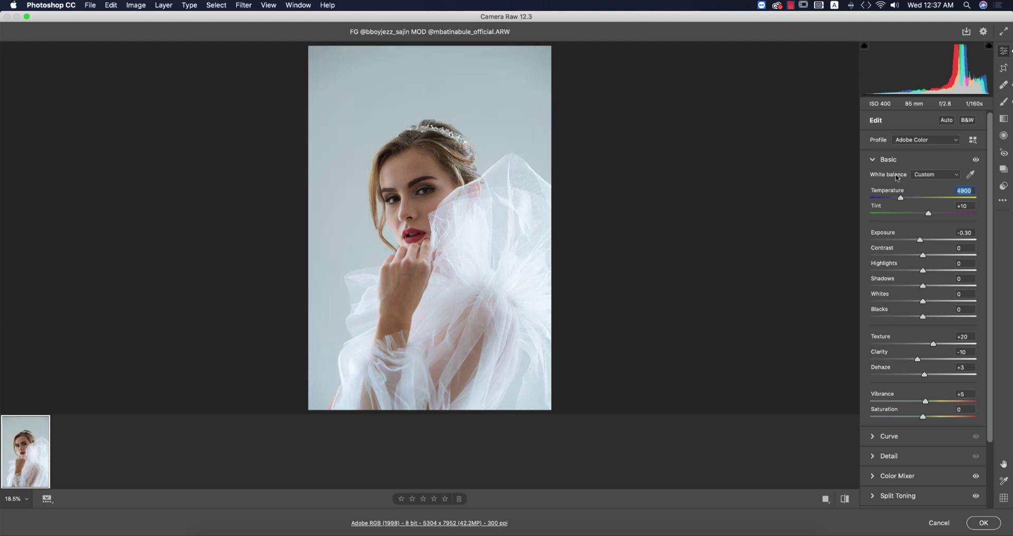
left_click(873, 160)
Choose the adjustment brush for the eyes and reduce its size to 3
left_click(400, 185)
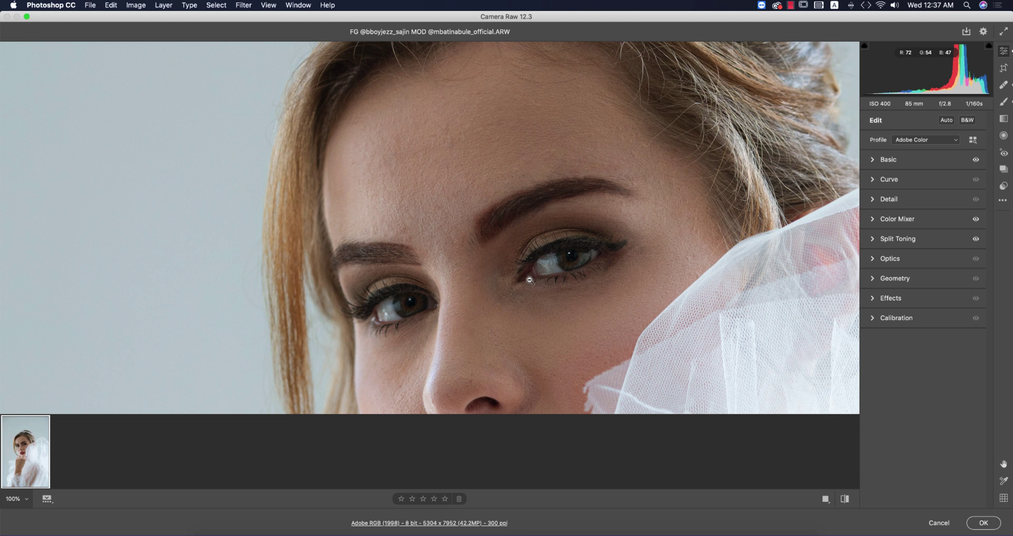
left_click_drag(615, 306, 559, 232)
left_click(1004, 101)
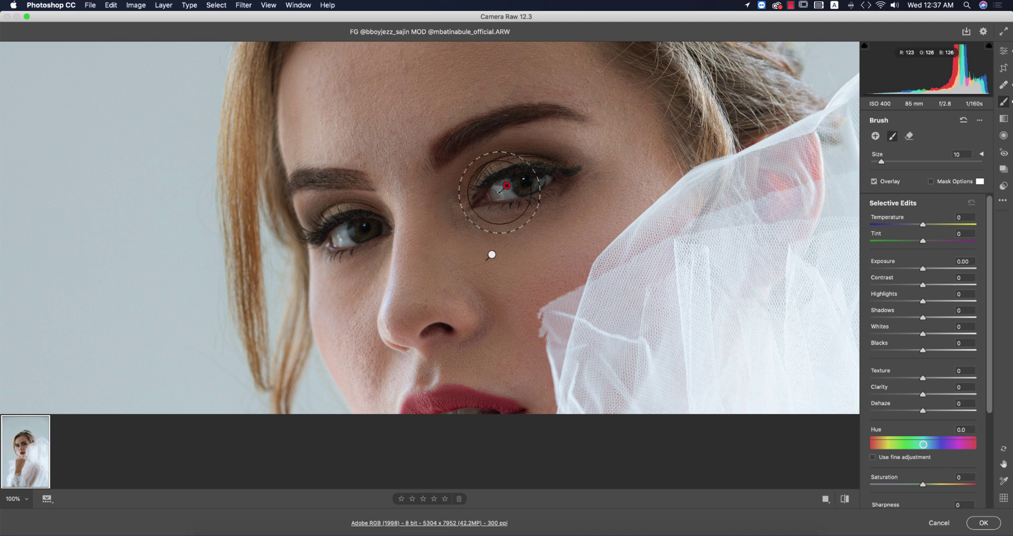
key("bracketleft")
key("bracketleft")
key("bracketleft")
key("bracketleft")
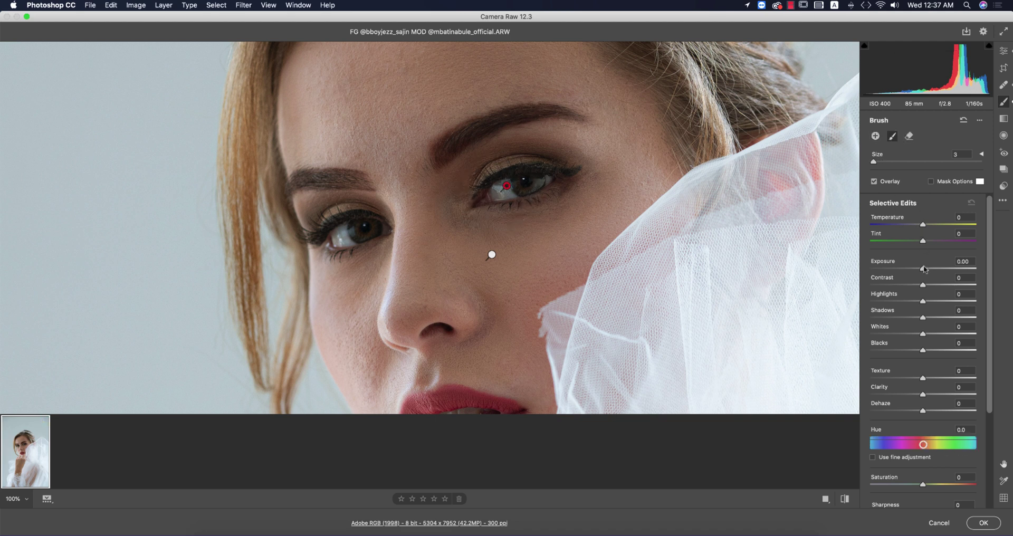
Brush a new adjustment with Exposure +0.30 and Highlights +4 over the eyes
left_click_drag(924, 270, 927, 271)
key("Tab")
key("Tab")
key("Up")
key("Up")
key("Up")
key("Up")
left_click_drag(504, 197, 512, 182)
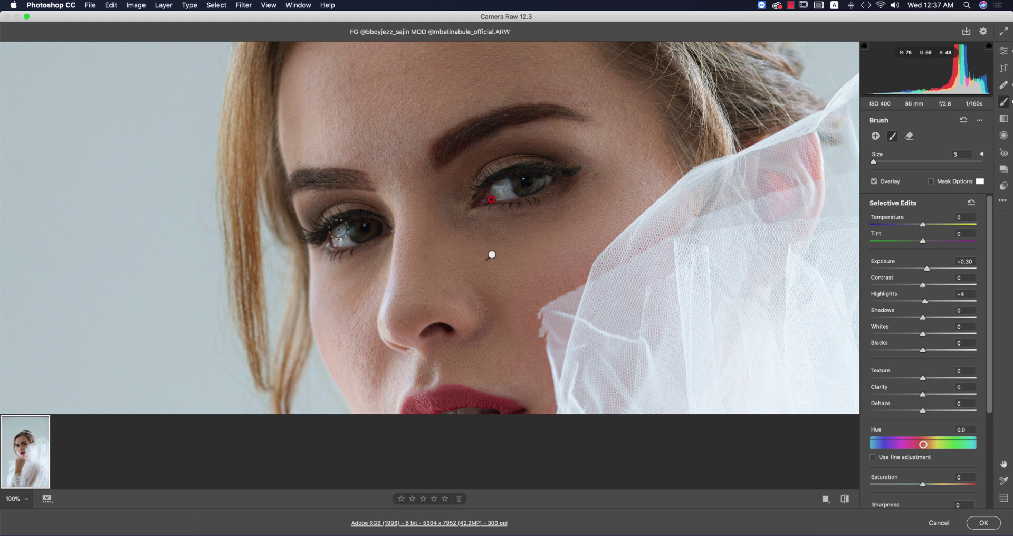
Inspect the lips and eyes and compare the edited face with its default settings
key("space")
left_click_drag(514, 269, 481, 143)
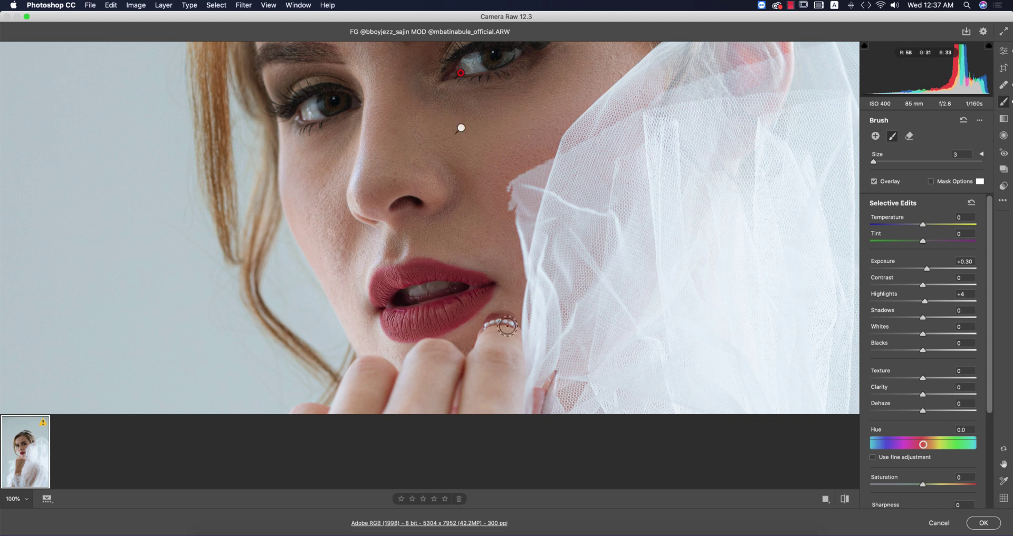
left_click(845, 499)
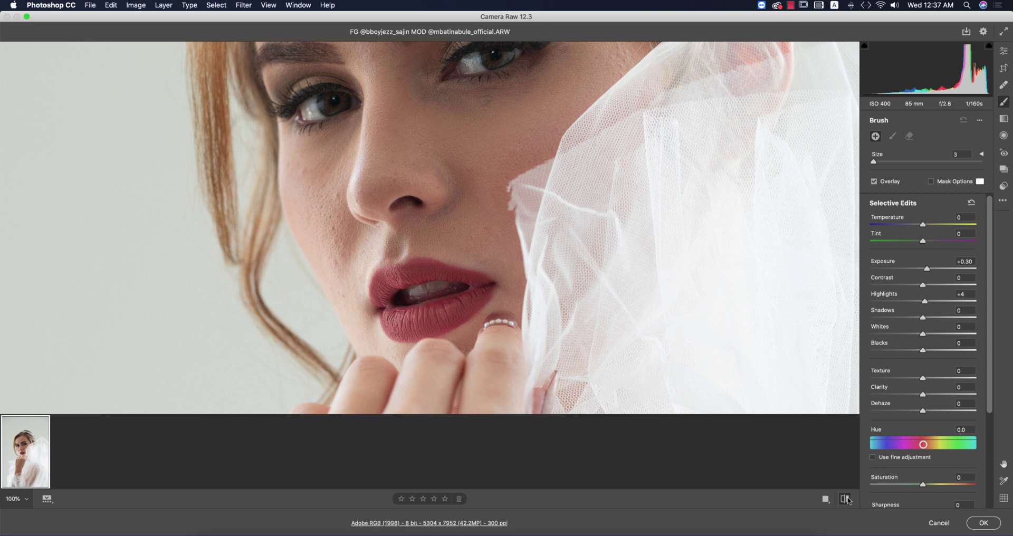
left_click(845, 498)
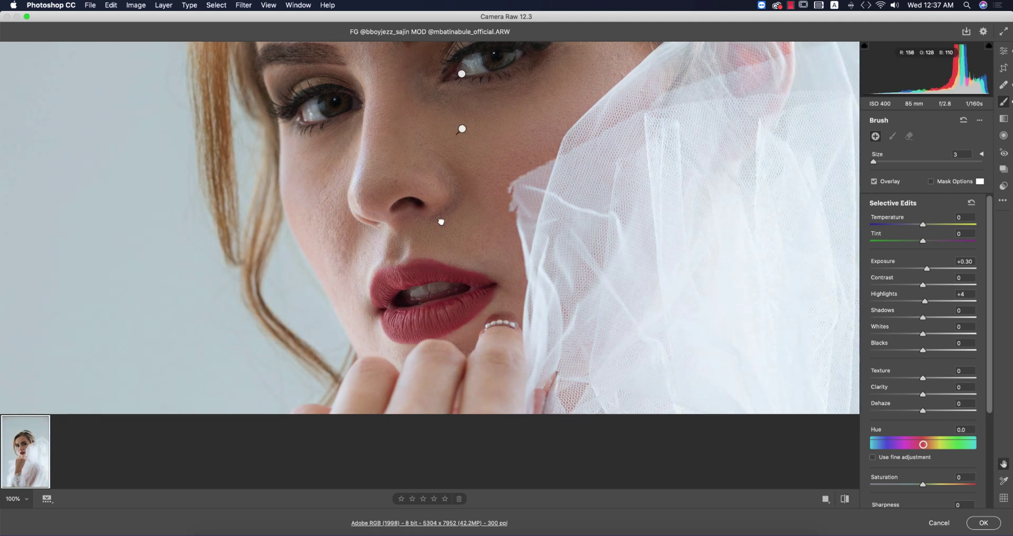
left_click_drag(441, 222, 467, 291)
Raise the eye brush adjustment's Exposure to +0.60 and apply the Camera Raw edits
left_click(486, 143)
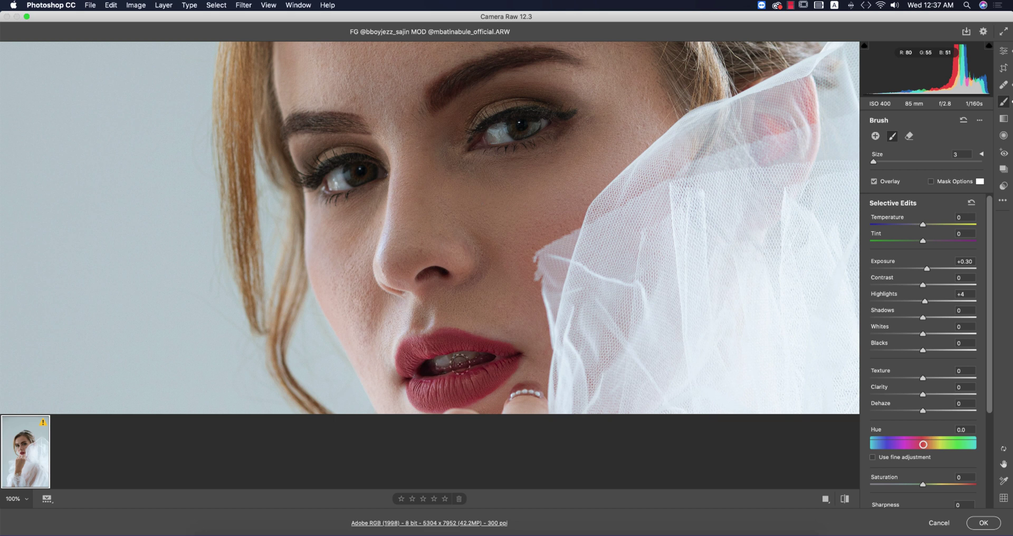
mouse_move(926, 269)
left_mouse_down()
mouse_move(944, 270)
mouse_move(931, 269)
left_mouse_up()
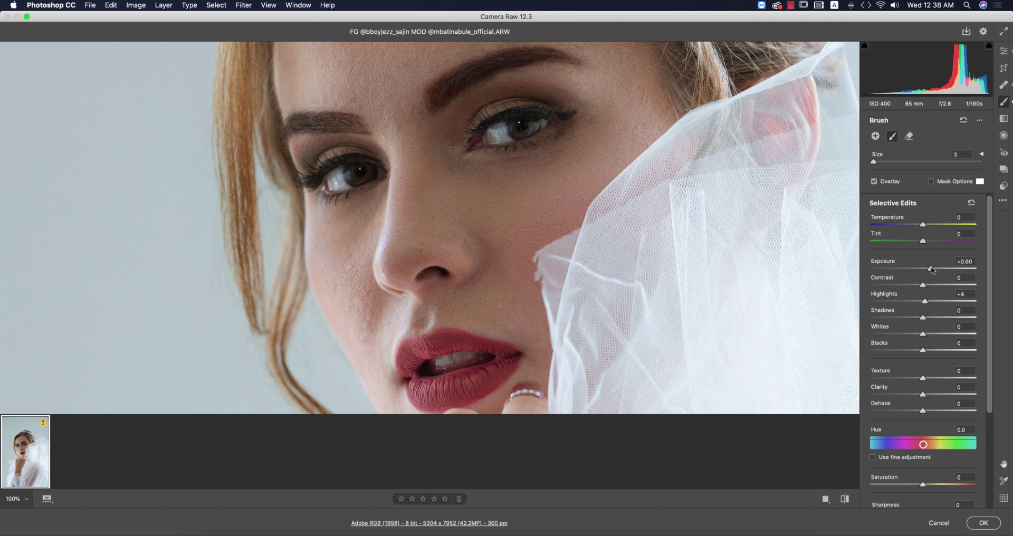
left_click(983, 523)
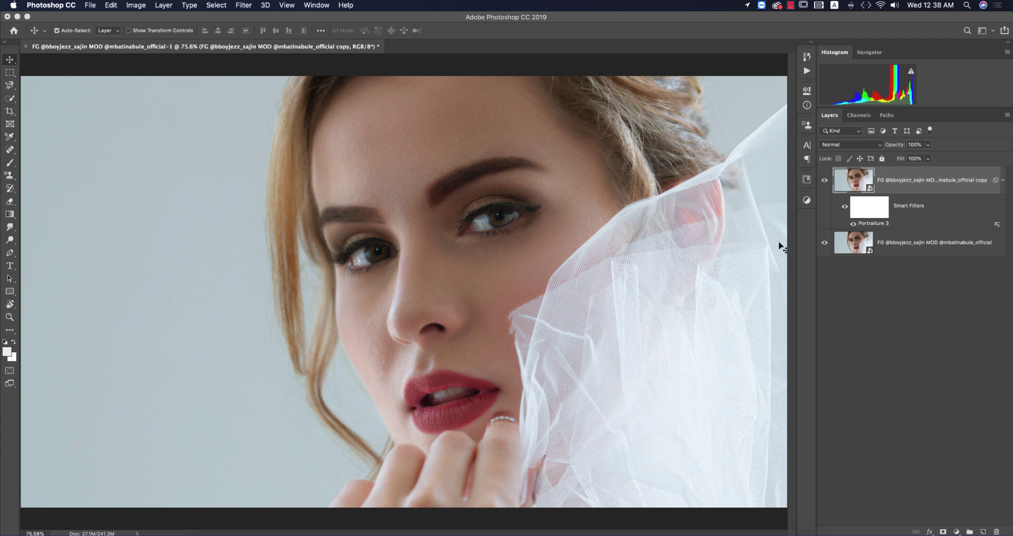
Duplicate the Portraiture-filtered layer twice and rename the lower of the new copies H
key("super+j")
key("super+j")
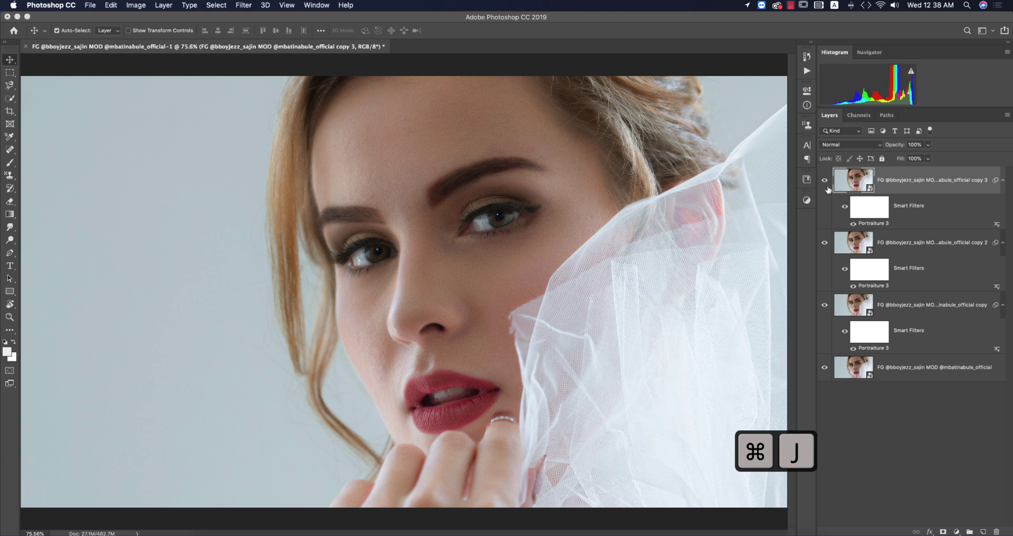
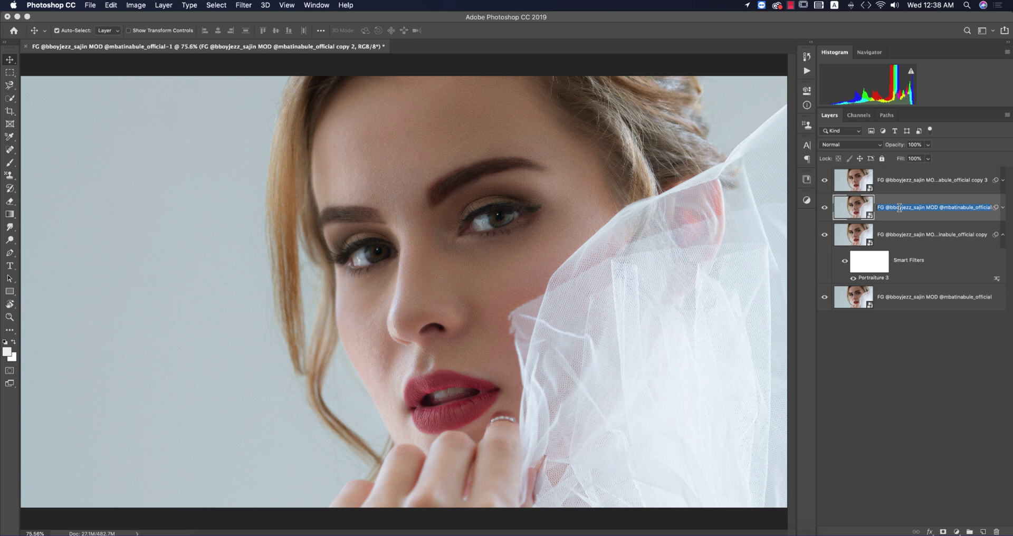
type("H")
key("Return")
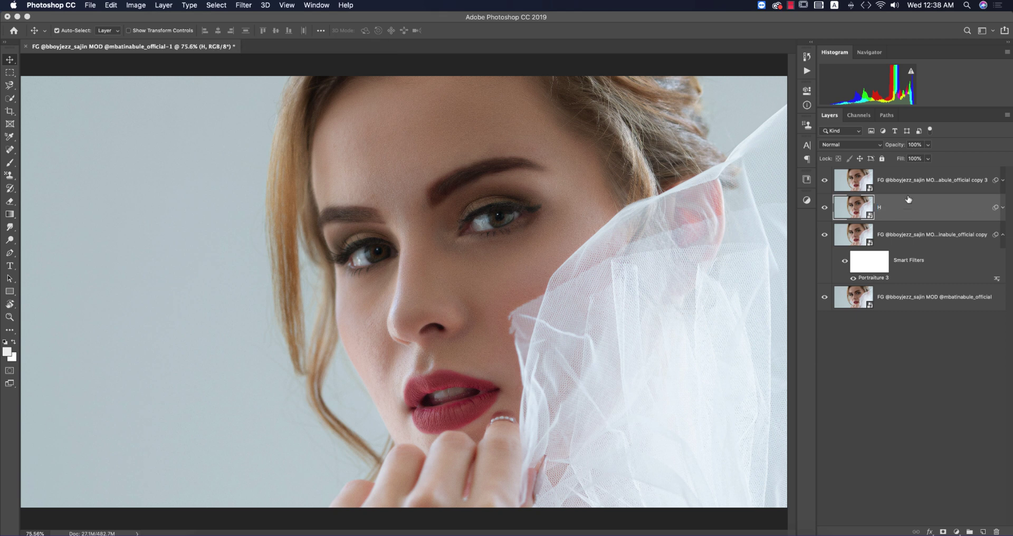
Rename the topmost duplicate layer S
left_click(916, 182)
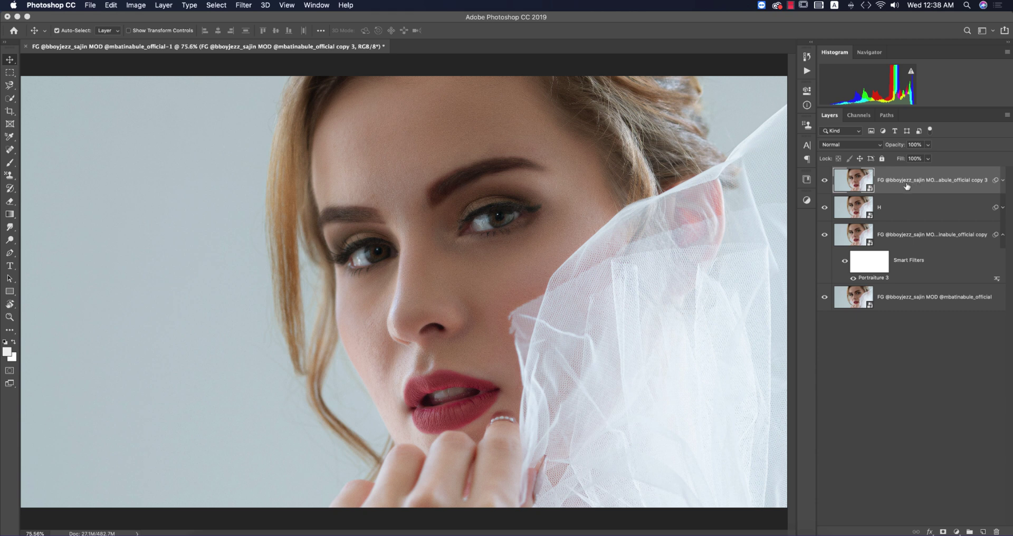
double_click(902, 181)
type("S")
key("Return")
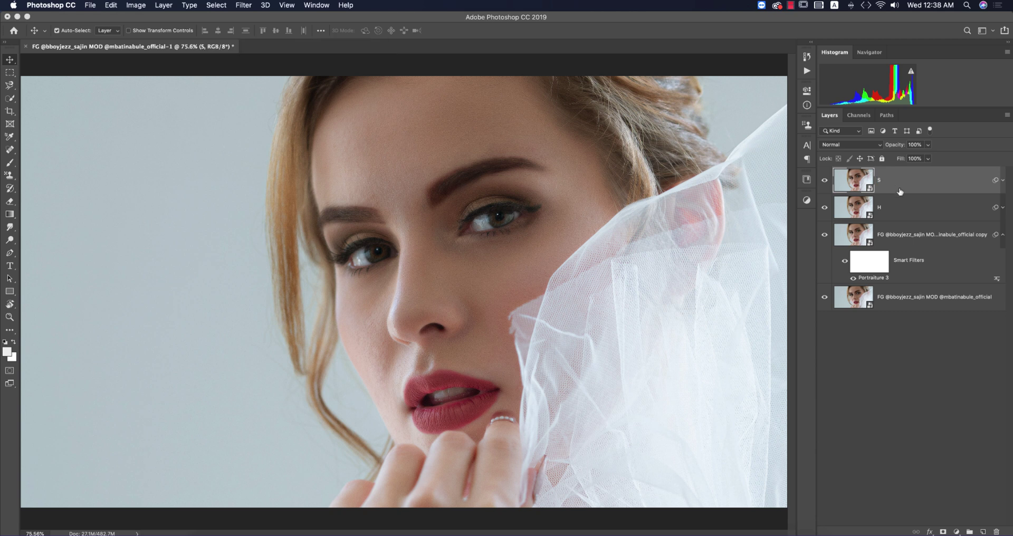
Hide the S layer and set the H layer's blend mode to Screen
left_click(824, 180)
left_click(908, 211)
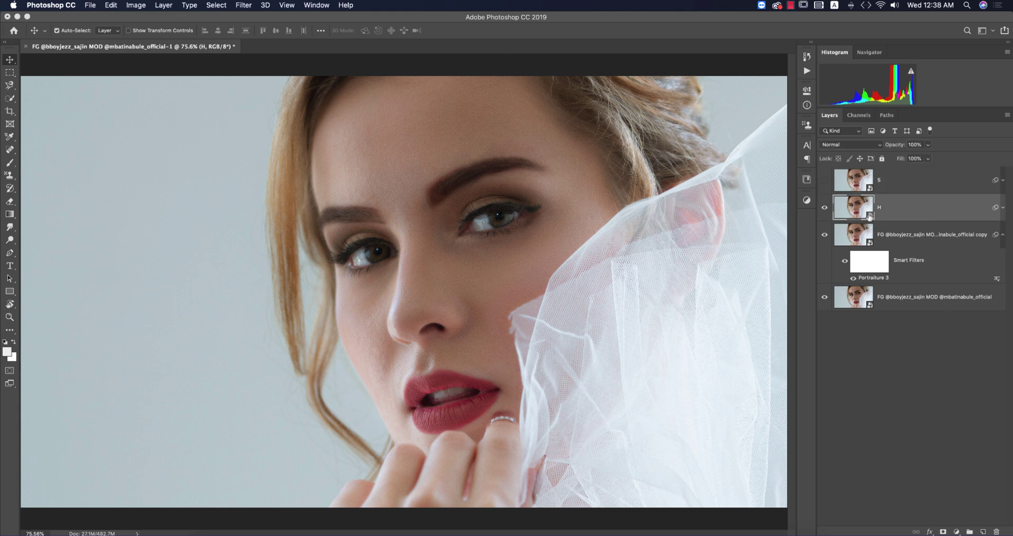
left_click(841, 146)
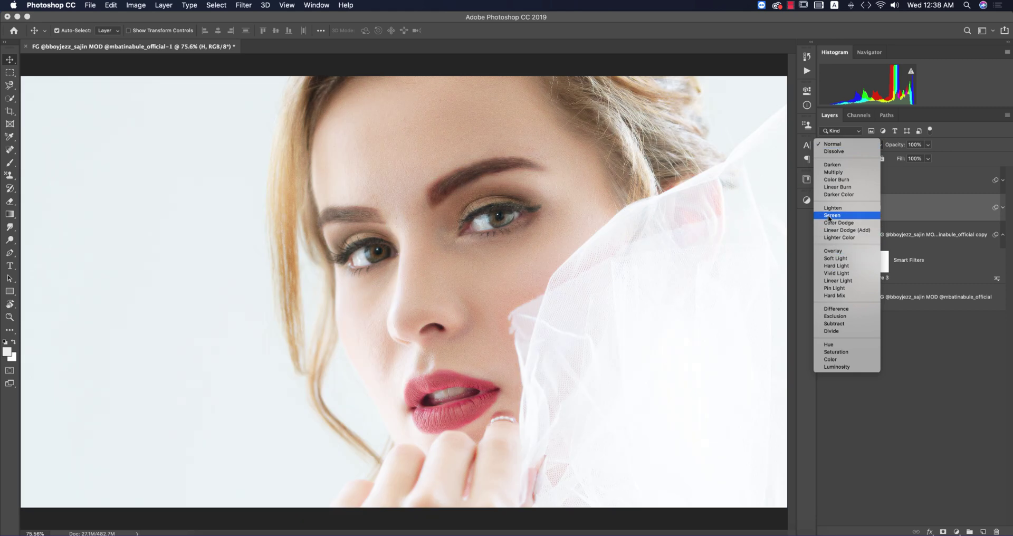
left_click(829, 217)
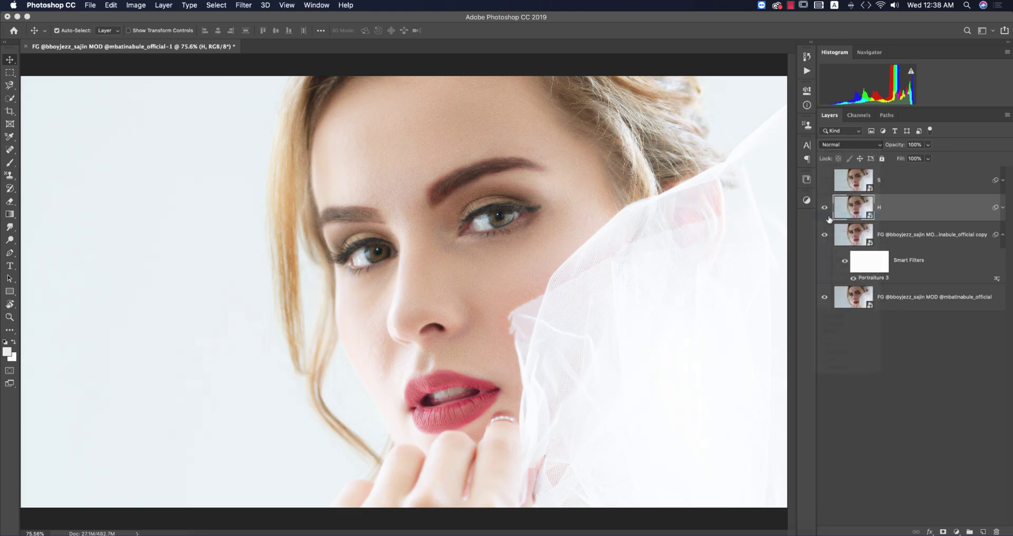
left_click(944, 531)
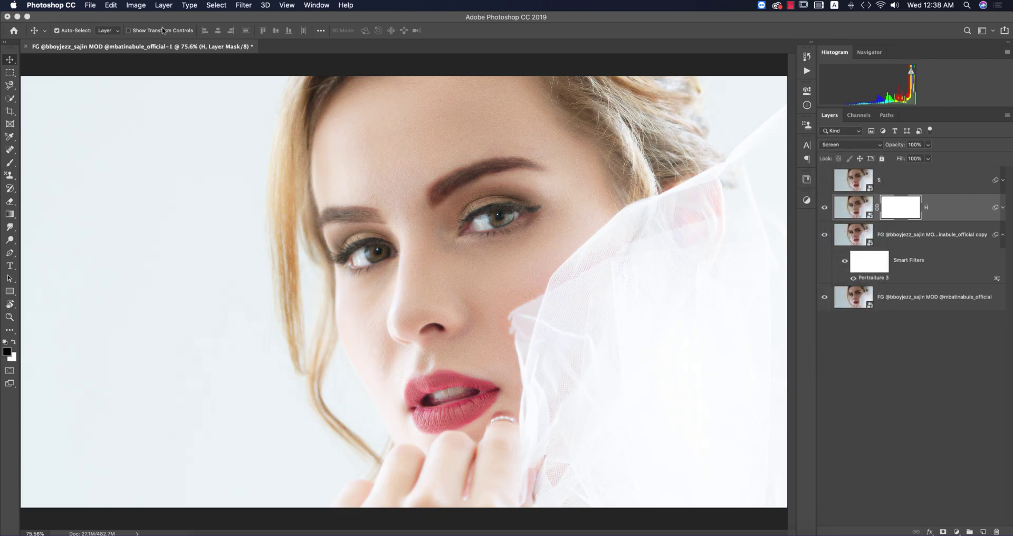
left_click(136, 7)
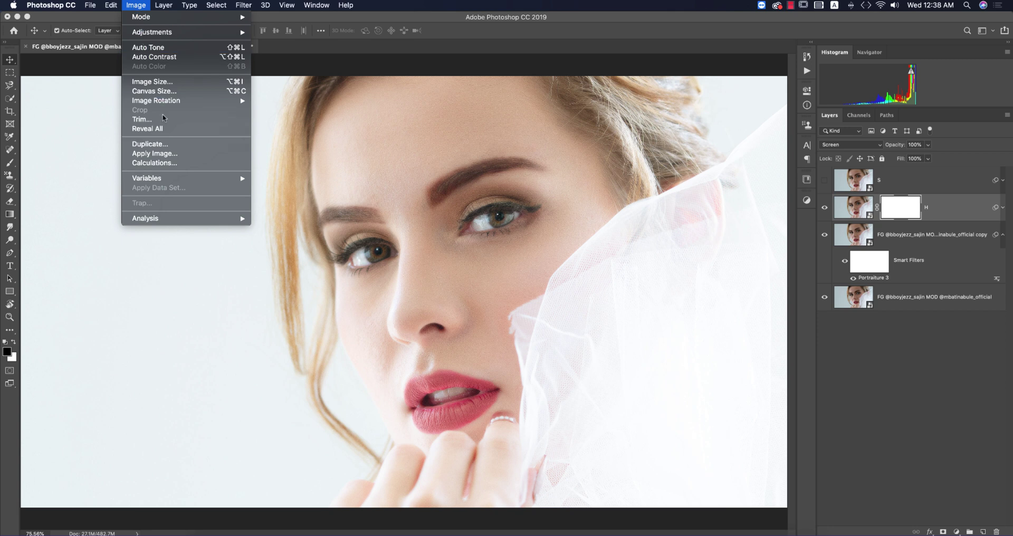
left_click(179, 152)
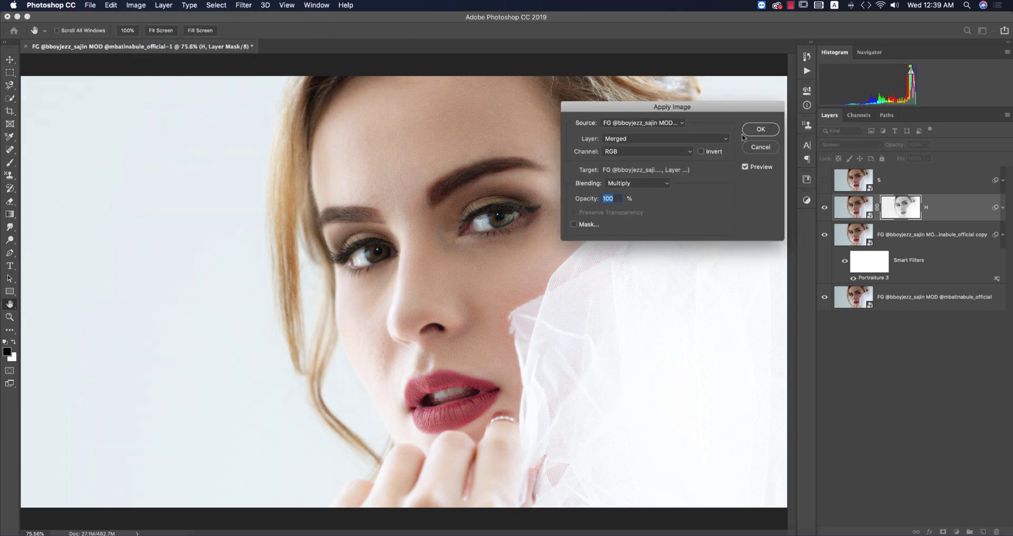
left_click(760, 129)
left_click(760, 129)
key("super+z")
key("super+z")
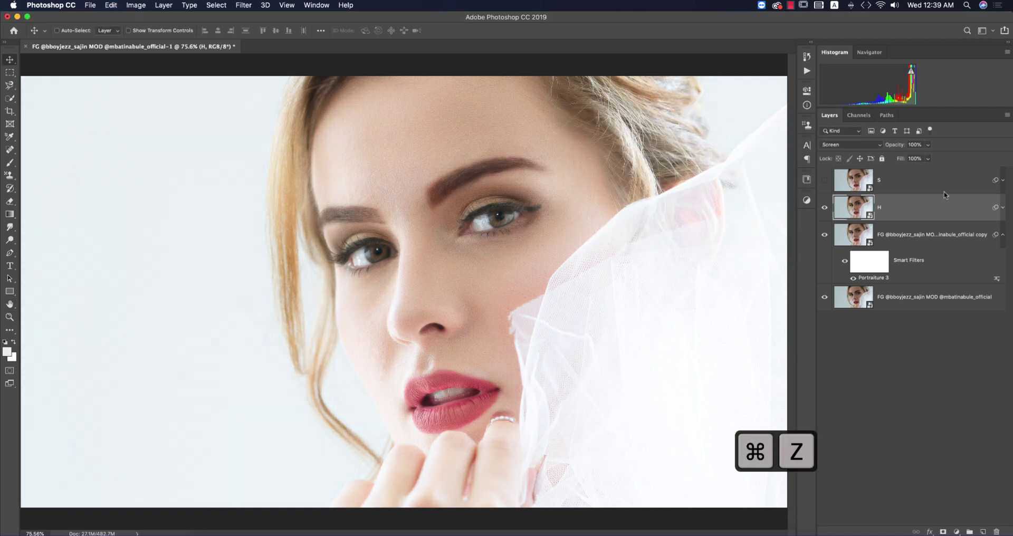
Split the H layer's Blend If underlying-layer dark threshold to 98 / 213 on the Gray channel
right_click(906, 203)
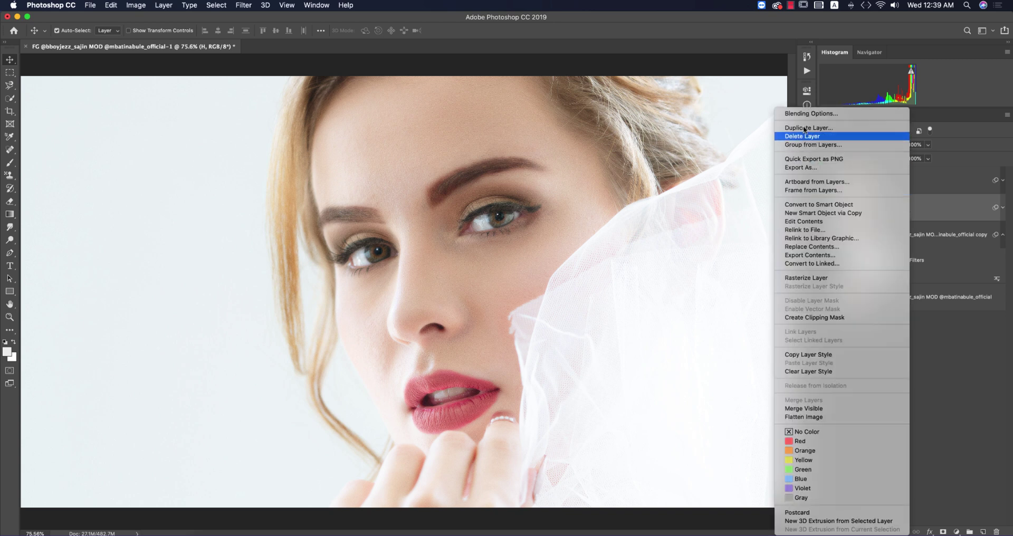
left_click(796, 113)
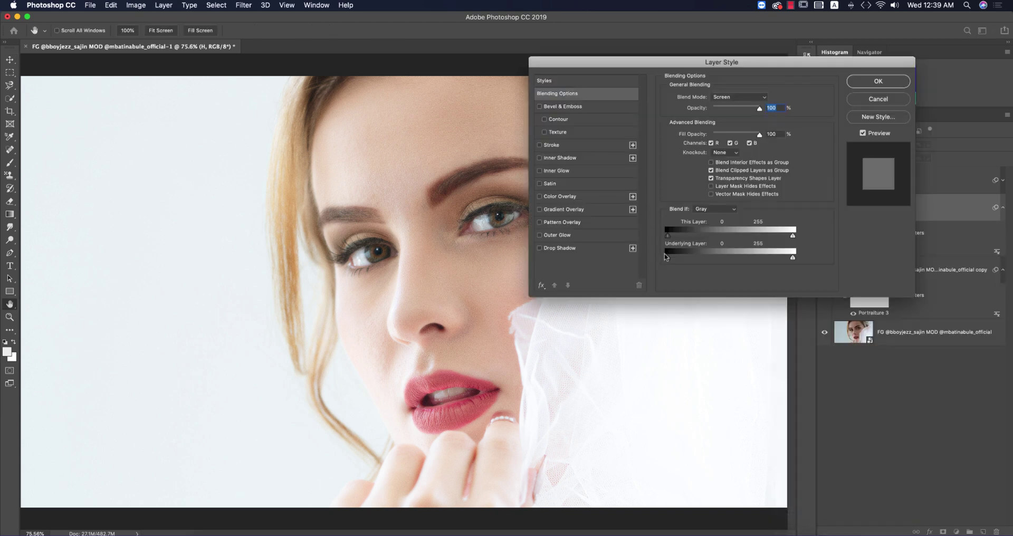
left_click_drag(668, 259, 736, 262)
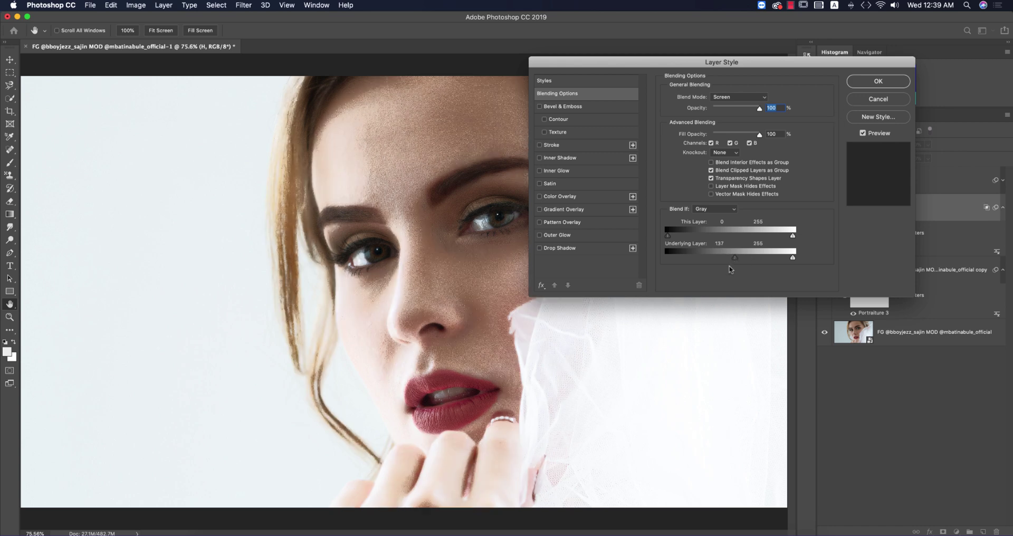
key("alt")
left_click_drag(735, 260, 713, 258)
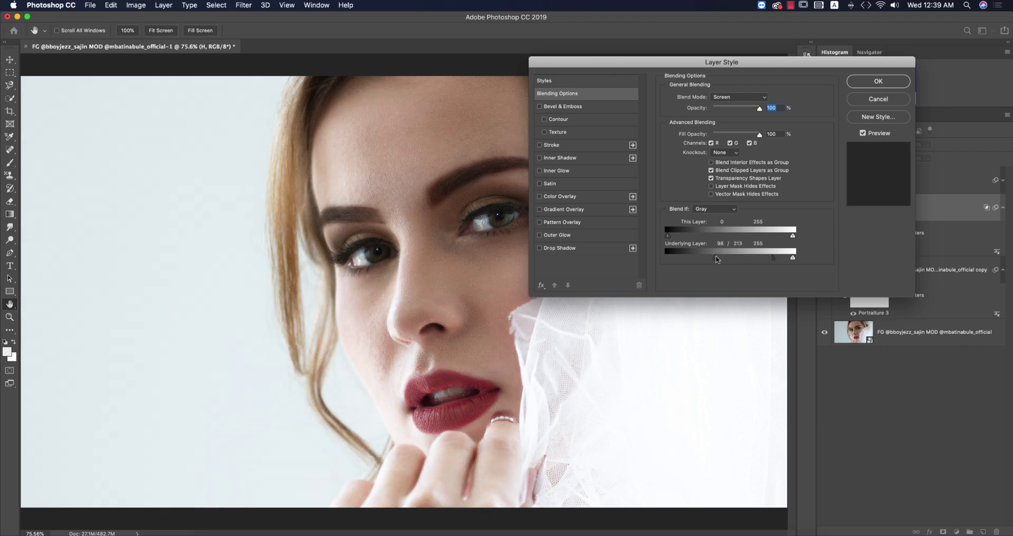
left_click(868, 86)
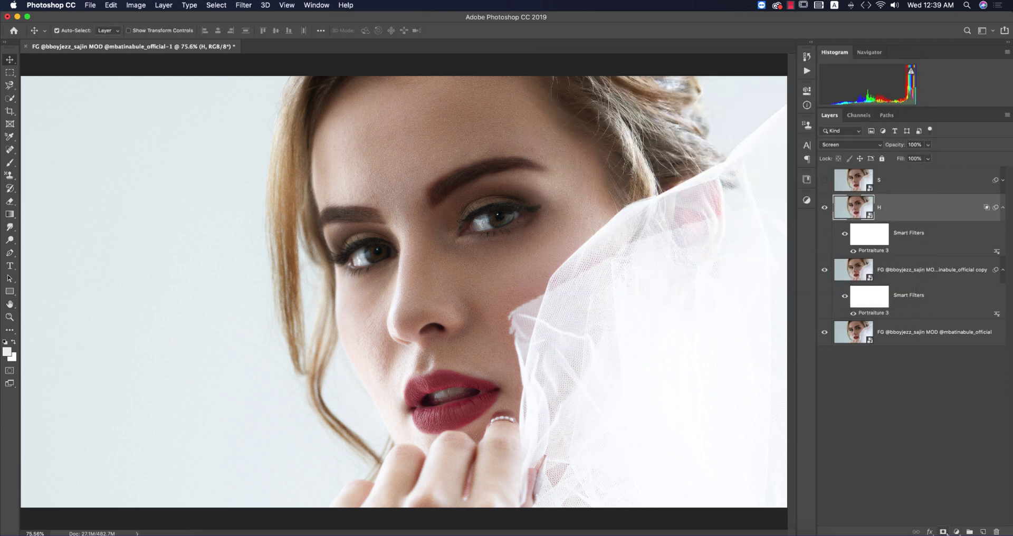
Add a mask to the H layer and fill it using Apply Image with Merged, RGB and Multiply at 100%
left_click(942, 531)
left_click(136, 5)
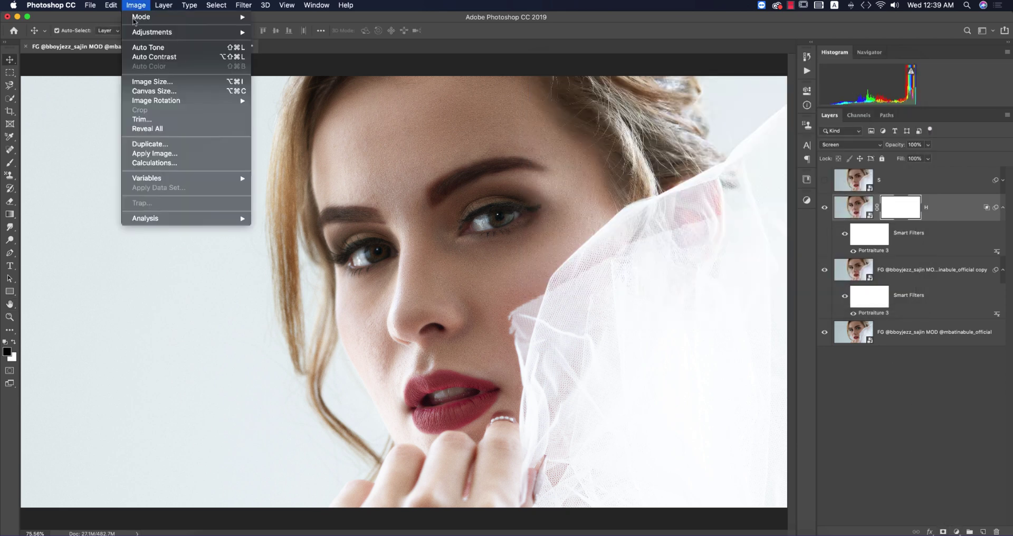
left_click(156, 153)
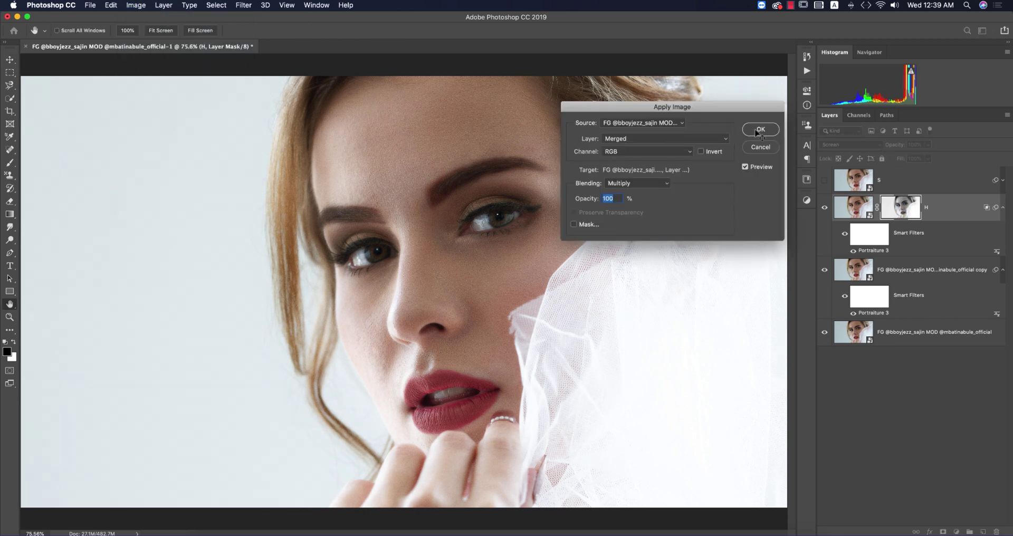
left_click(758, 132)
Make the S layer visible again and set its blend mode to Multiply
left_click(825, 180)
left_click(899, 183)
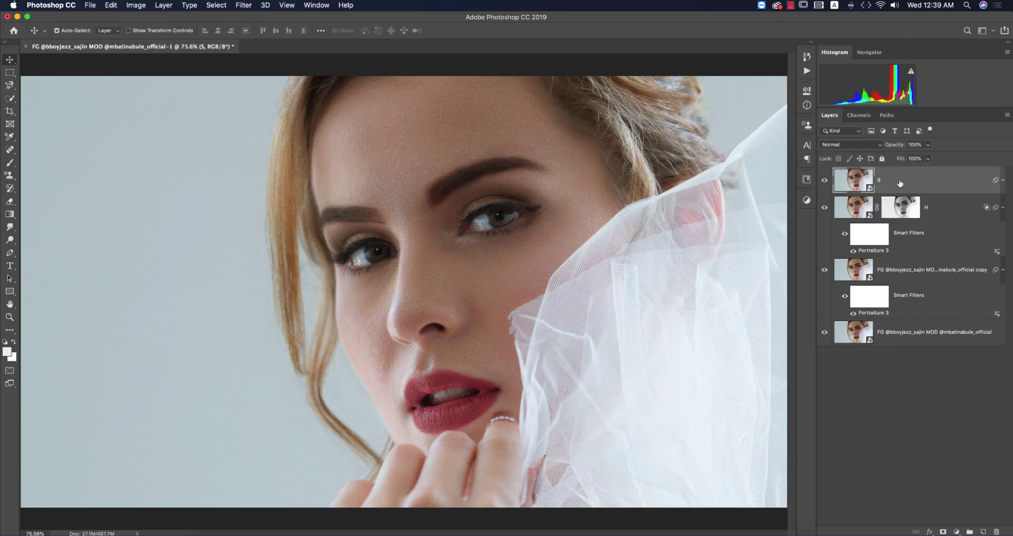
left_click(852, 146)
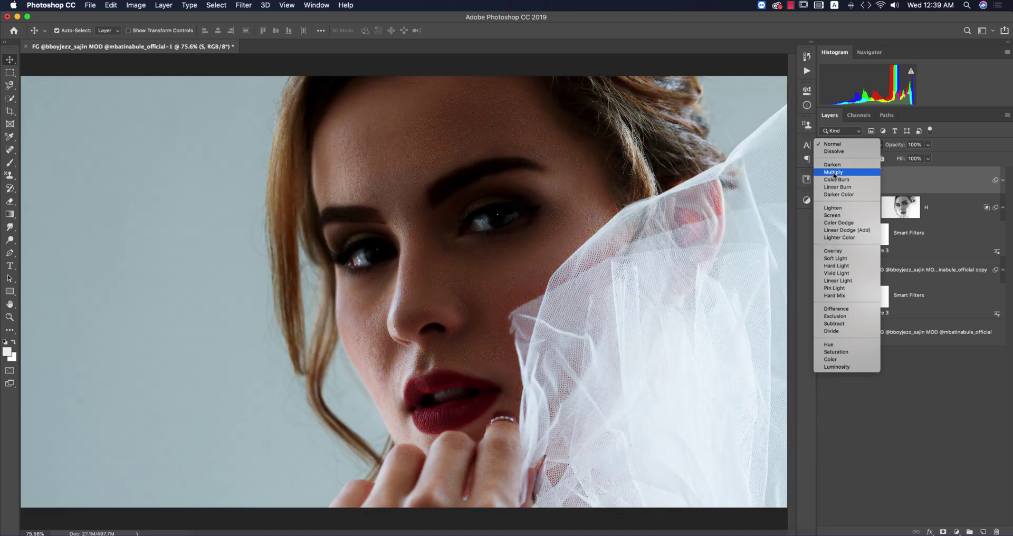
left_click(833, 172)
Split the S layer's Blend If underlying-layer light threshold to 50 / 146 on the Gray channel
right_click(928, 180)
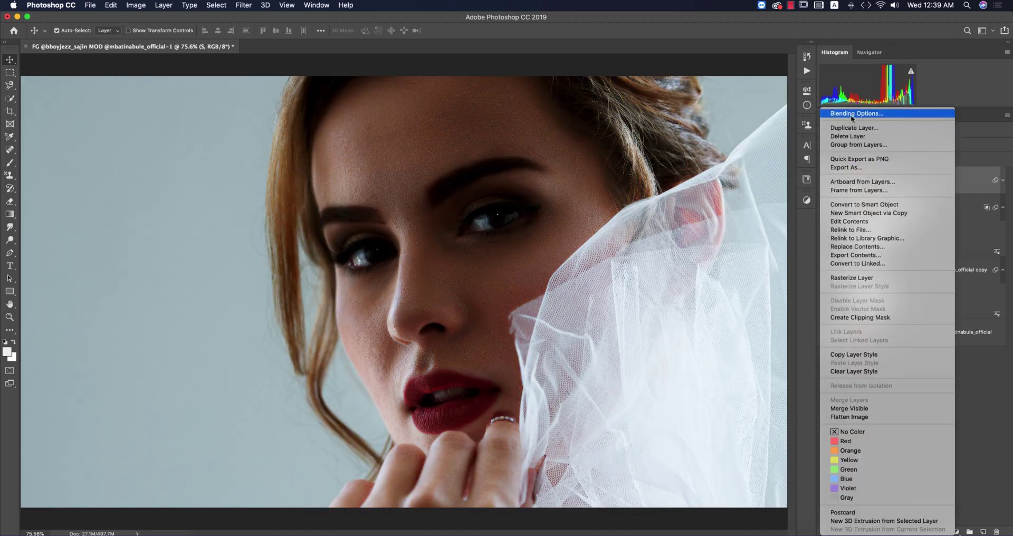
left_click(850, 115)
left_click_drag(792, 258, 692, 259)
key("alt")
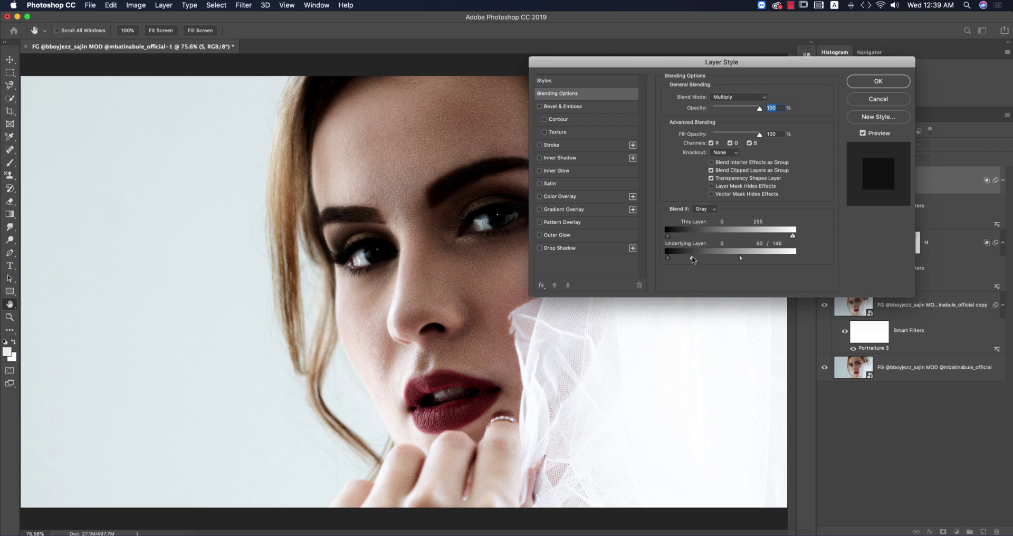
left_click(864, 83)
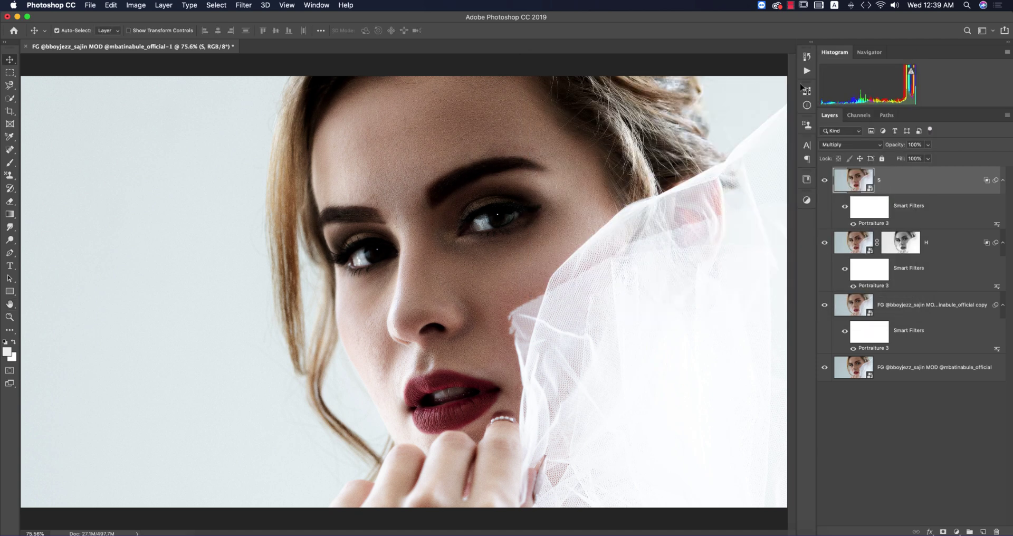
Add a mask to the S layer and fill it using Apply Image with Merged, inverted RGB and Multiply at 100%
left_click(943, 530)
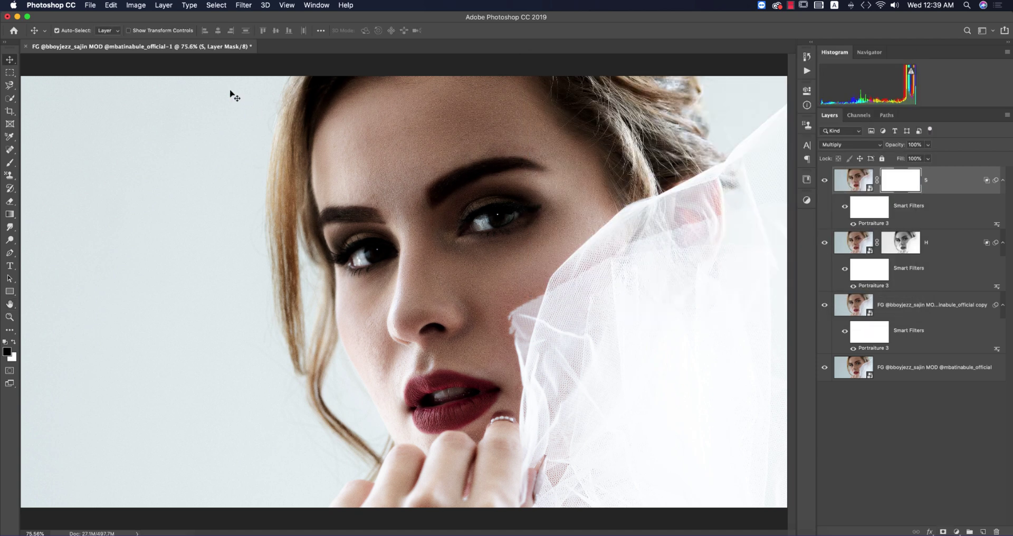
left_click(136, 5)
left_click(169, 153)
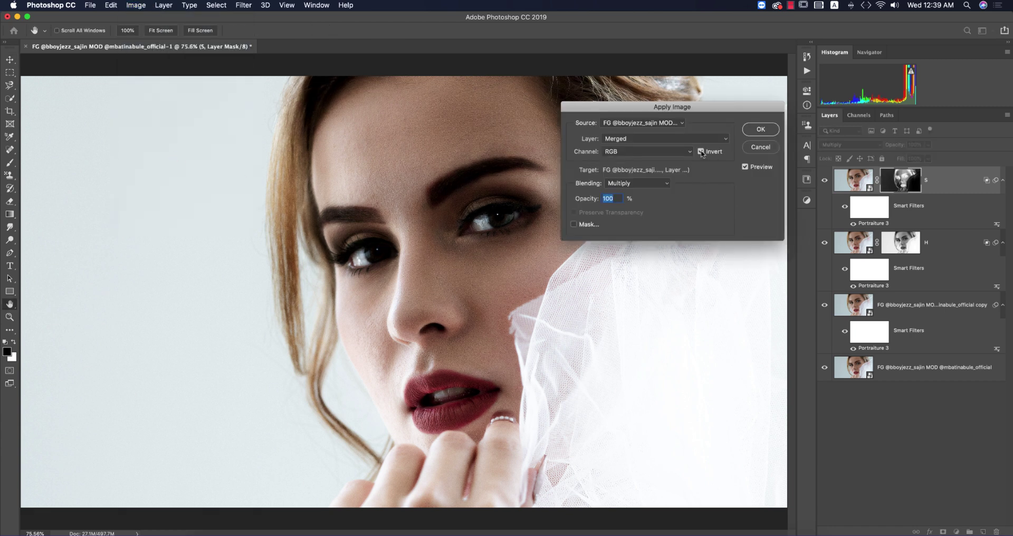
left_click(752, 132)
Group the S and H layers together and name the group DB
left_click(949, 253)
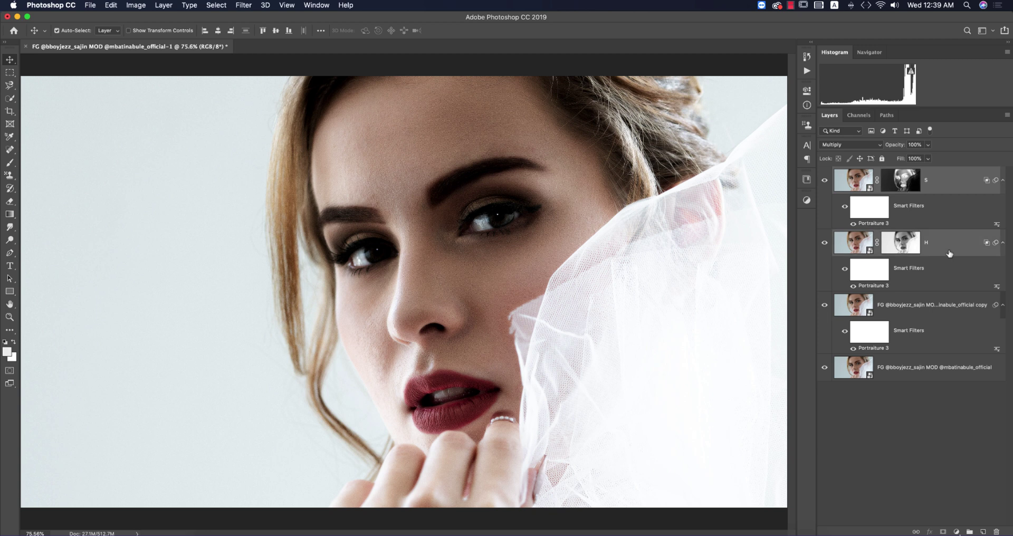
key("super+g")
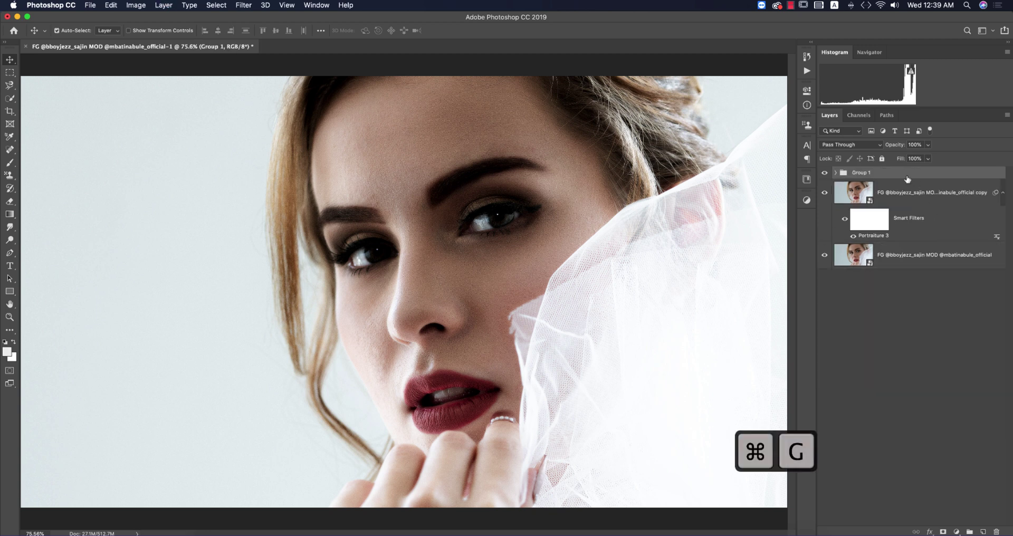
double_click(860, 172)
type("DB")
key("Return")
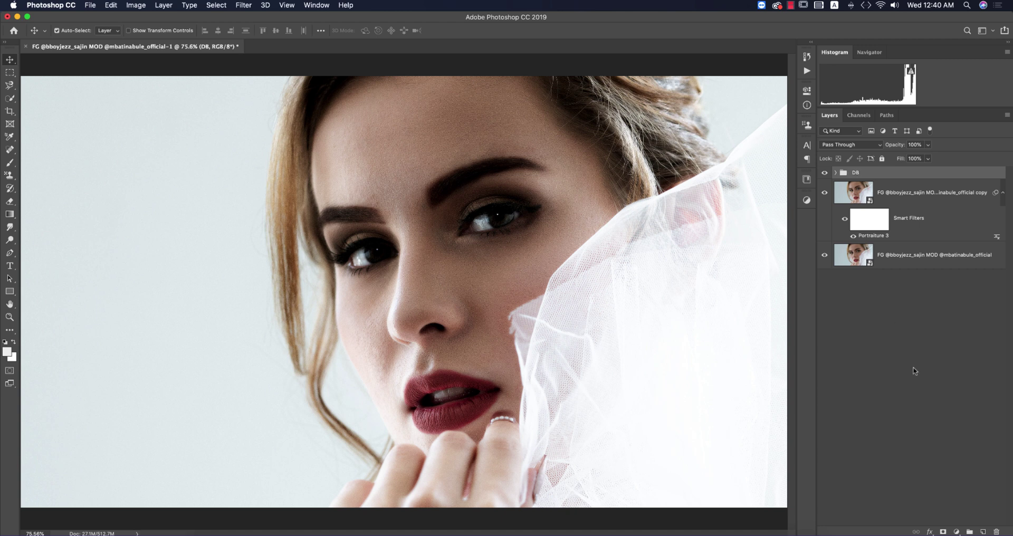
Mask the DB group using Apply Image with Merged, non-inverted RGB and Multiply at 100%, and compare the result against the original
left_click(942, 531)
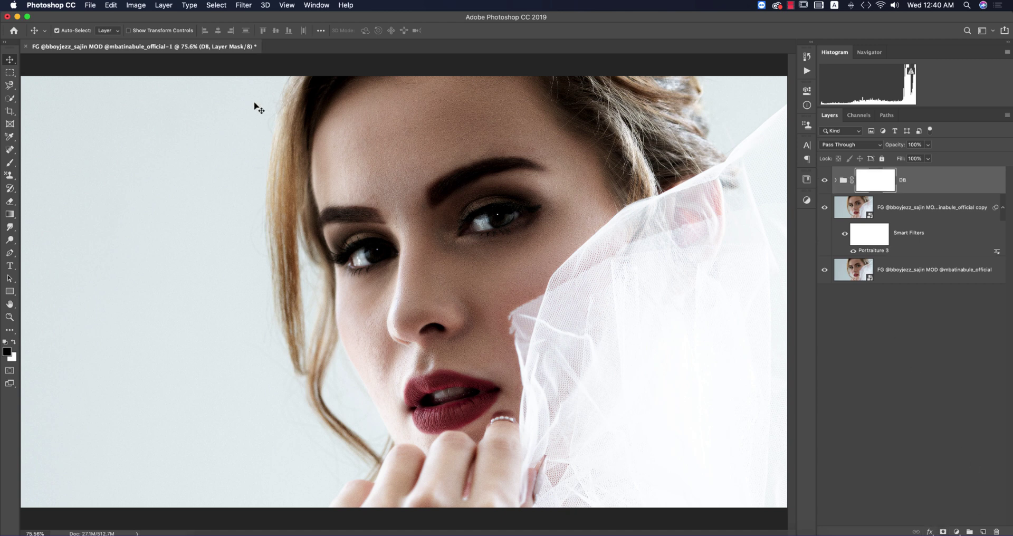
left_click(135, 5)
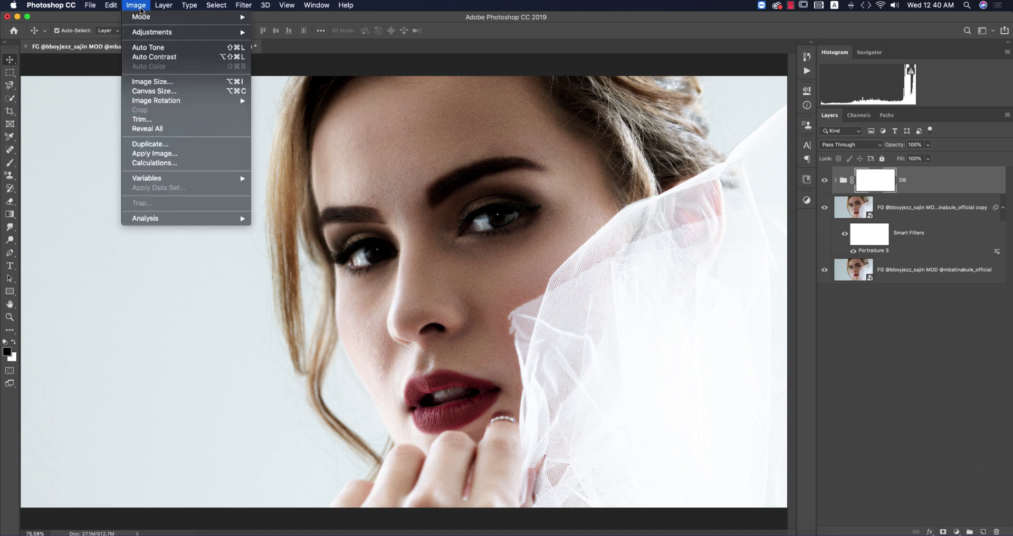
left_click(172, 156)
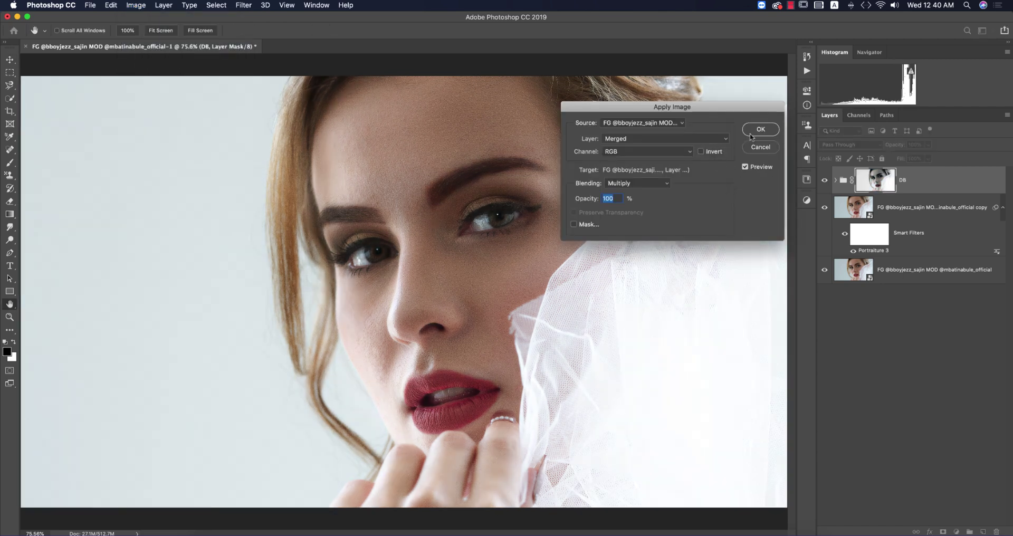
left_click(760, 129)
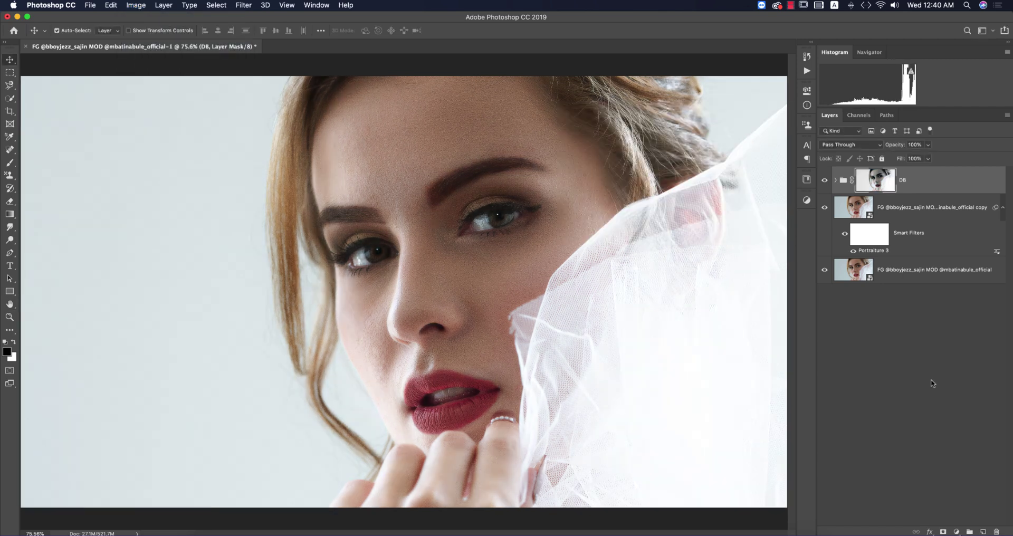
left_click(824, 181)
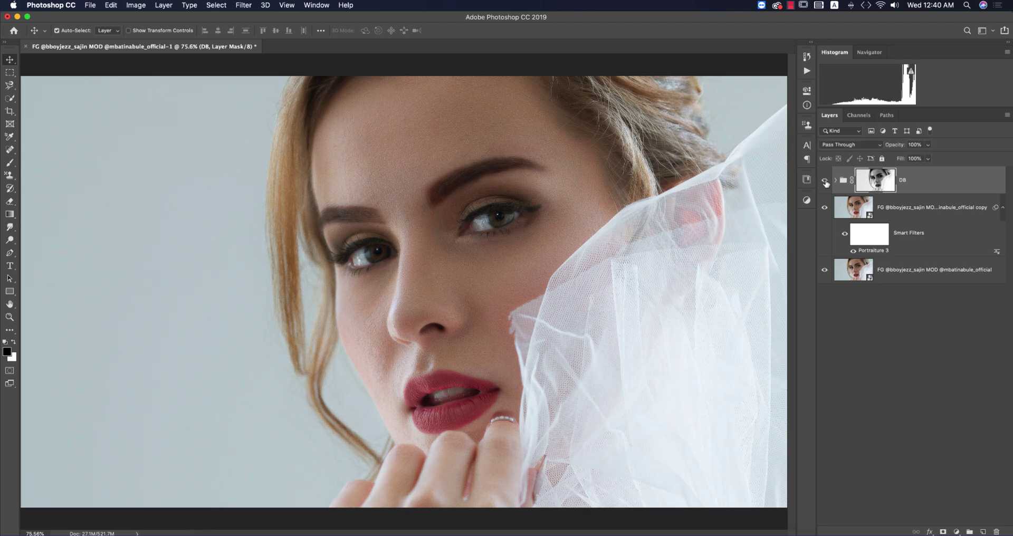
left_click(824, 181)
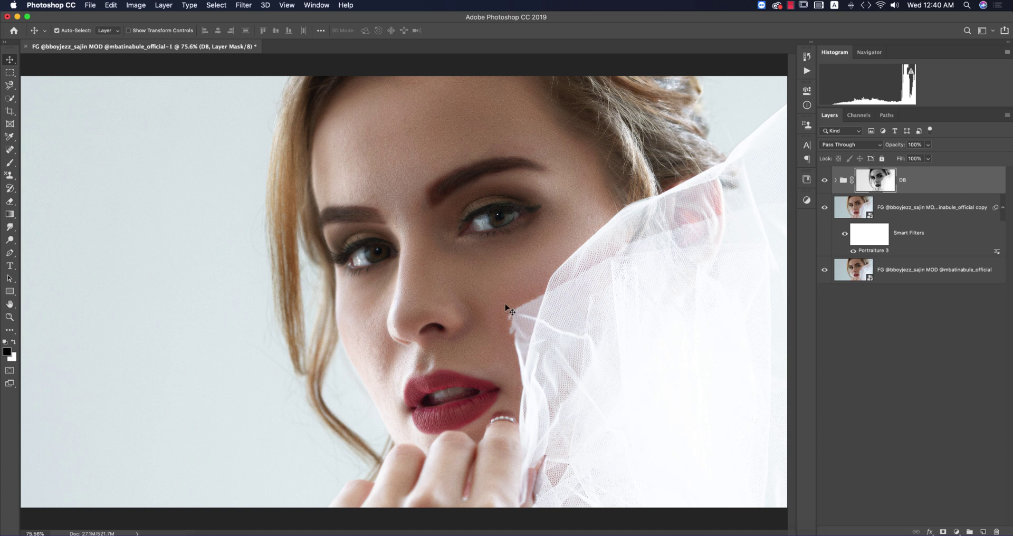
left_click(825, 272, "alt")
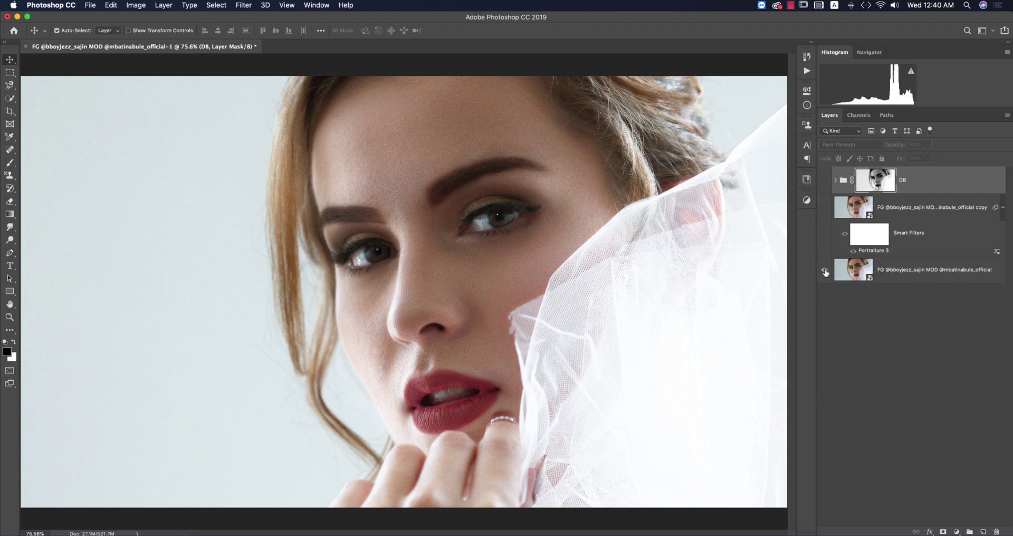
left_click(825, 272, "alt")
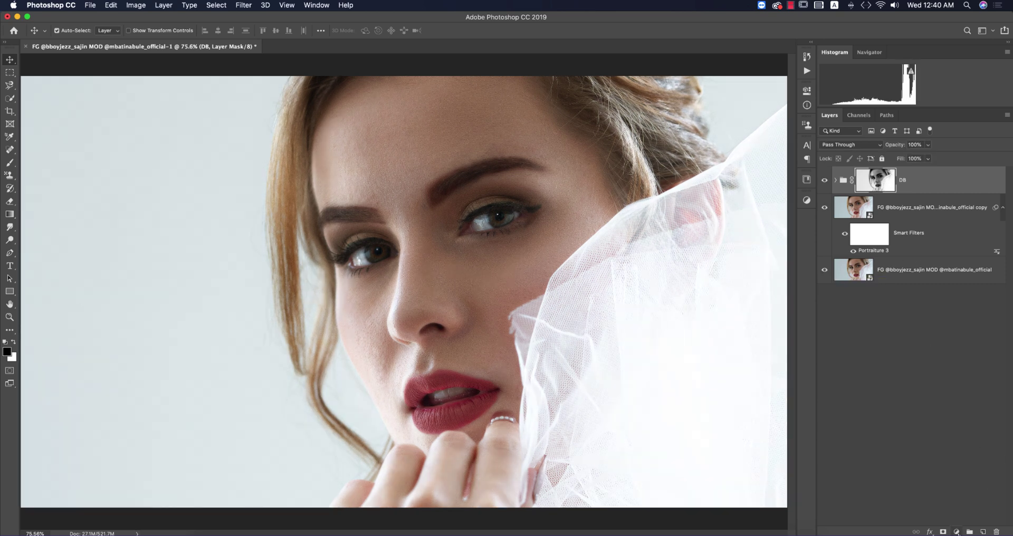
Add a Gradient Fill layer above the DB group using the dark-to-transparent gradient preset
left_click(957, 531)
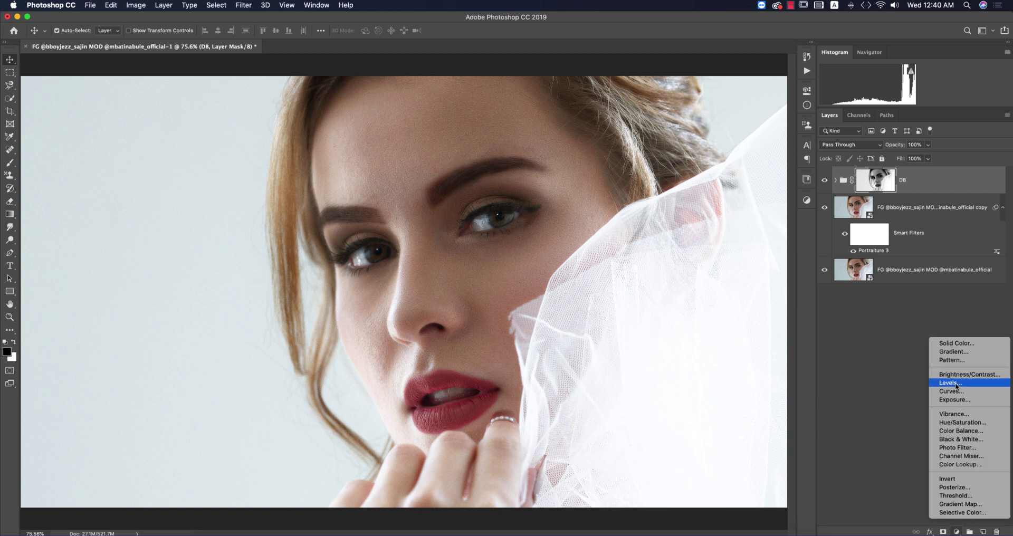
left_click(954, 352)
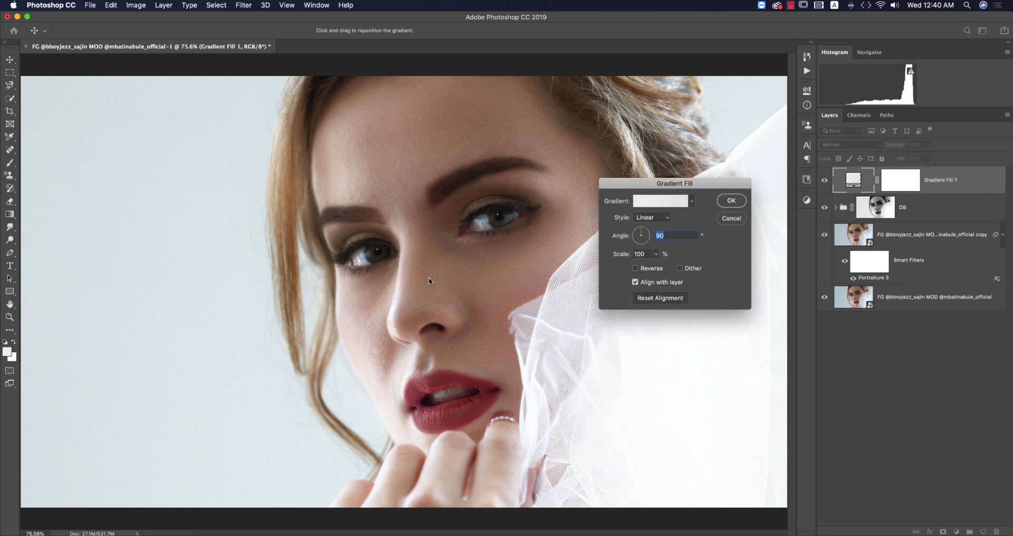
left_click(692, 201)
left_click(660, 254)
key("Return")
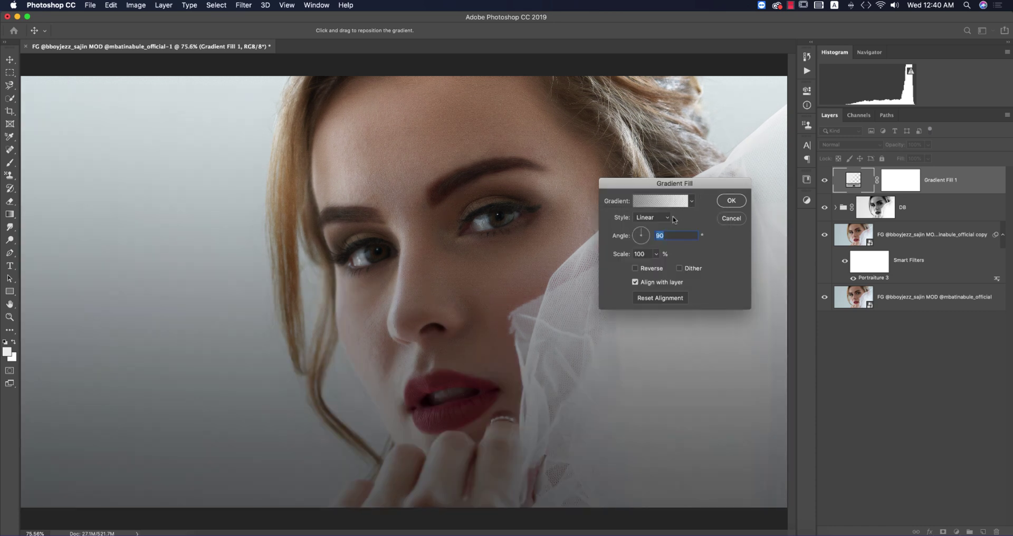
Try the gradient fill's Angle style, set its angle to 0° and switch the style to Radial
left_click(649, 217)
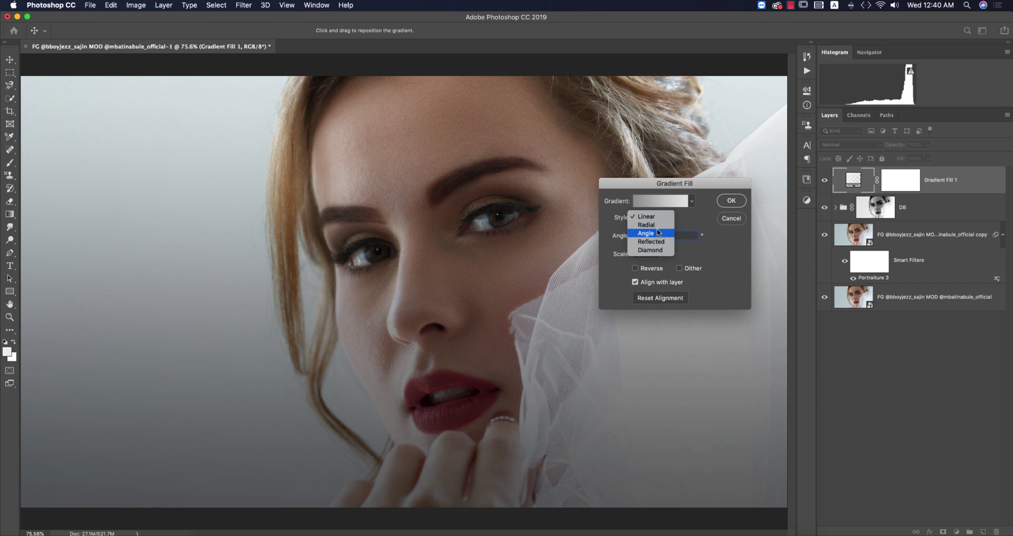
left_click(650, 234)
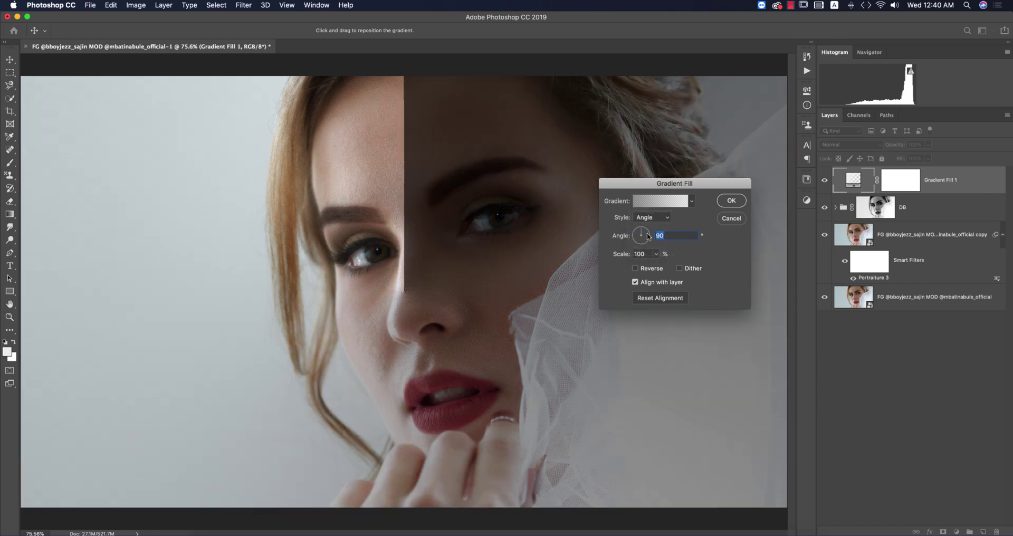
left_click(647, 236)
left_click(650, 217)
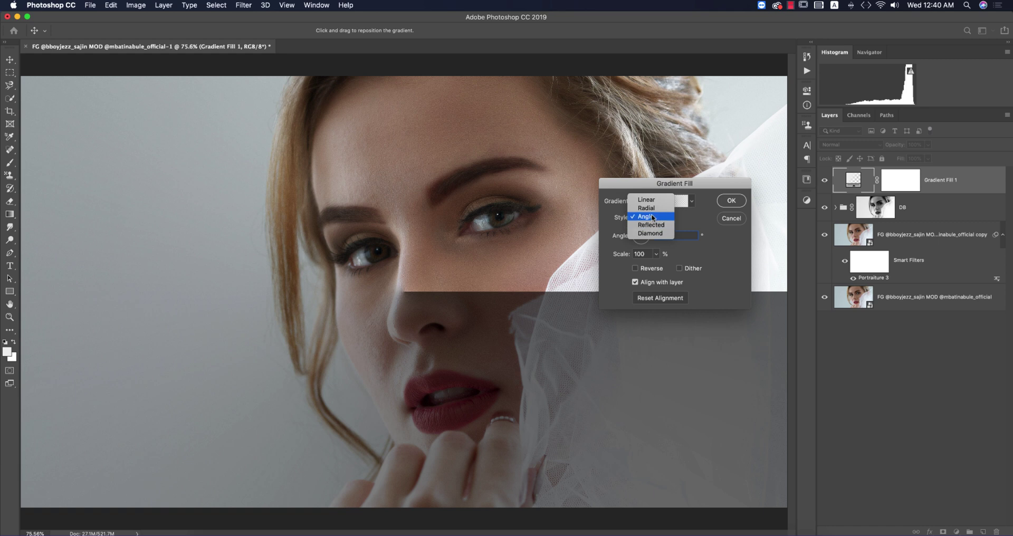
left_click(651, 207)
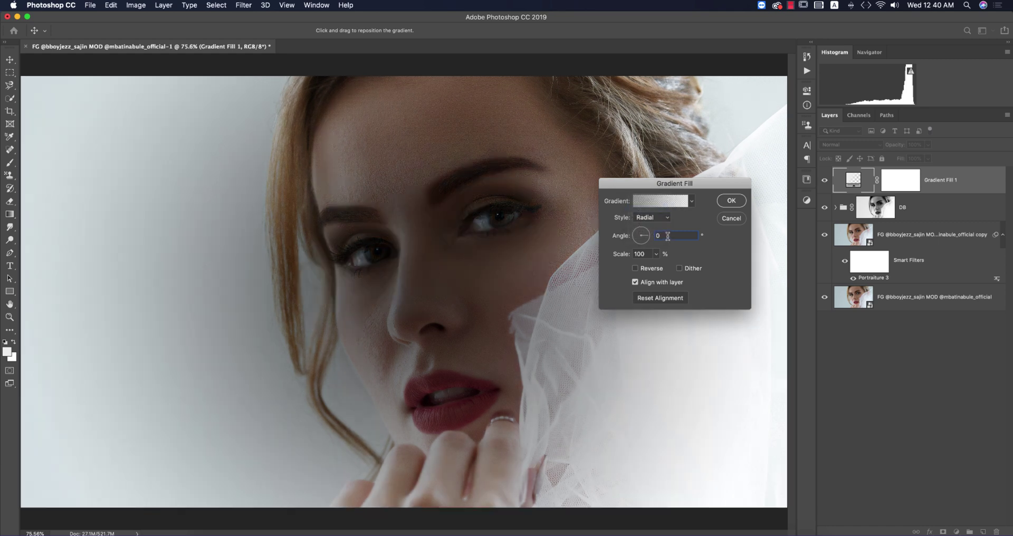
Reverse and dither the radial gradient, scale it to 340% and move its centre up toward the forehead
left_click(635, 269)
left_click(679, 269)
left_click(614, 254)
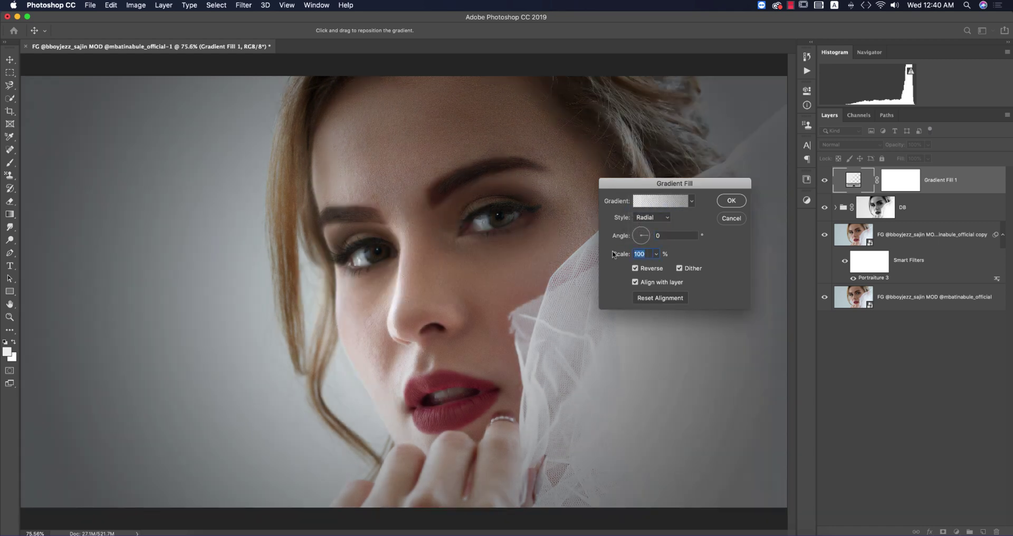
type("340")
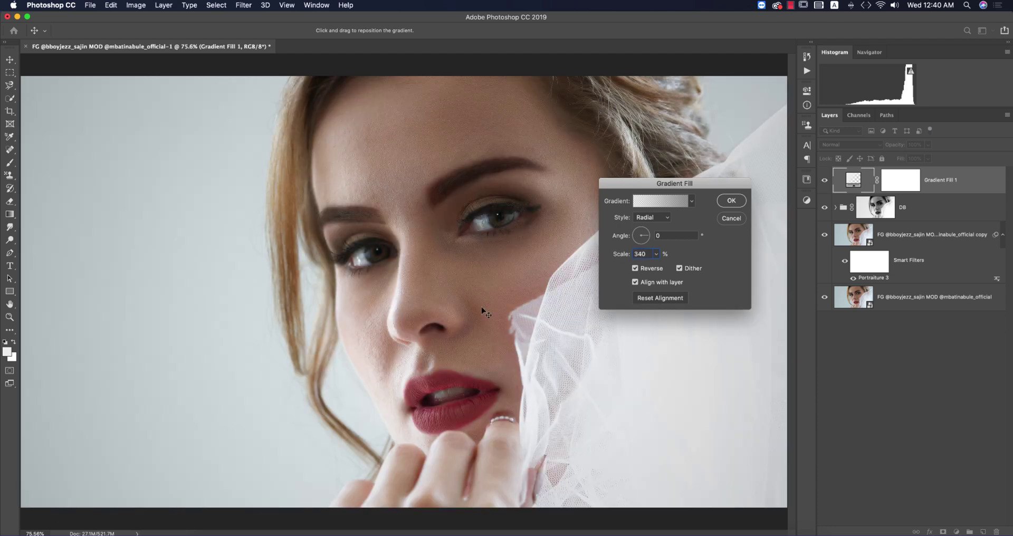
left_click_drag(481, 310, 475, 225)
left_click(721, 204)
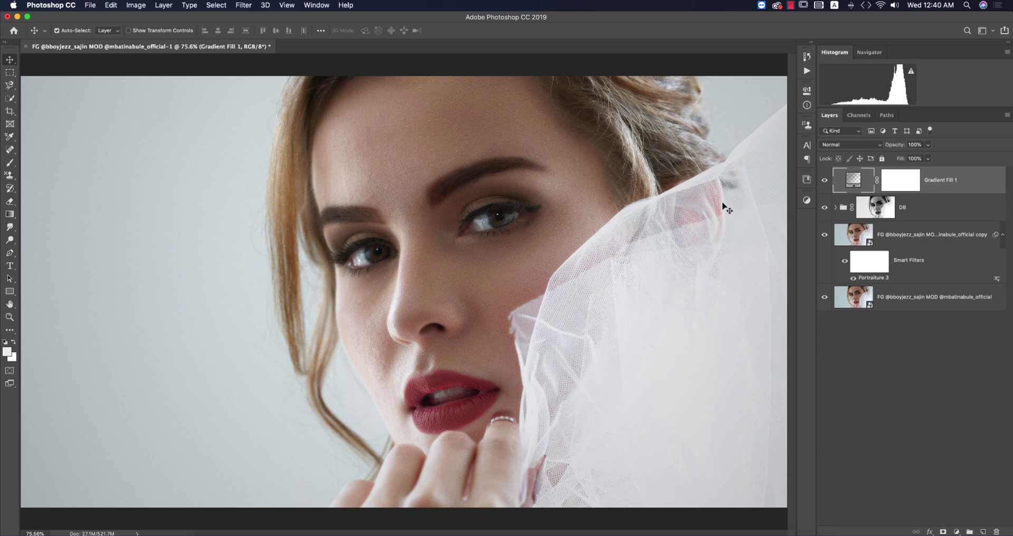
Add a Levels adjustment layer with the RGB input black point at 12 and white point at 238
left_click(956, 531)
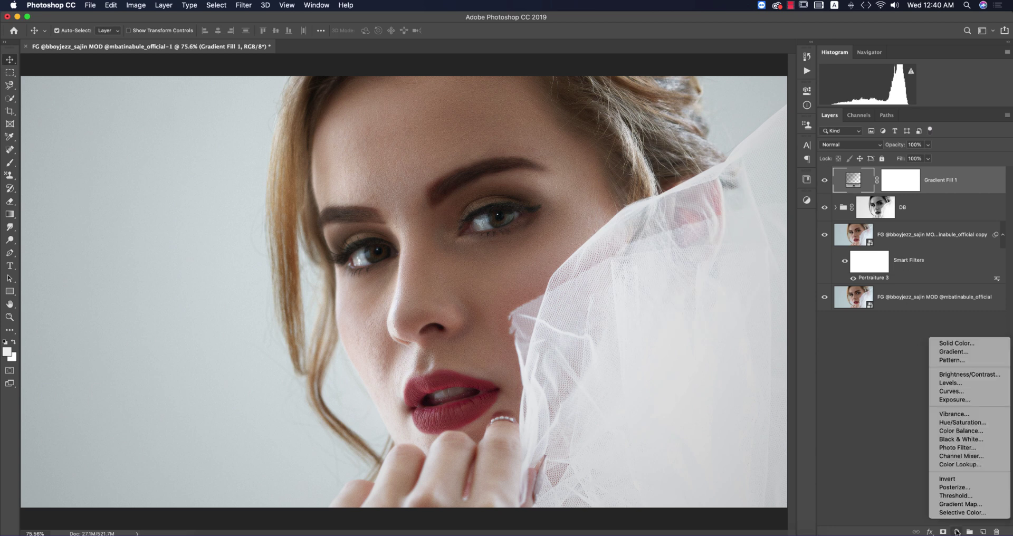
left_click(949, 383)
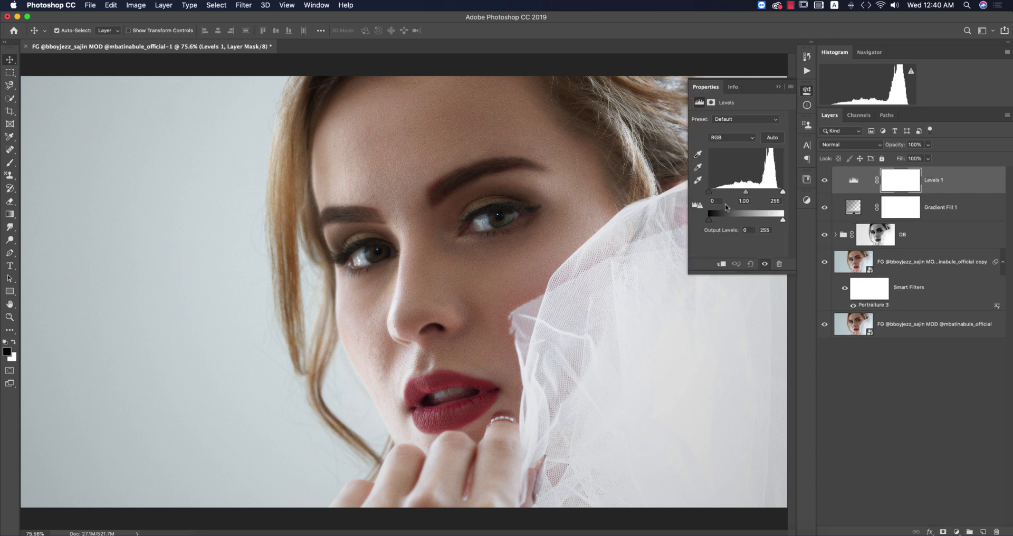
left_click_drag(711, 193, 713, 193)
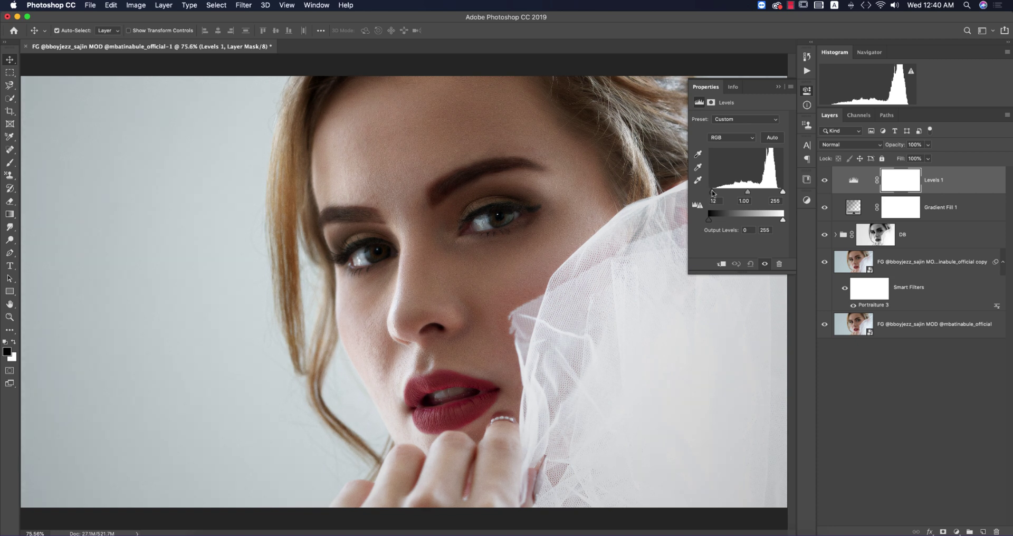
left_click_drag(781, 193, 777, 193)
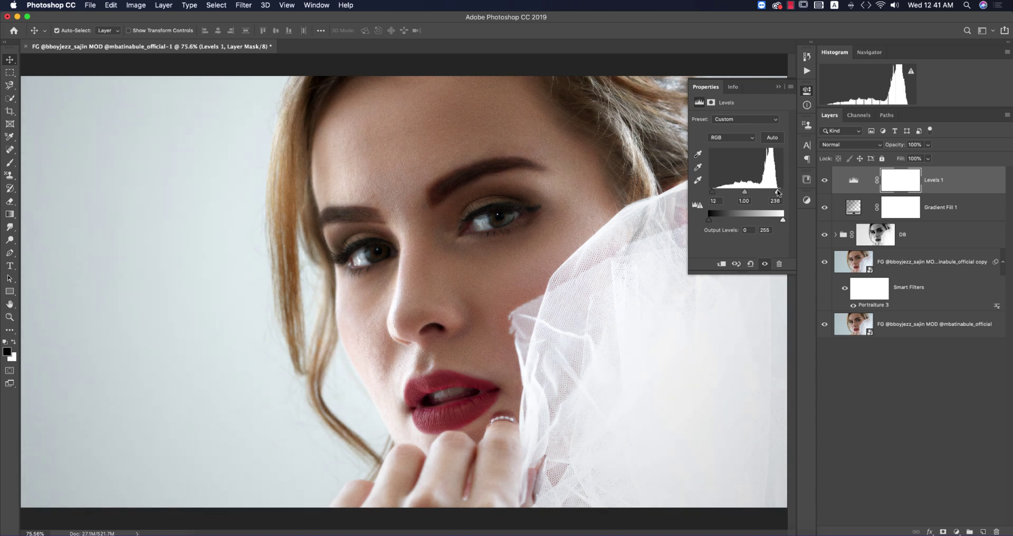
left_click(779, 87)
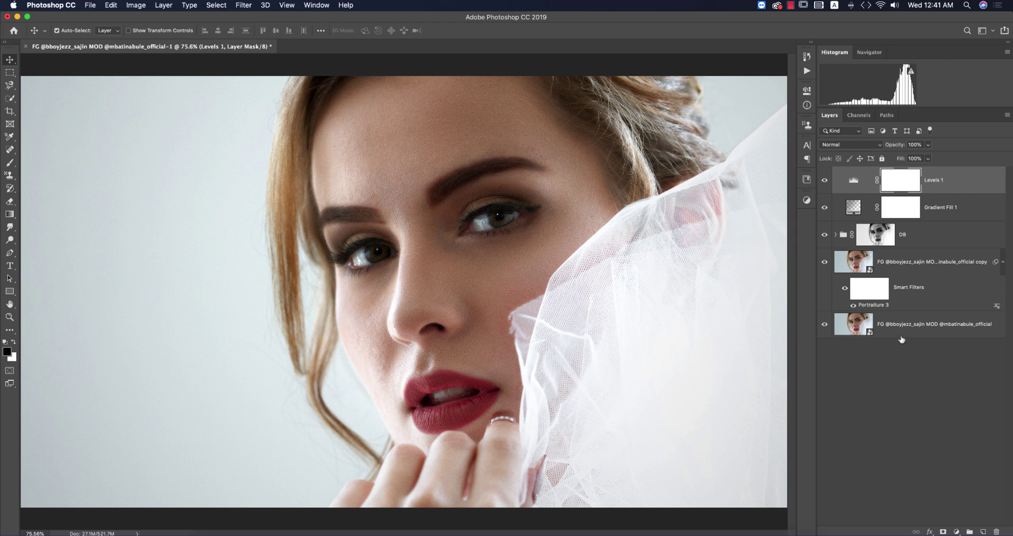
Add a Photo Filter adjustment layer above the Levels layer and try purple and cyan-blue as its filter colour
left_click(956, 531)
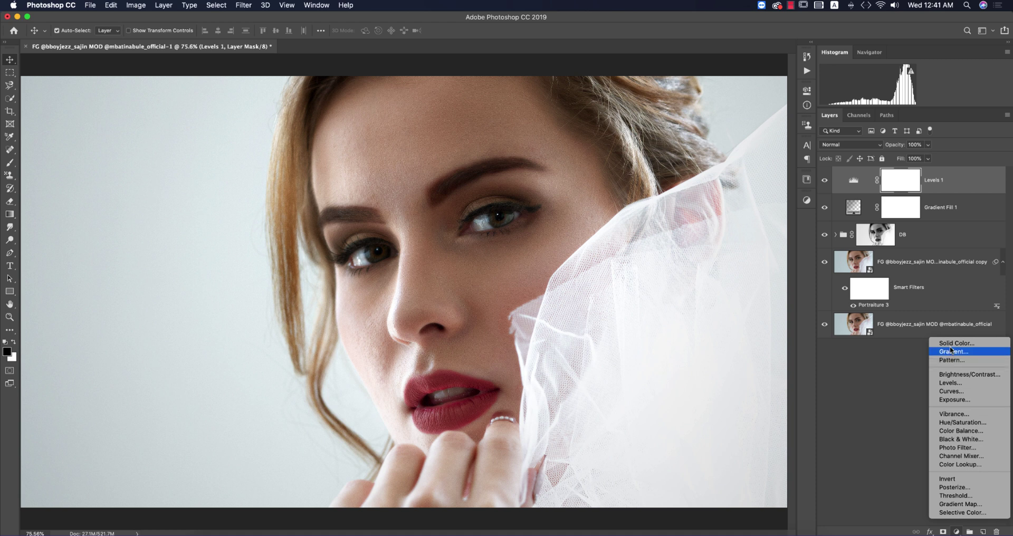
left_click(958, 447)
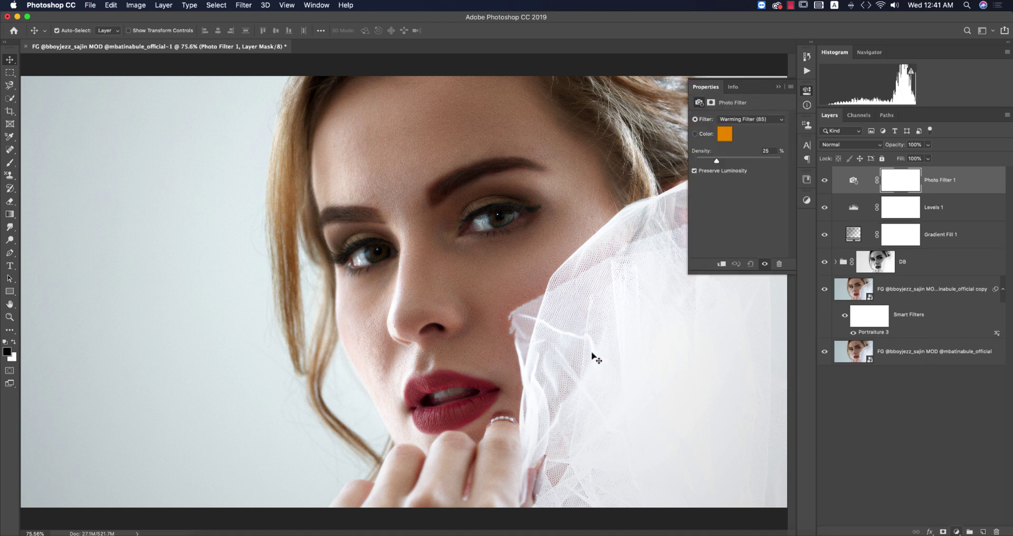
left_click(721, 134)
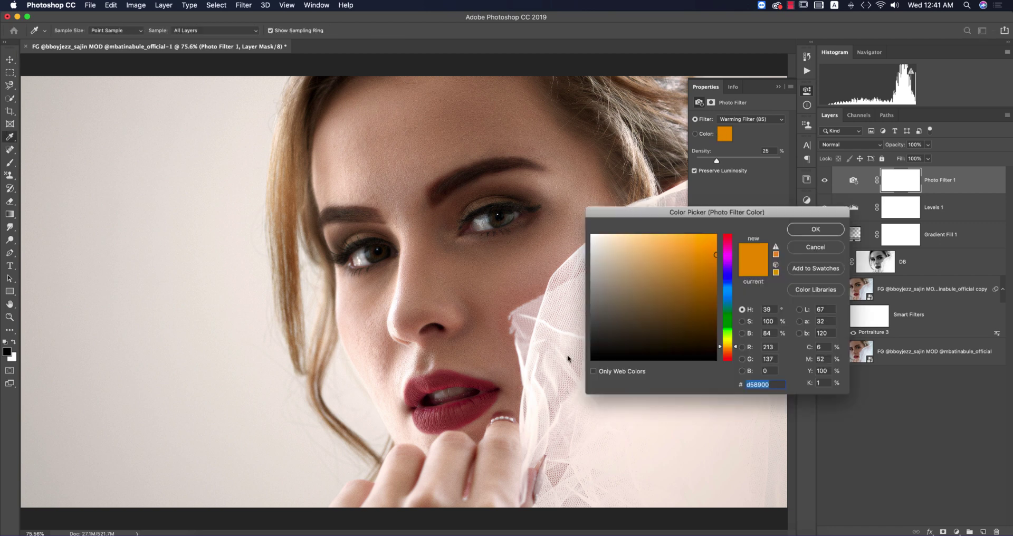
left_click(729, 266)
left_click(684, 274)
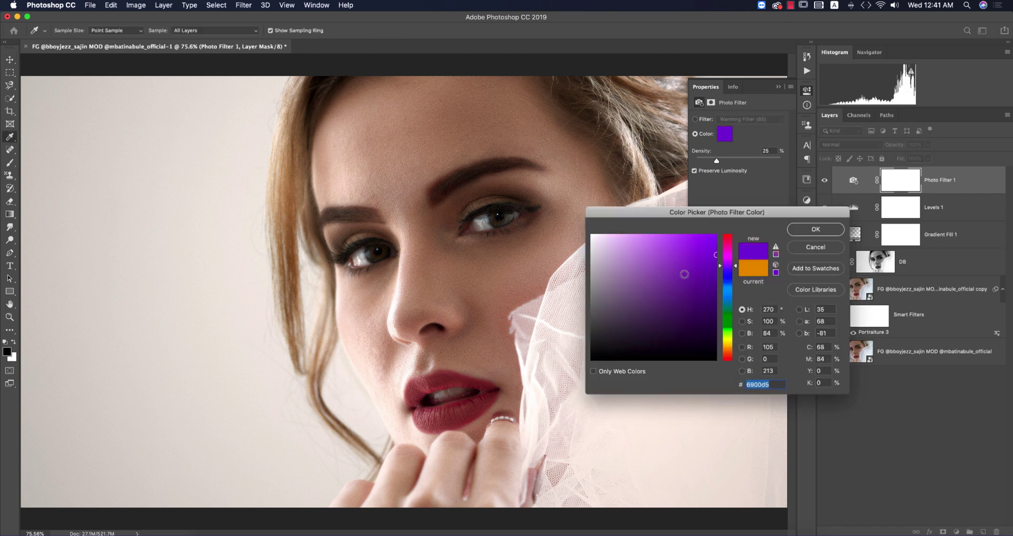
left_click(730, 292)
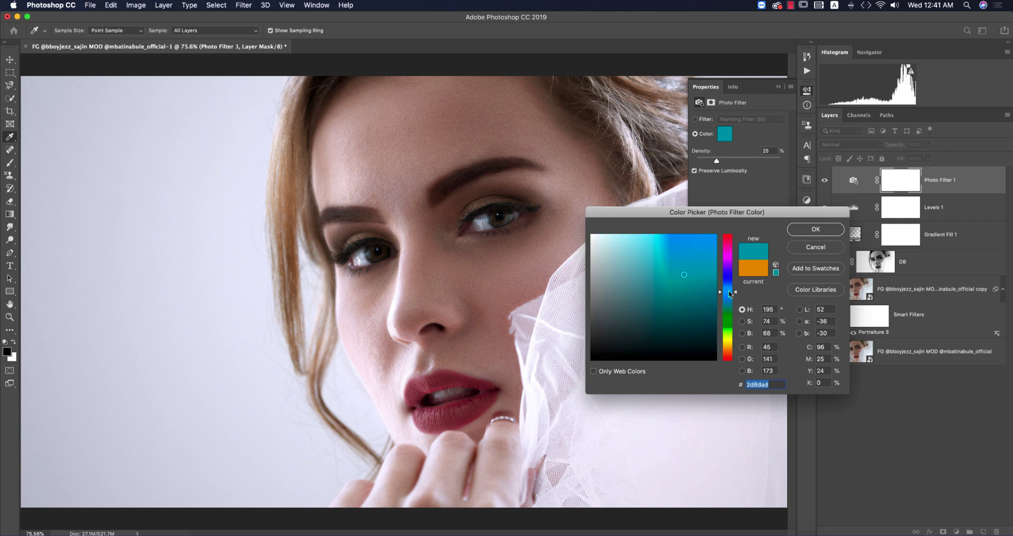
left_click(673, 285)
left_click(448, 371)
Set the Photo Filter colour to a dark violet, #2b154f
left_click_drag(730, 288, 729, 268)
left_click(697, 273)
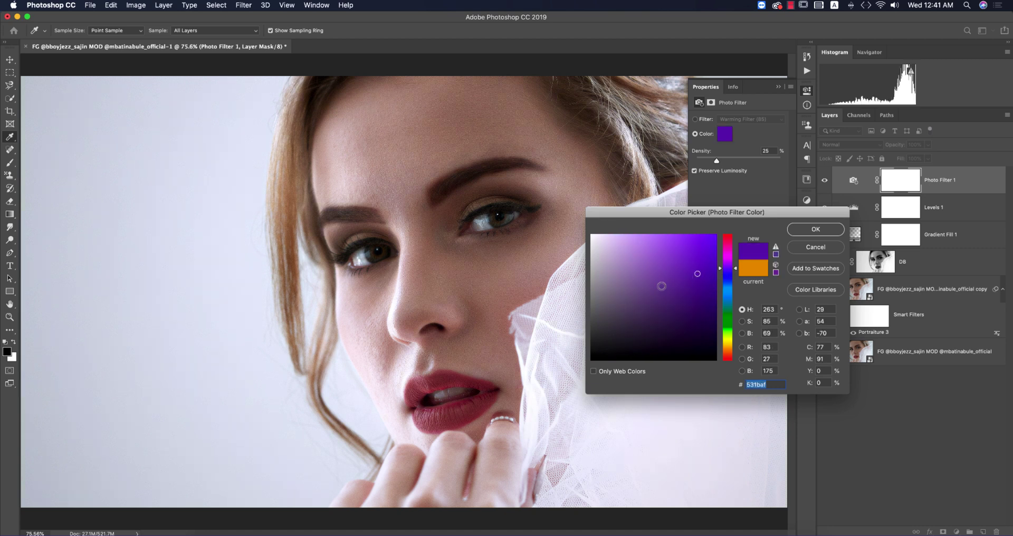
left_click(662, 286)
left_click(683, 320)
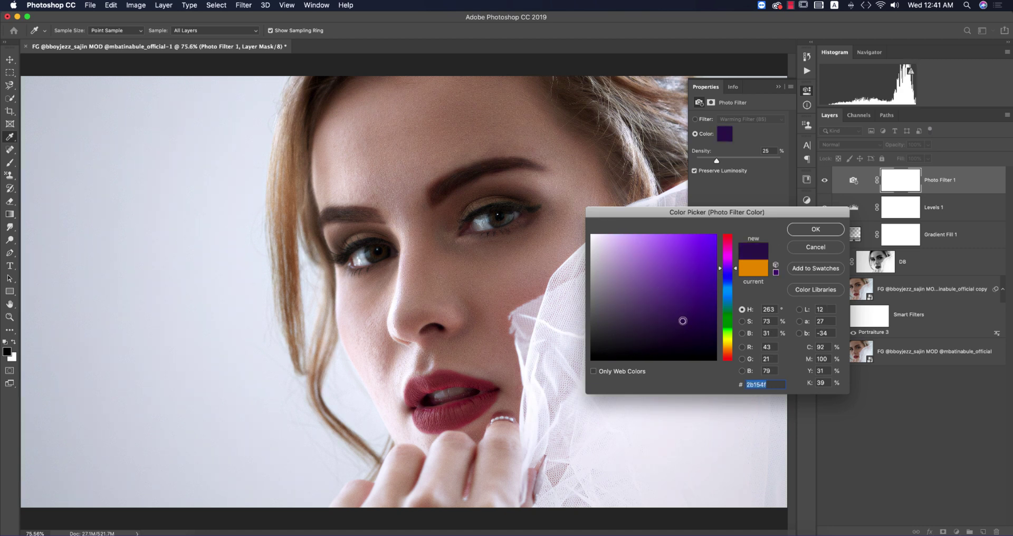
left_click(813, 230)
left_click(777, 87)
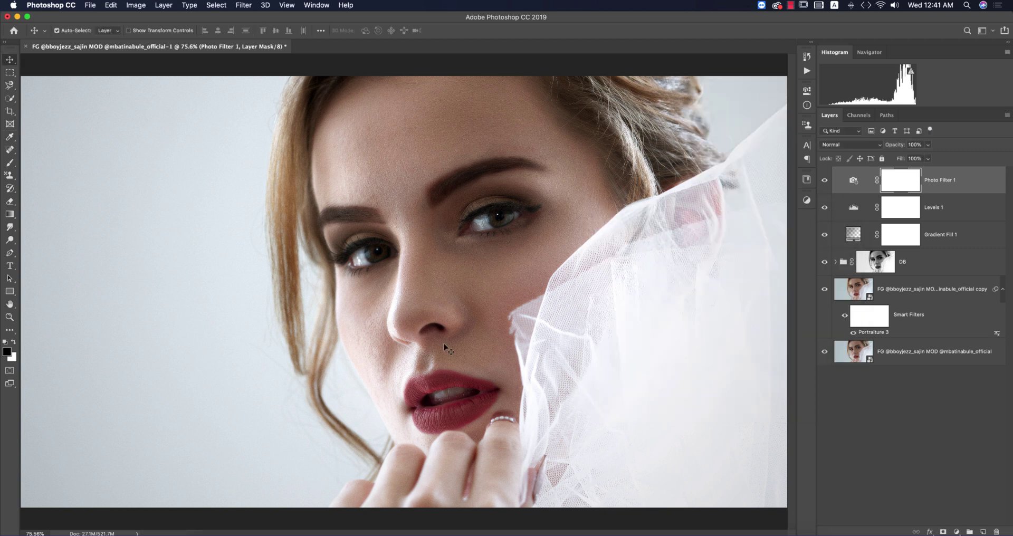
Reopen the copied portrait smart object's raw settings and raise Highlights to +18 and Shadows to +16
key("super+0")
double_click(870, 299)
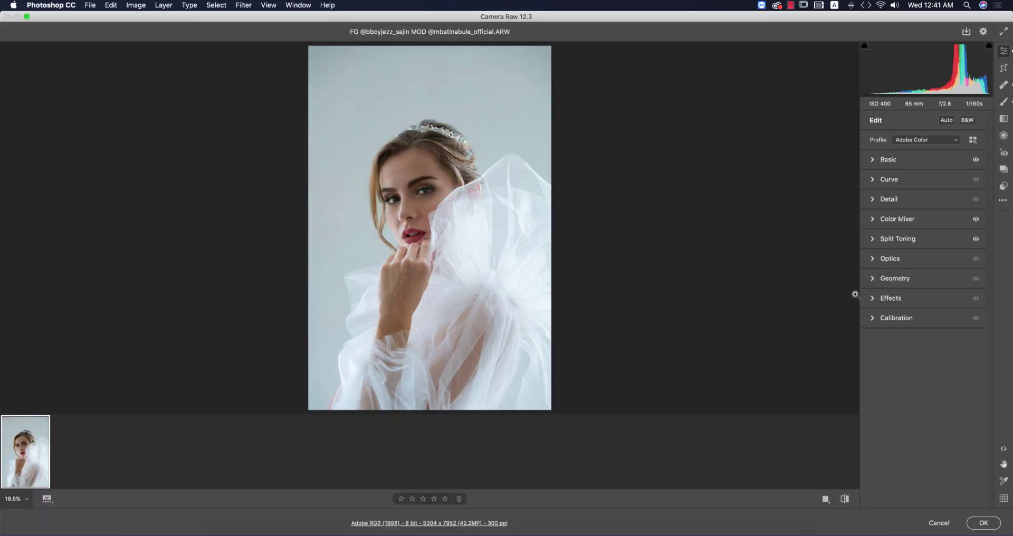
left_click(878, 161)
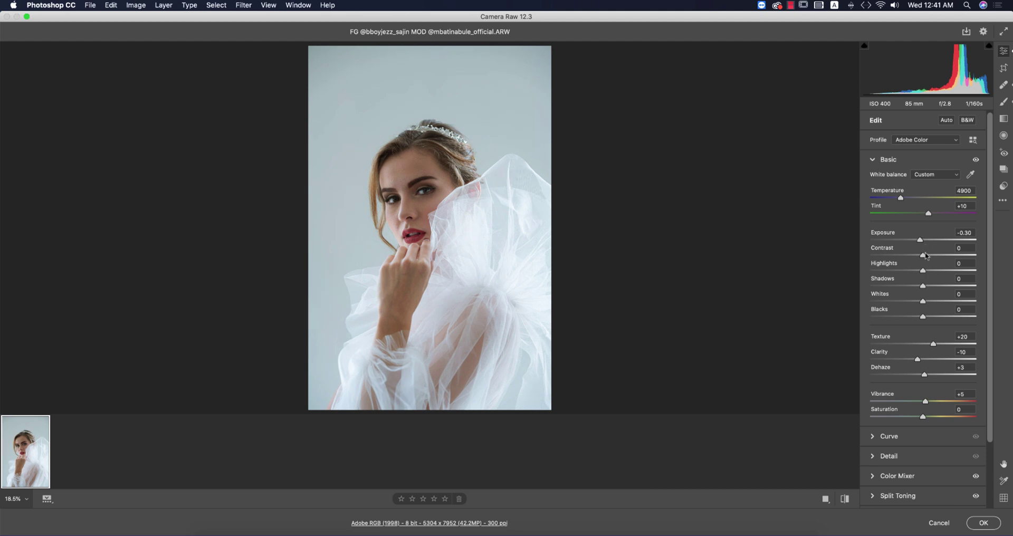
left_click_drag(924, 271, 934, 288)
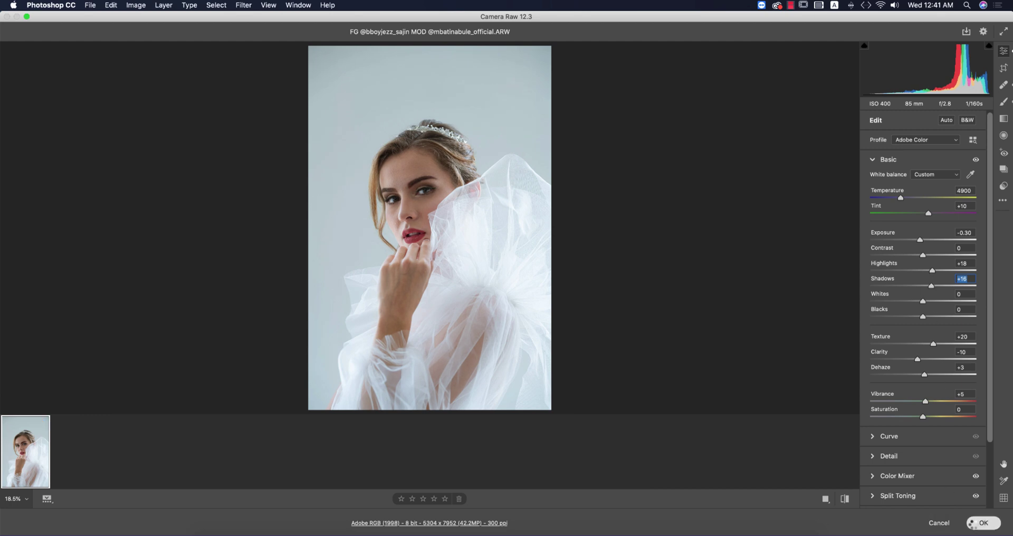
left_click(983, 523)
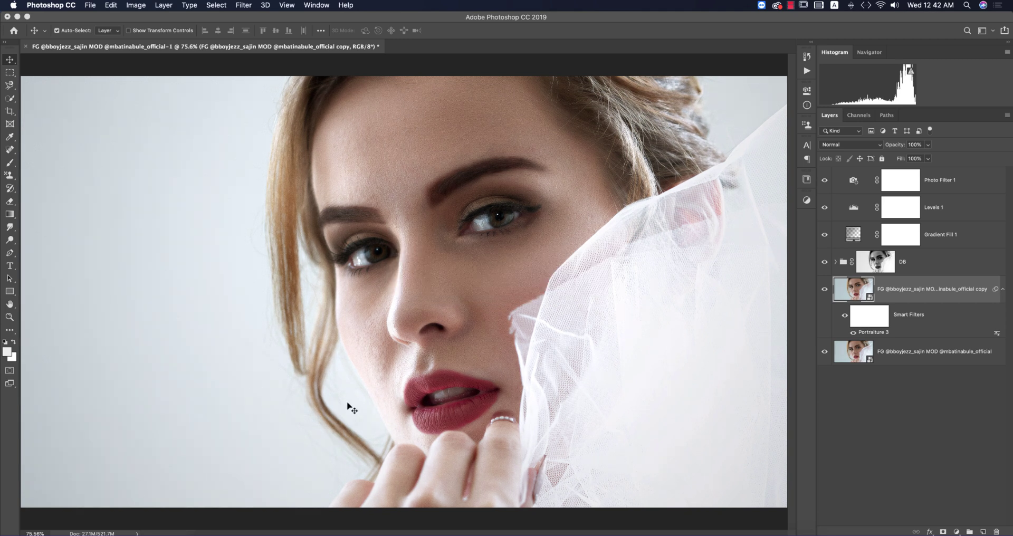
Edit the Gradient Fill layer and shift its radial gradient's centre slightly up and to the left over the portrait
left_click(855, 236)
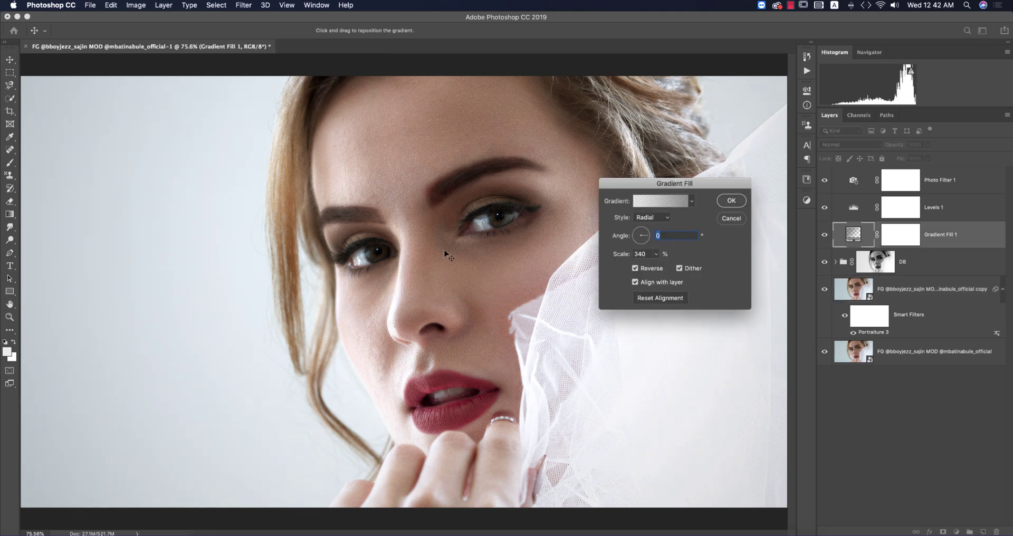
left_click_drag(567, 300, 540, 280)
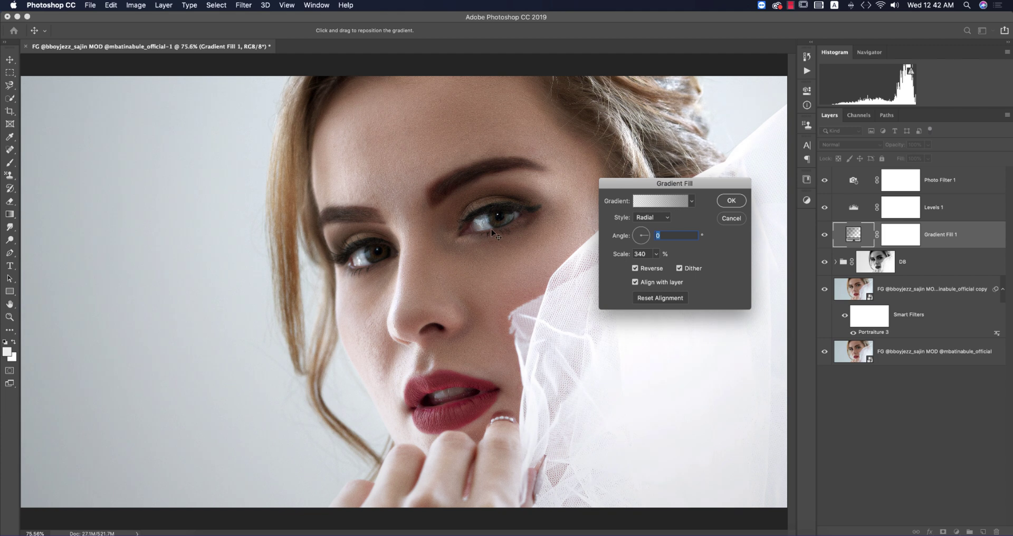
left_click(731, 201)
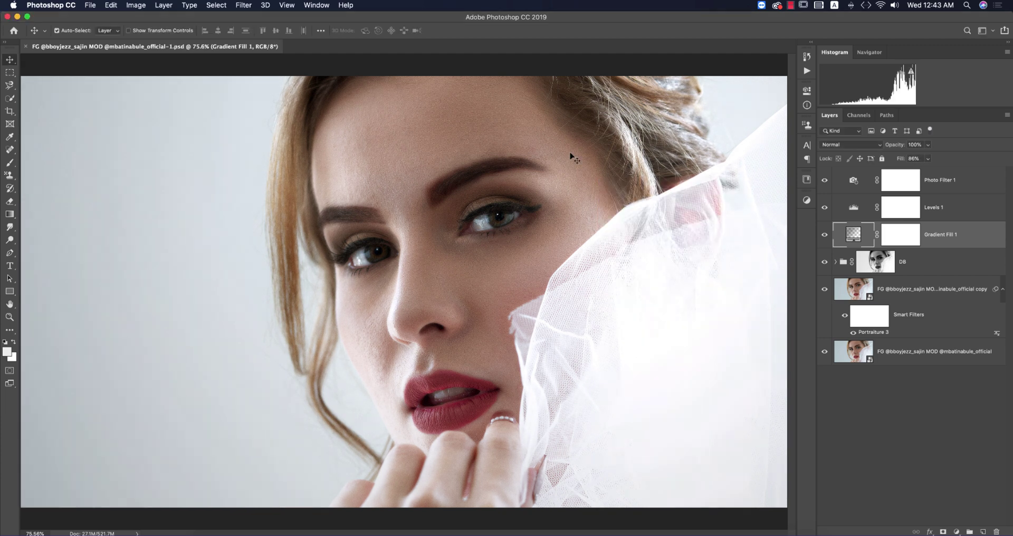